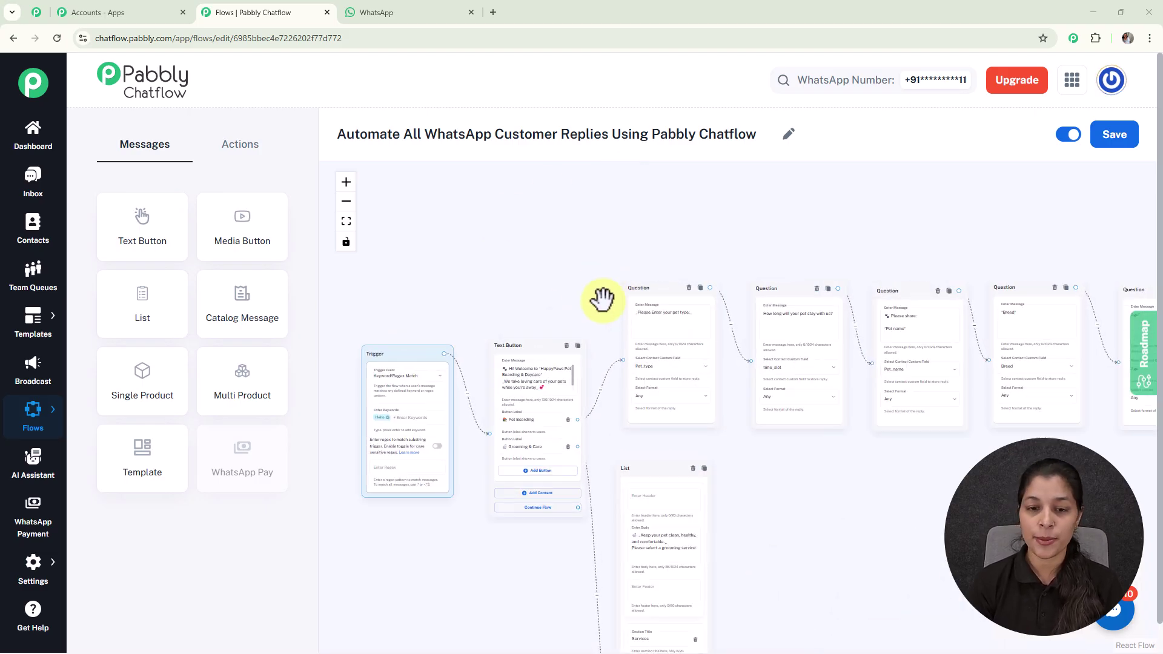
- Examine the pet boarding and grooming chatbot flow, from the trigger and welcome message through both branches
{"action": "left_click_drag", "start_coordinate": [562, 277], "coordinate": [576, 171]}
{"action": "left_click_drag", "start_coordinate": [582, 265], "coordinate": [612, 271]}
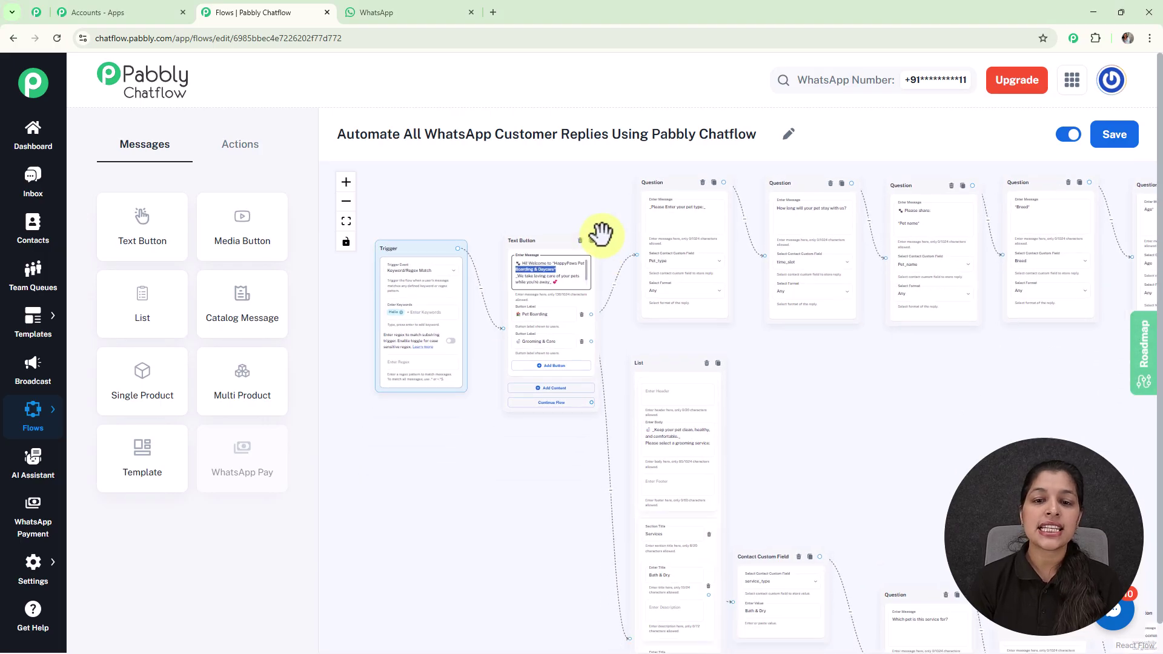
{"action": "scroll", "coordinate": [597, 284], "scroll_direction": "up", "scroll_amount": 4}
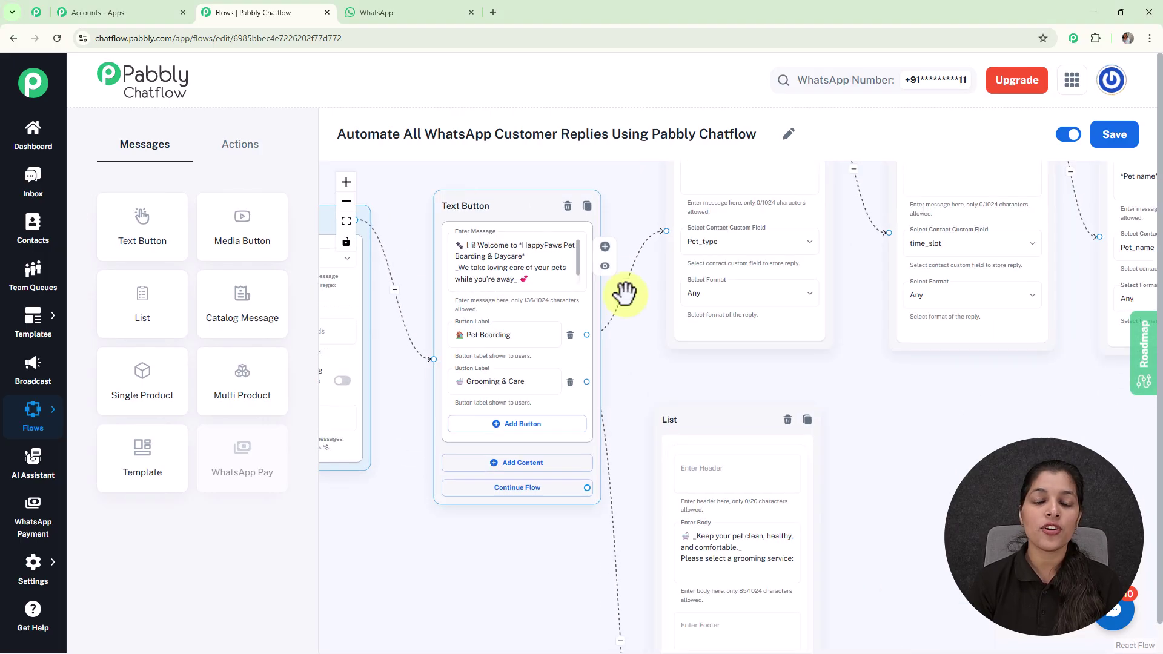
{"action": "scroll", "coordinate": [544, 277], "scroll_direction": "down", "scroll_amount": 4}
{"action": "scroll", "coordinate": [645, 301], "scroll_direction": "down", "scroll_amount": 3}
{"action": "left_click_drag", "start_coordinate": [997, 356], "coordinate": [648, 375]}
{"action": "scroll", "coordinate": [705, 359], "scroll_direction": "up", "scroll_amount": 5}
{"action": "scroll", "coordinate": [514, 379], "scroll_direction": "down", "scroll_amount": 2}
{"action": "left_click_drag", "start_coordinate": [515, 379], "coordinate": [784, 381]}
{"action": "left_click_drag", "start_coordinate": [616, 362], "coordinate": [712, 379]}
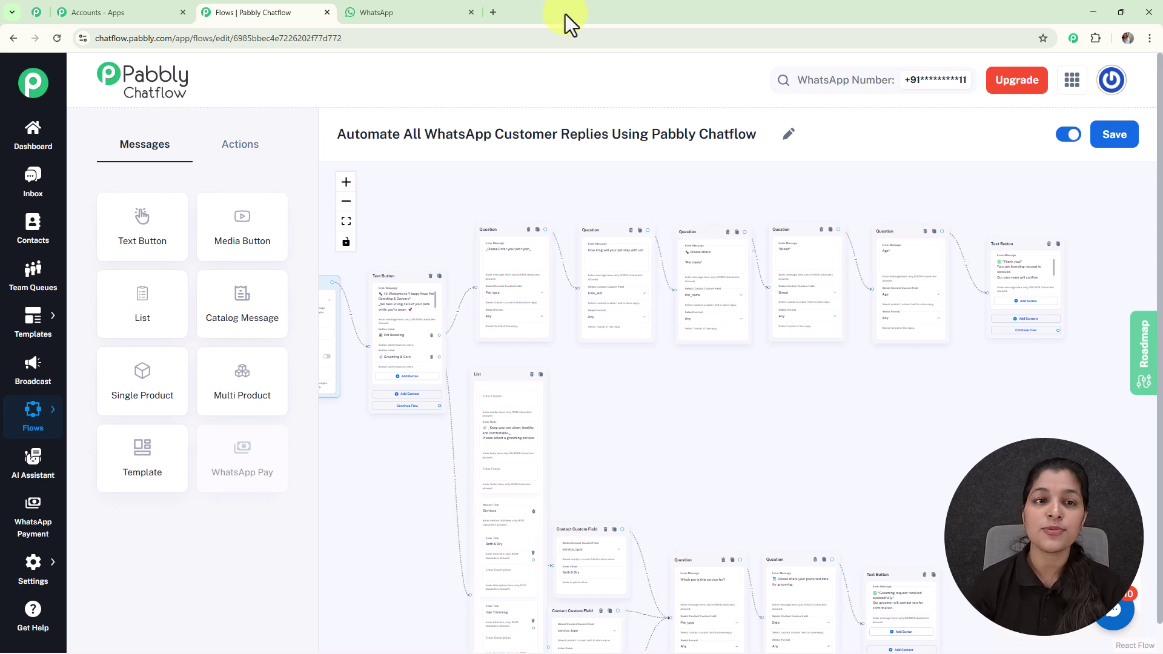
- Switch to WhatsApp Web and send "Hello" in the open test chat to trigger the chatbot
{"action": "left_click", "coordinate": [387, 10]}
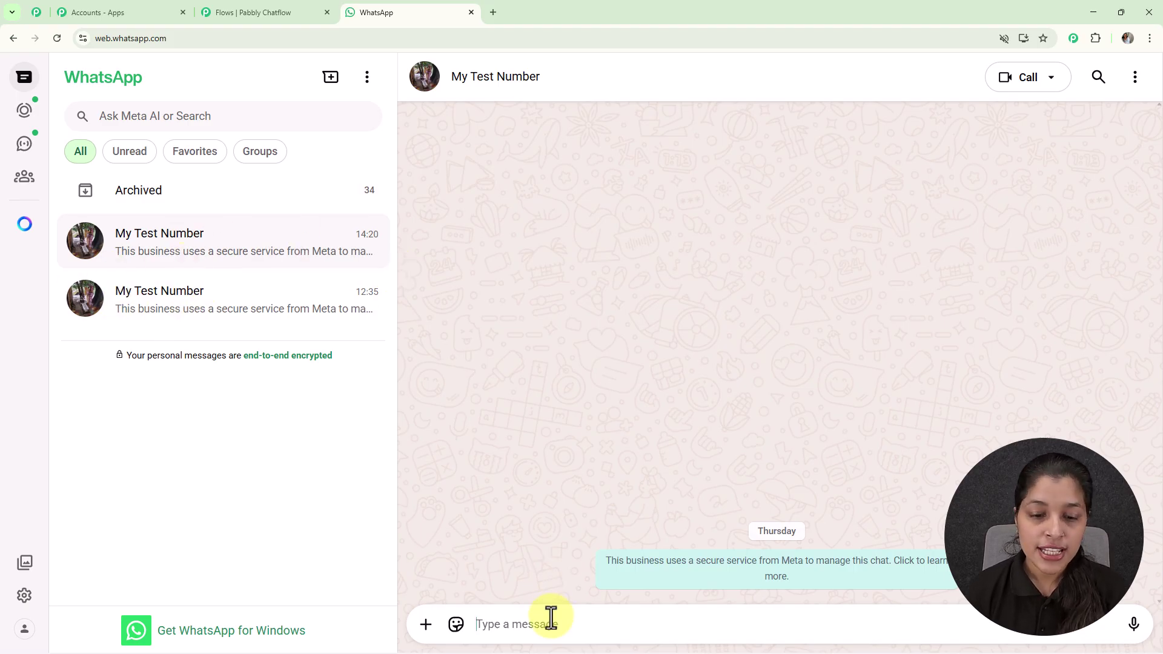
{"action": "type", "text": "H"}
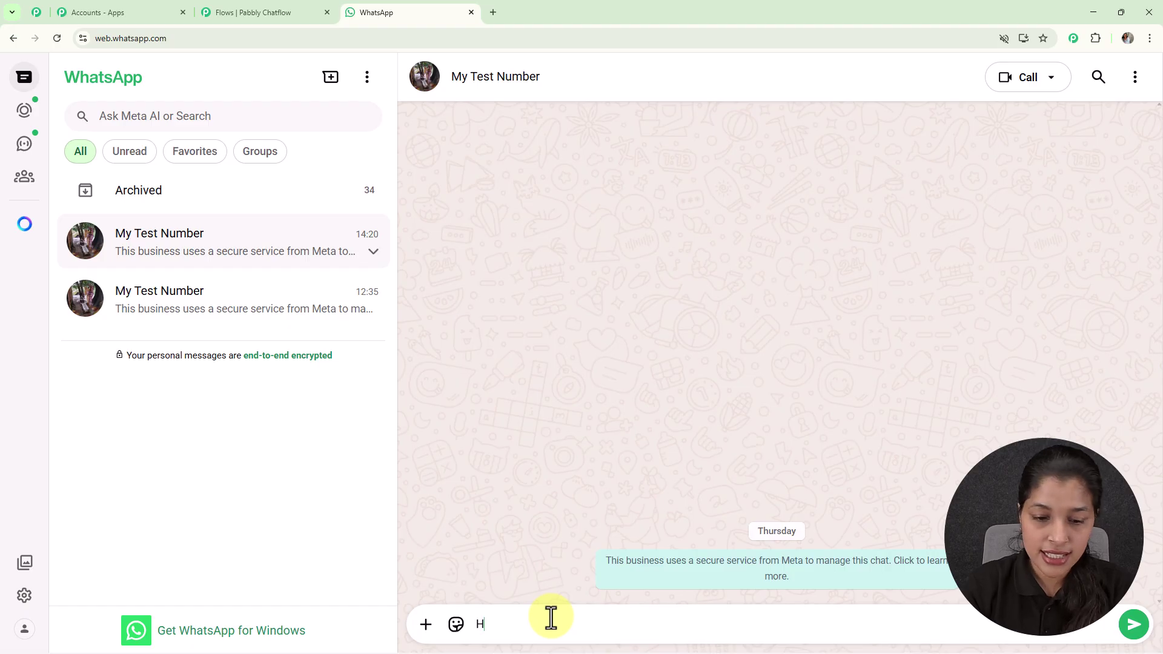
{"action": "type", "text": "ello"}
{"action": "key", "text": "Return"}
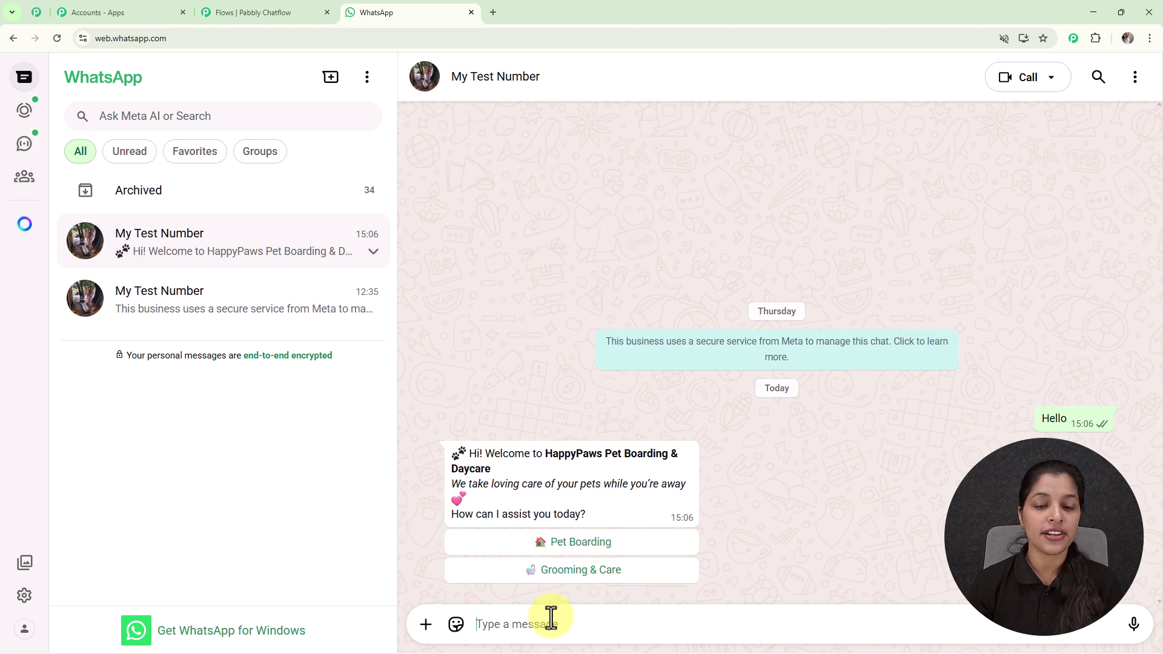
- Choose Pet Boarding in the welcome message and answer with pet type "Cat" and stay length "2 hours per day"
{"action": "left_click", "coordinate": [566, 544]}
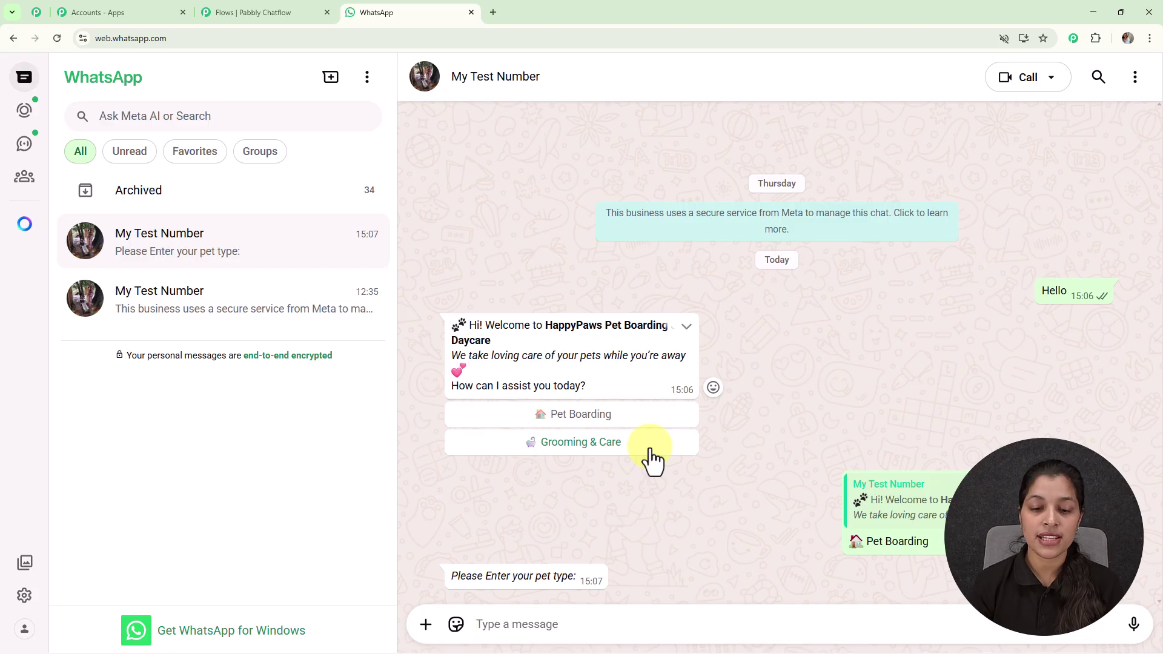
{"action": "type", "text": "Cat"}
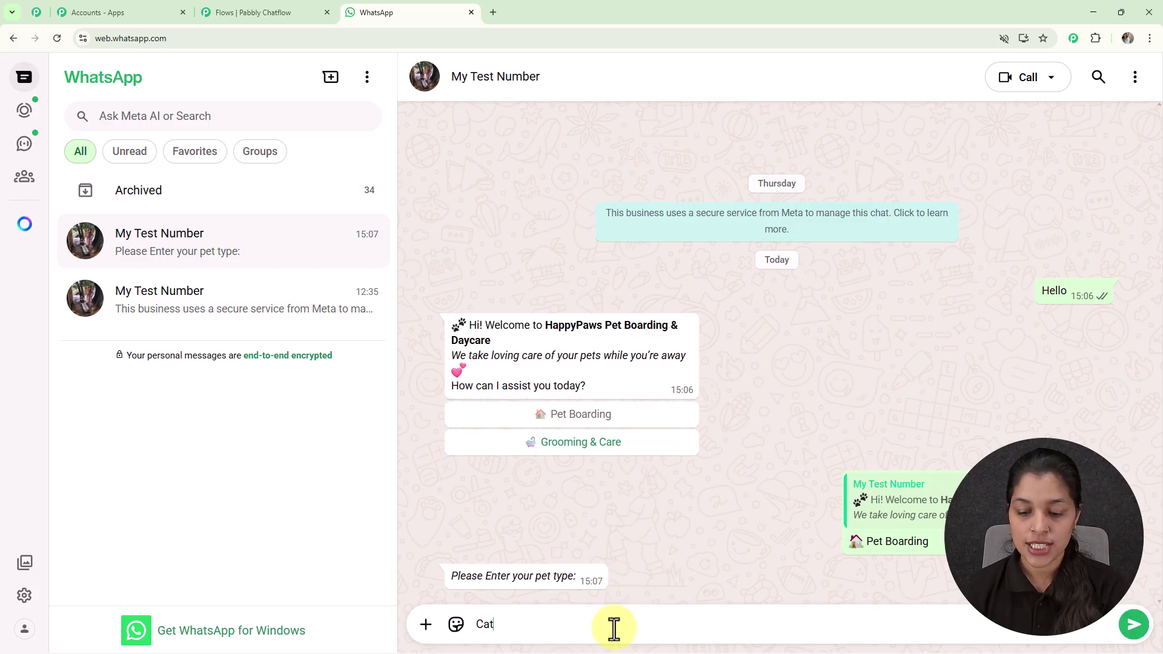
{"action": "key", "text": "Return"}
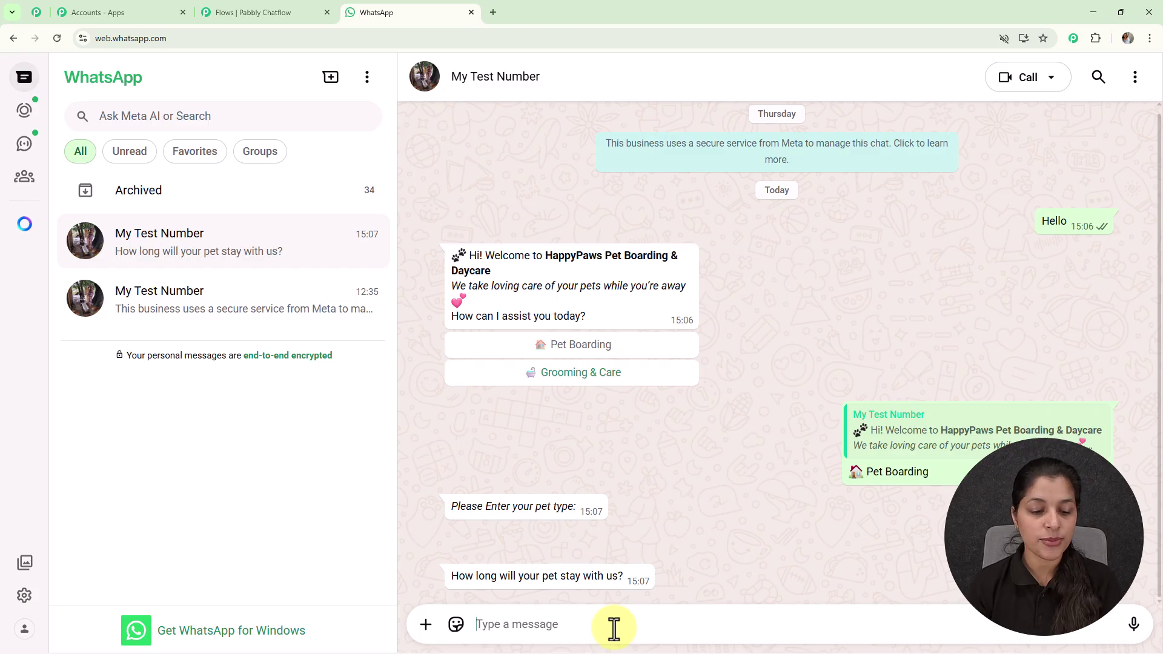
{"action": "type", "text": "2 hours per day"}
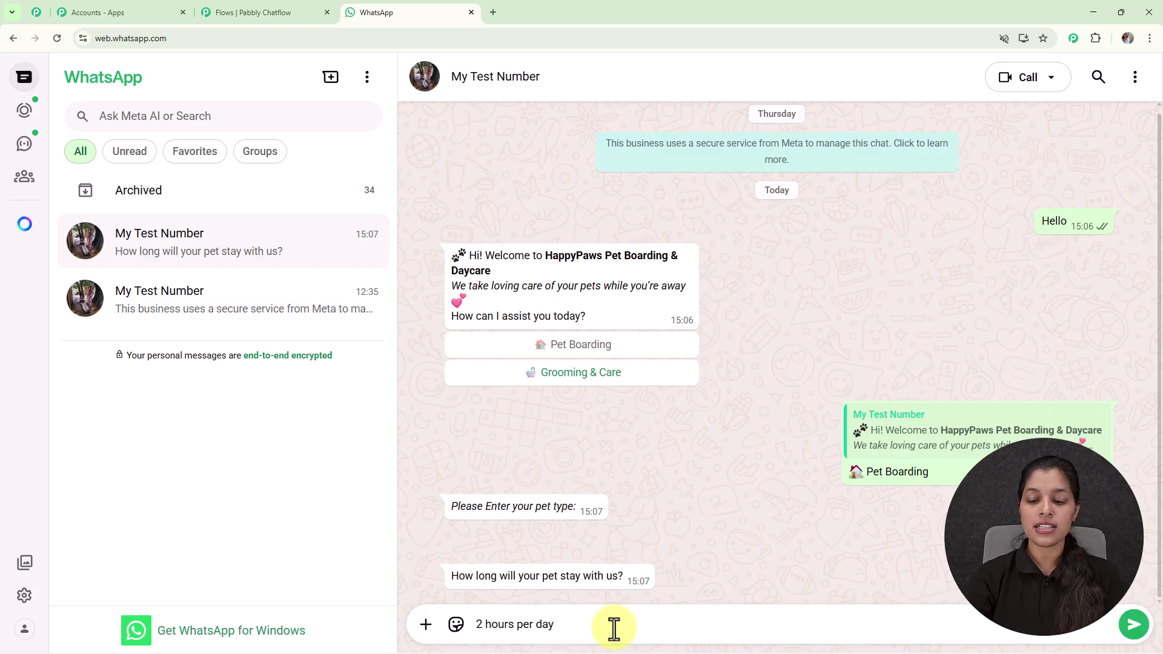
{"action": "key", "text": "Return"}
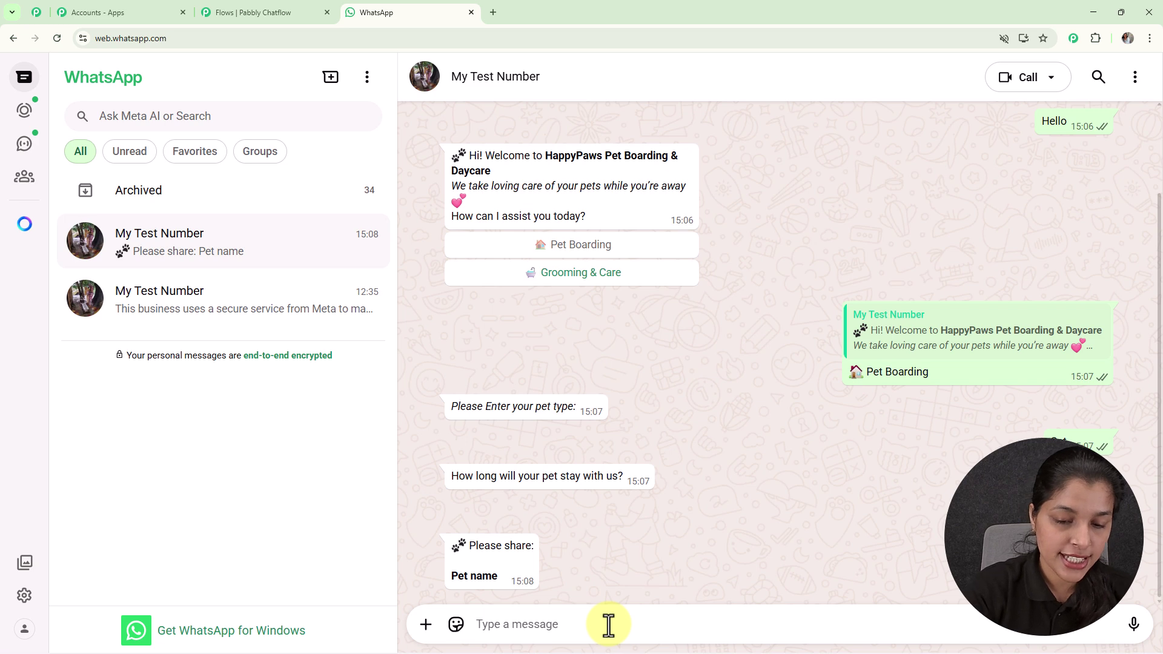
- Answer the remaining boarding questions with pet name "Moon", breed "Persian" and age "1 year"
{"action": "type", "text": "Moon"}
{"action": "key", "text": "Return"}
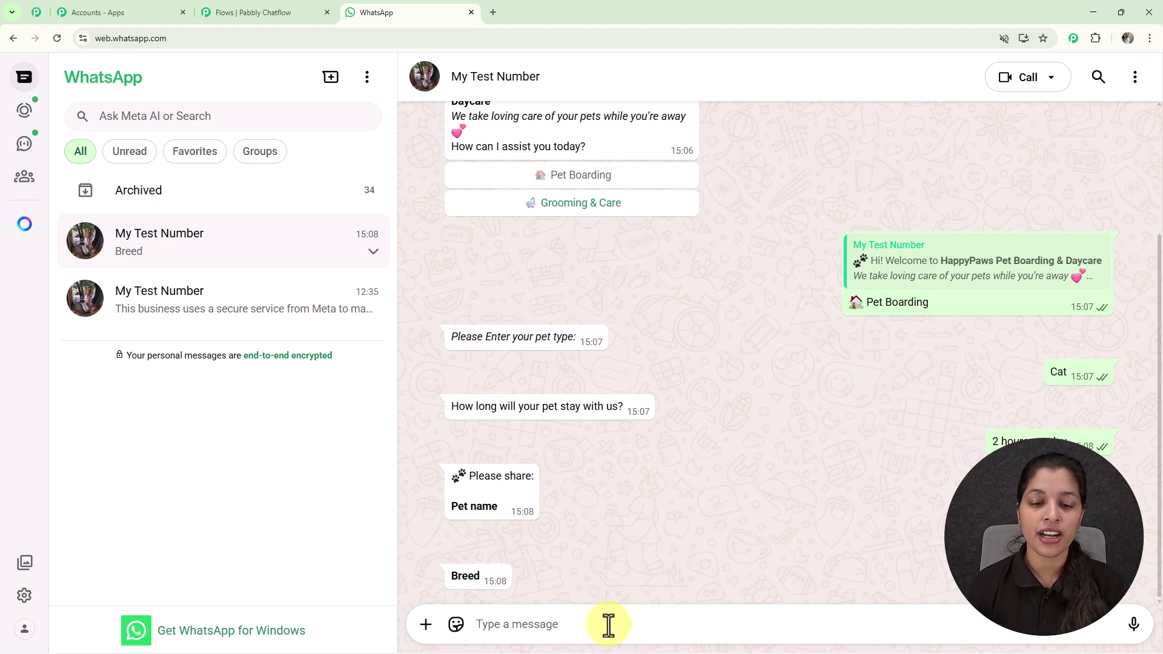
{"action": "type", "text": "Persian"}
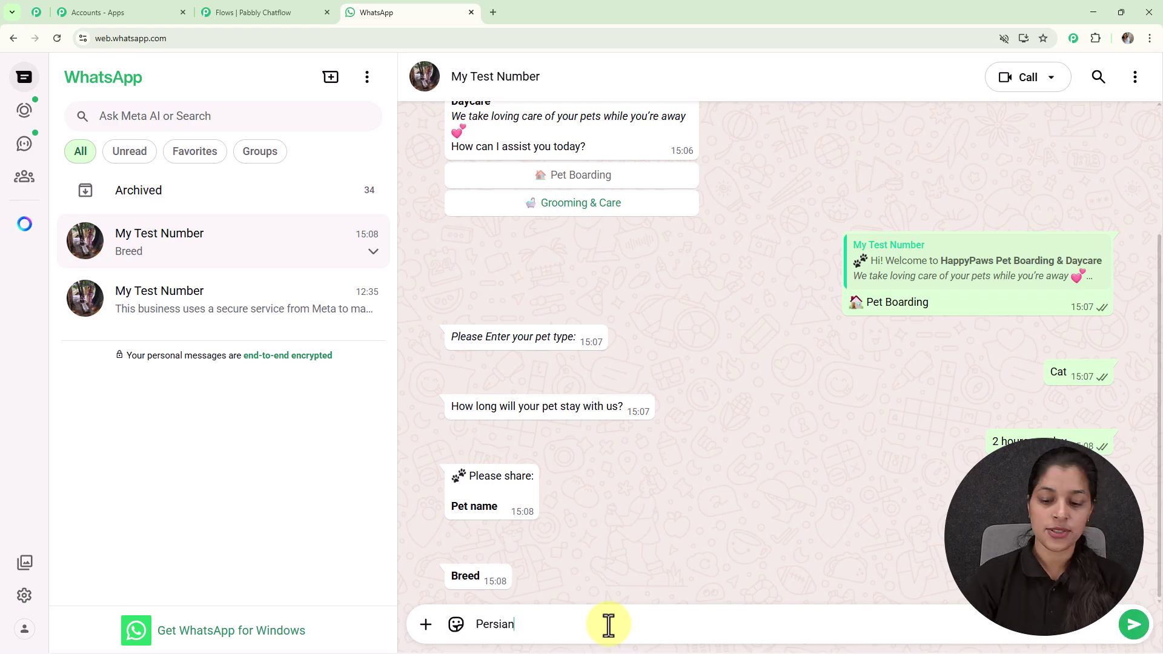
{"action": "key", "text": "Return"}
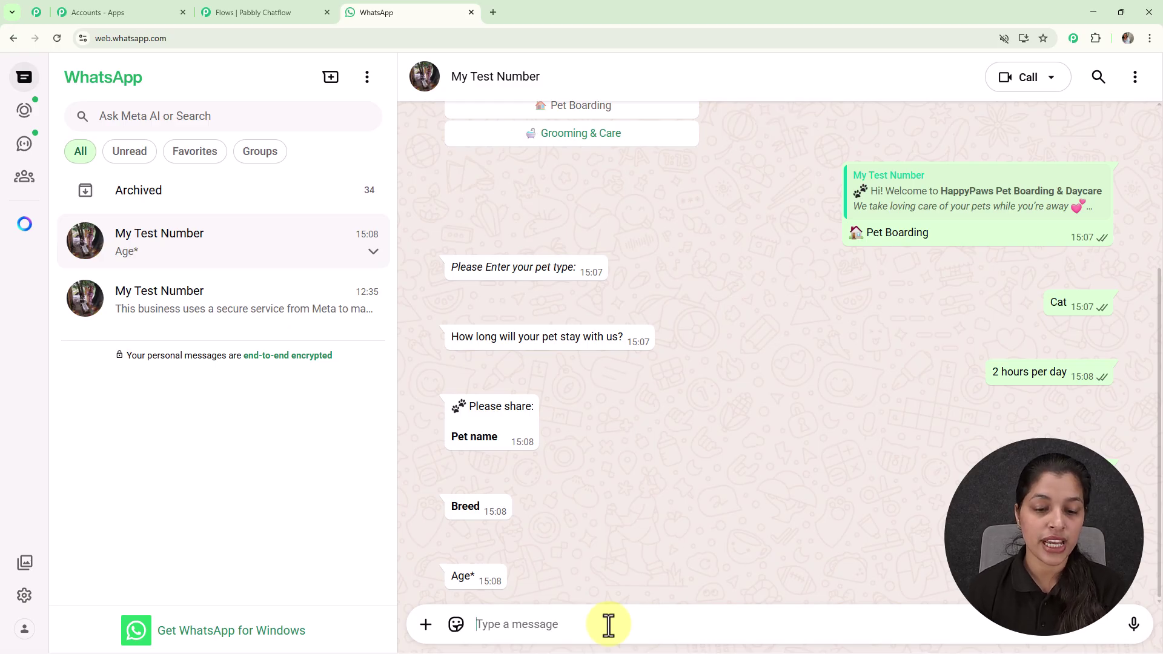
{"action": "type", "text": "1"}
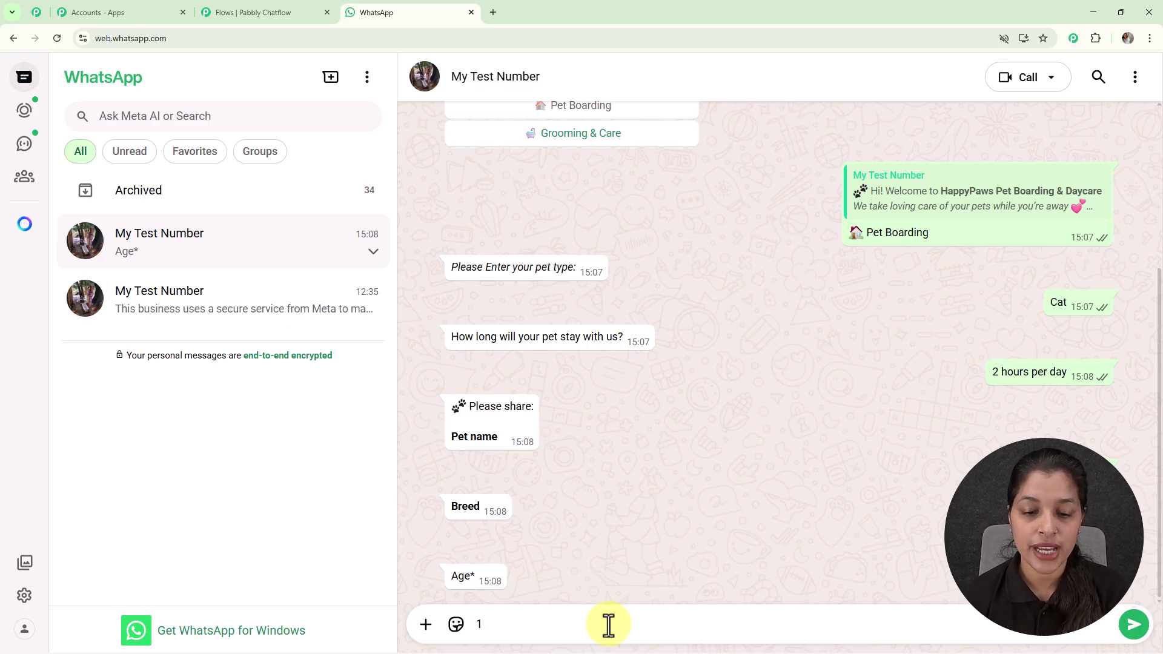
{"action": "type", "text": " yr"}
{"action": "key", "text": "Return"}
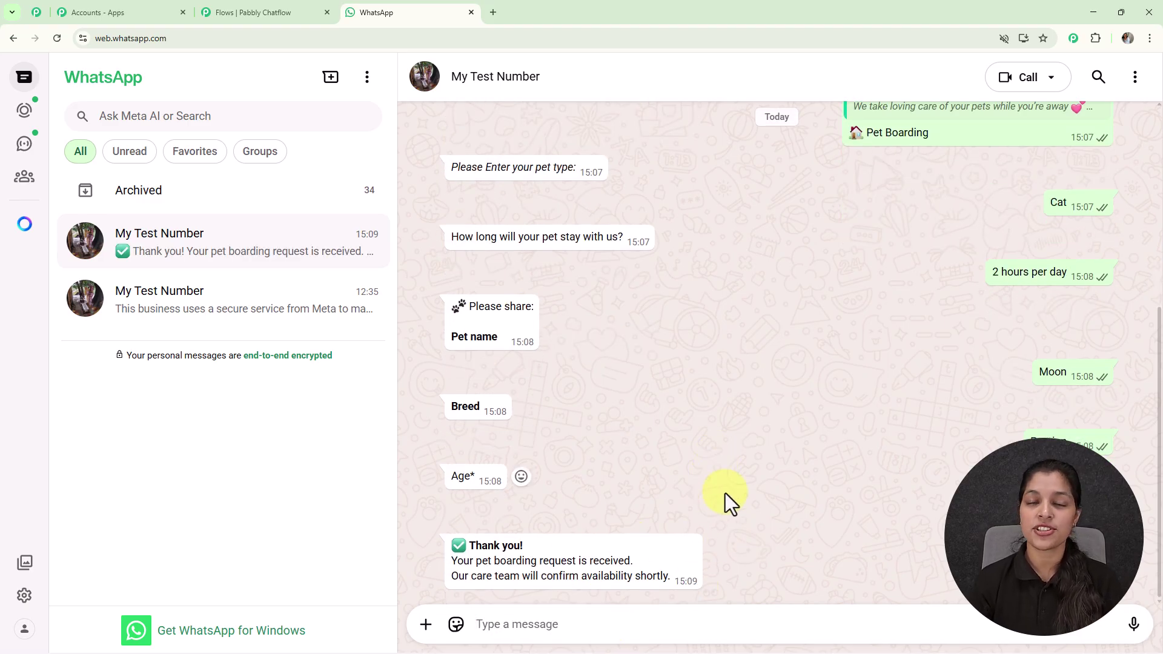
- Choose Grooming & Care in the earlier welcome message and send Bath & Dry as the grooming service
{"action": "scroll", "coordinate": [725, 493], "scroll_direction": "up", "scroll_amount": 5}
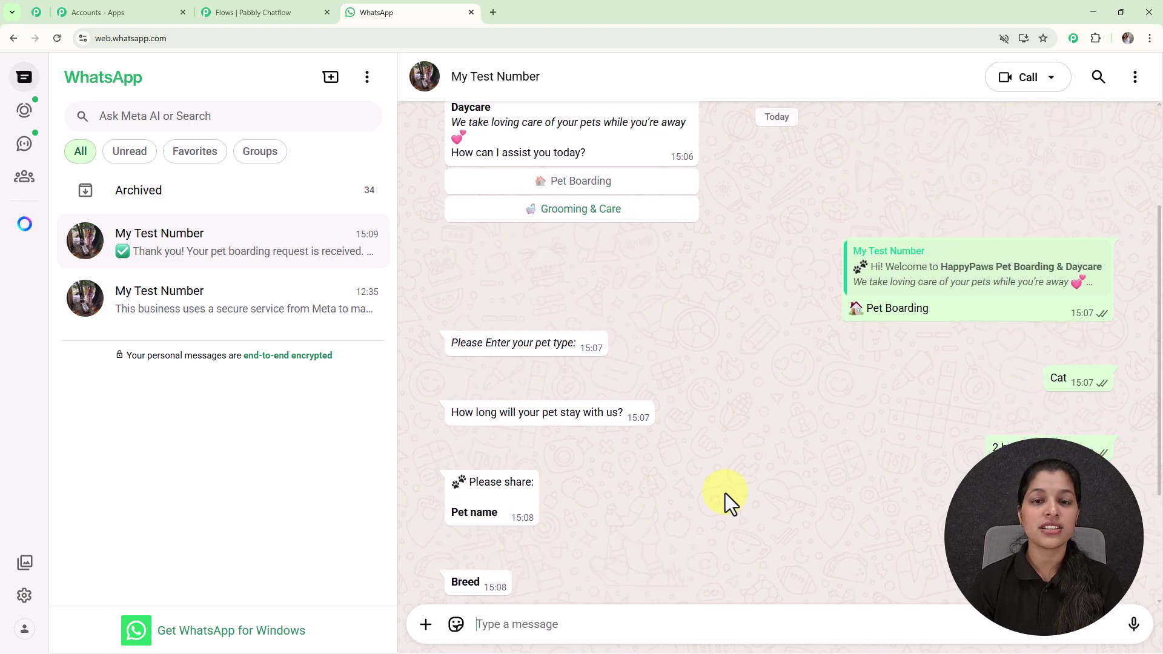
{"action": "scroll", "coordinate": [725, 493], "scroll_direction": "up", "scroll_amount": 1}
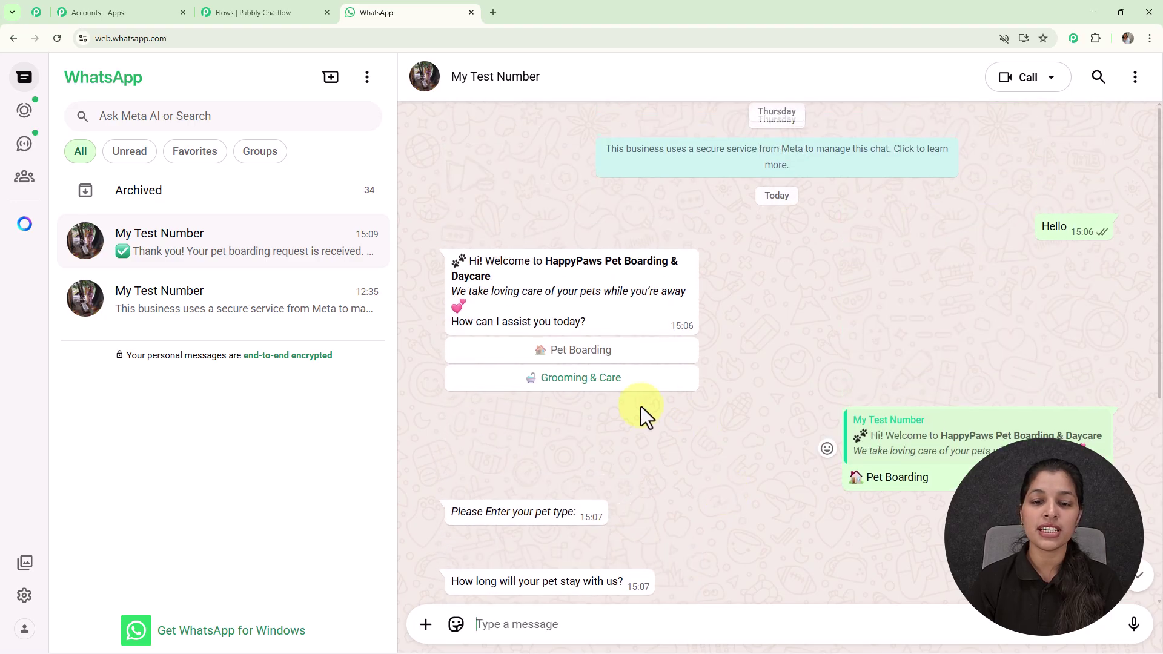
{"action": "left_click", "coordinate": [580, 377]}
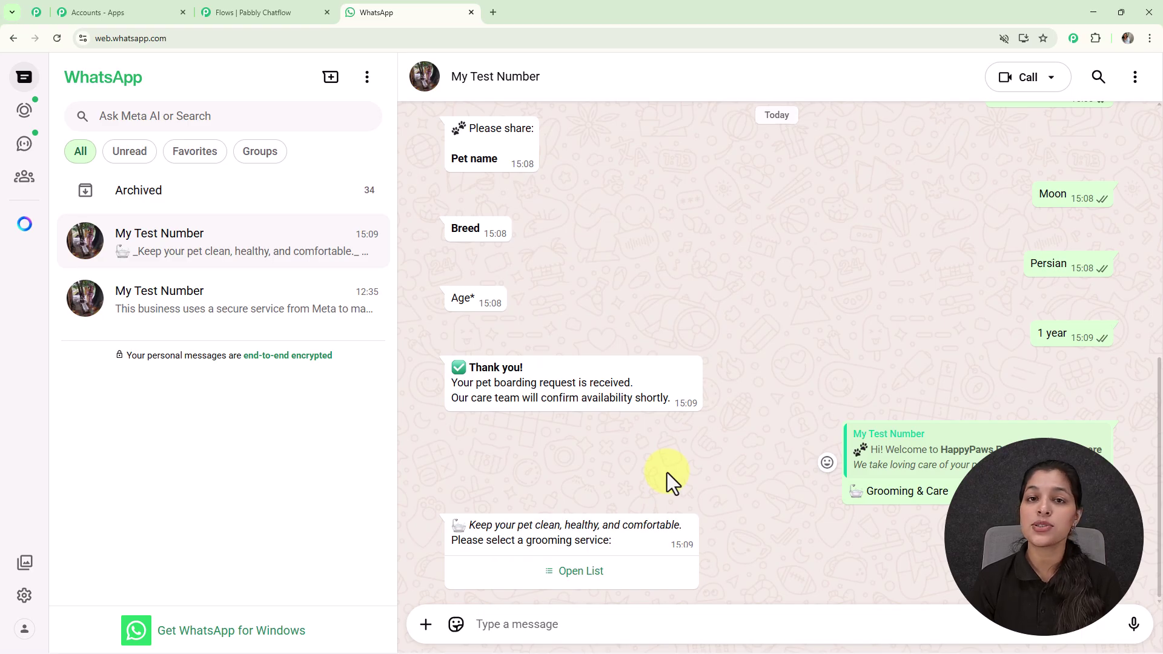
{"action": "left_click", "coordinate": [572, 586]}
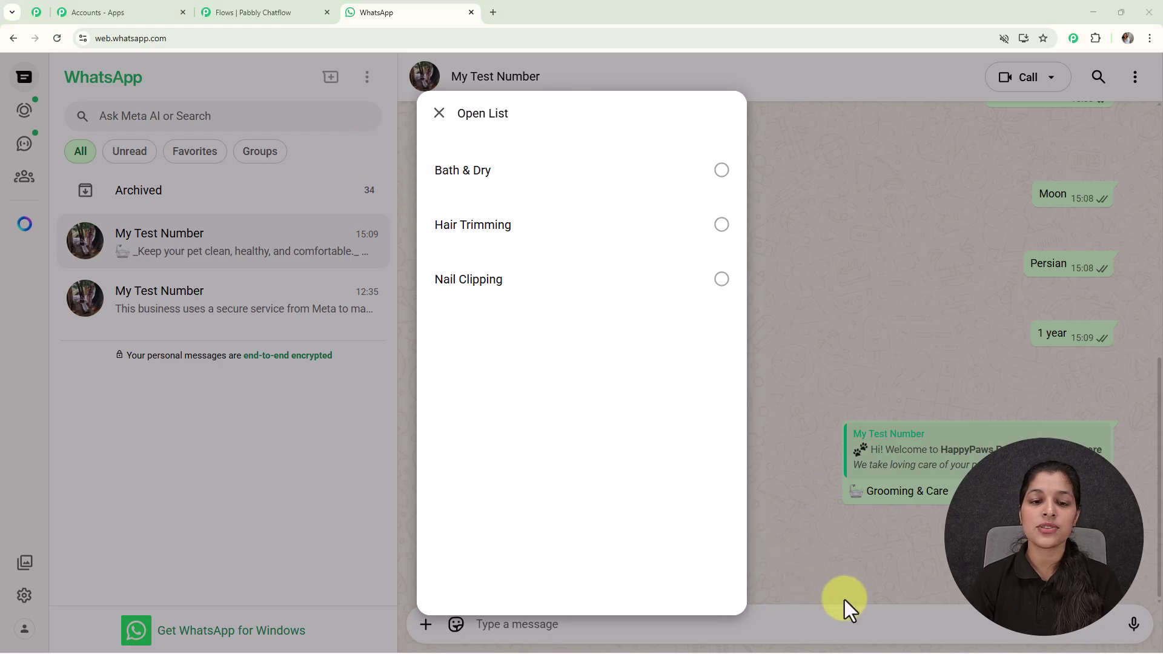
{"action": "left_click", "coordinate": [492, 179]}
{"action": "left_click", "coordinate": [705, 567]}
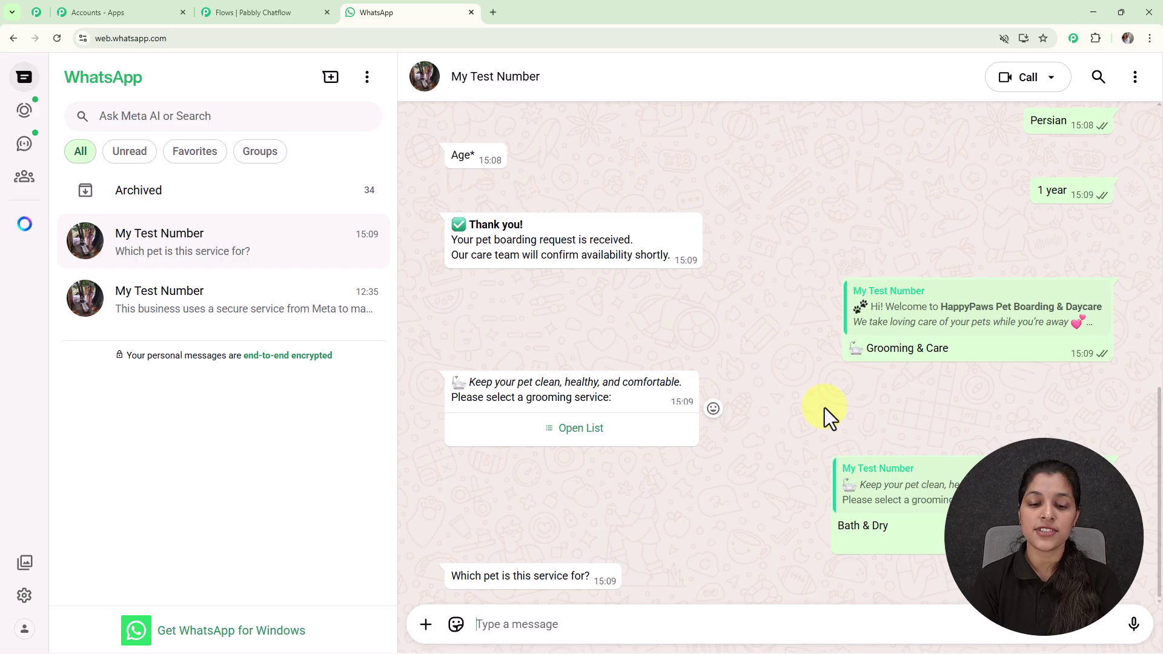
- Answer which pet the service is for and send 12-02-2026 as the preferred grooming date
{"action": "type", "text": "C"}
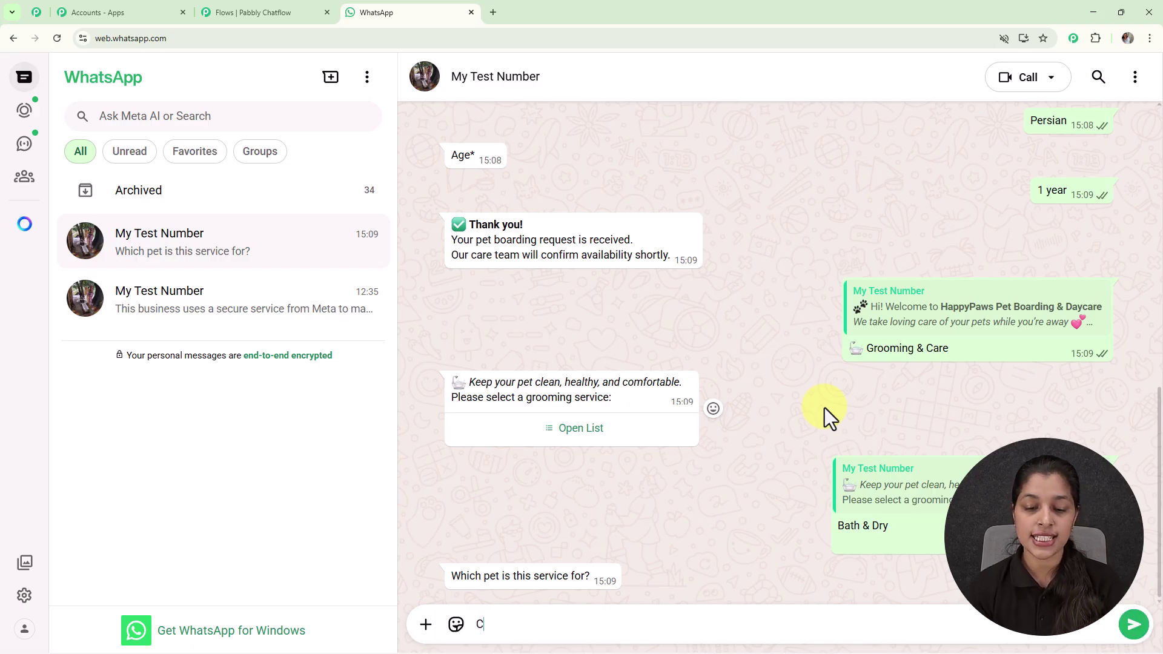
{"action": "key", "text": "BackSpace"}
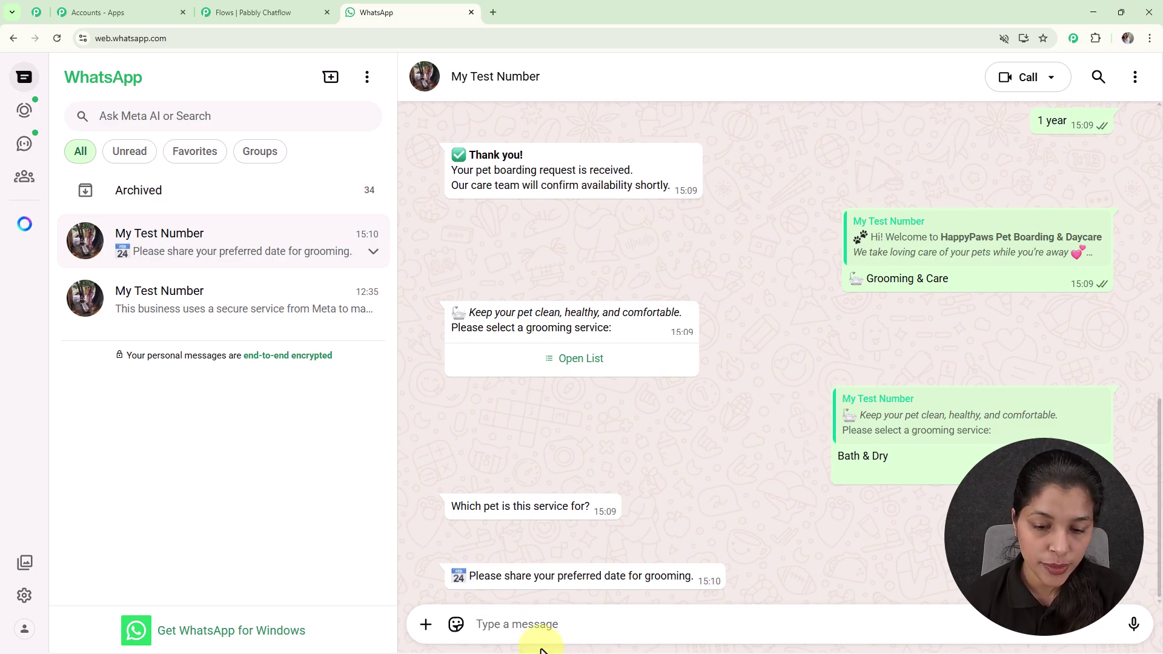
{"action": "type", "text": "12"}
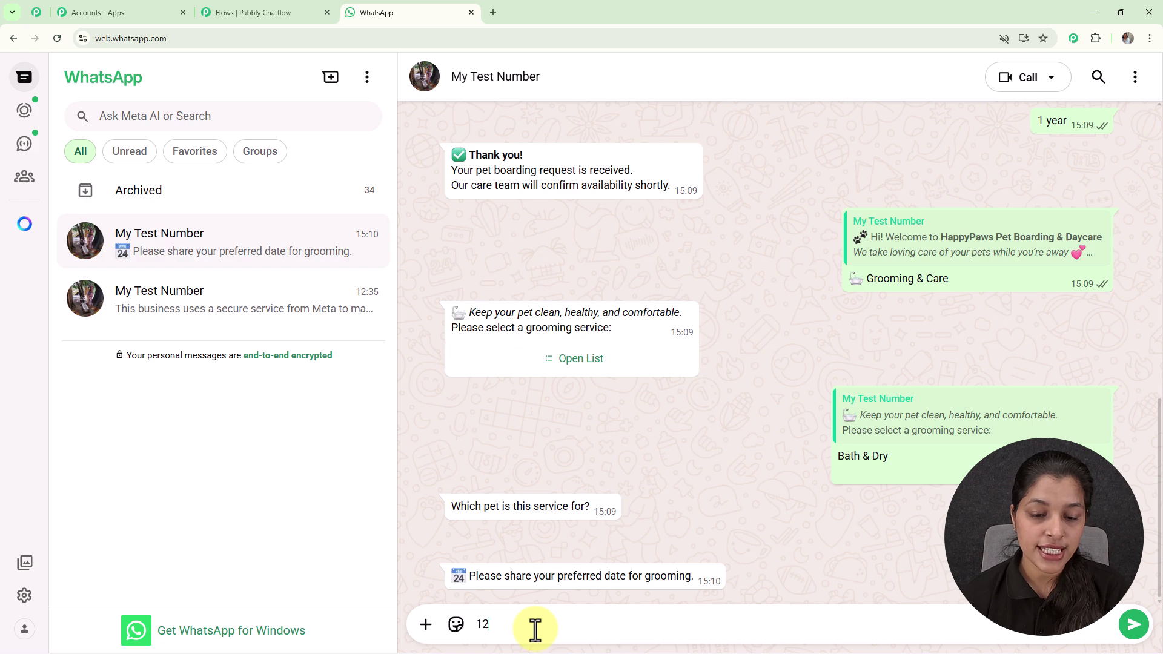
{"action": "type", "text": "/"}
{"action": "key", "text": "BackSpace"}
{"action": "type", "text": "-02-2026"}
{"action": "key", "text": "Return"}
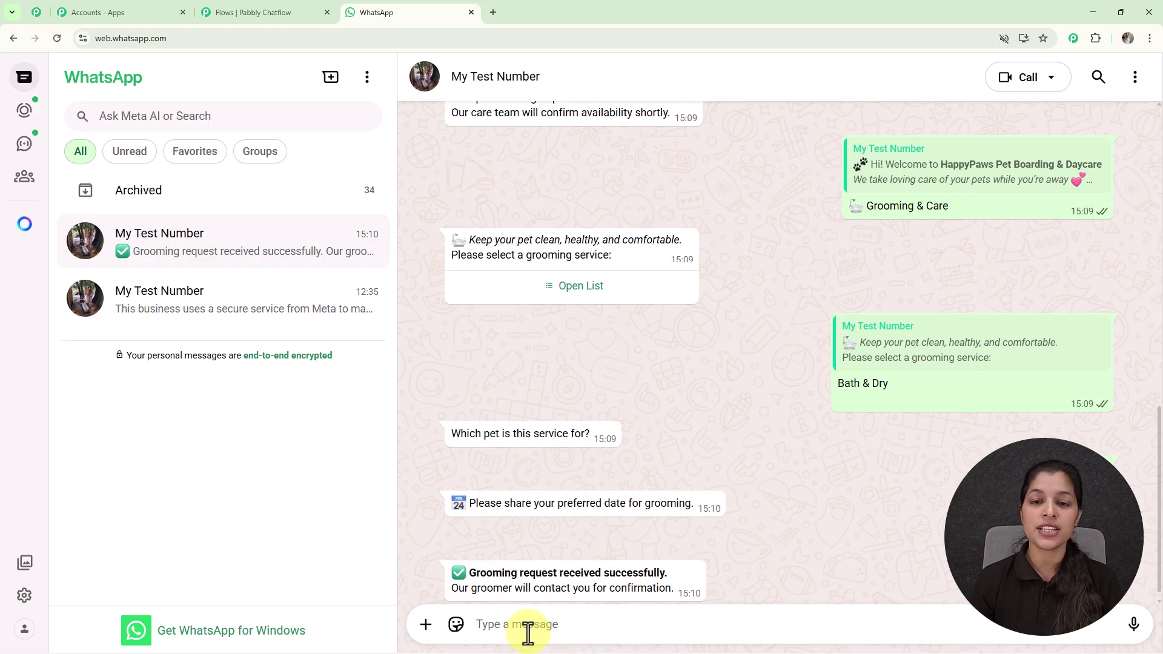
{"action": "scroll", "coordinate": [629, 504], "scroll_direction": "up", "scroll_amount": 10}
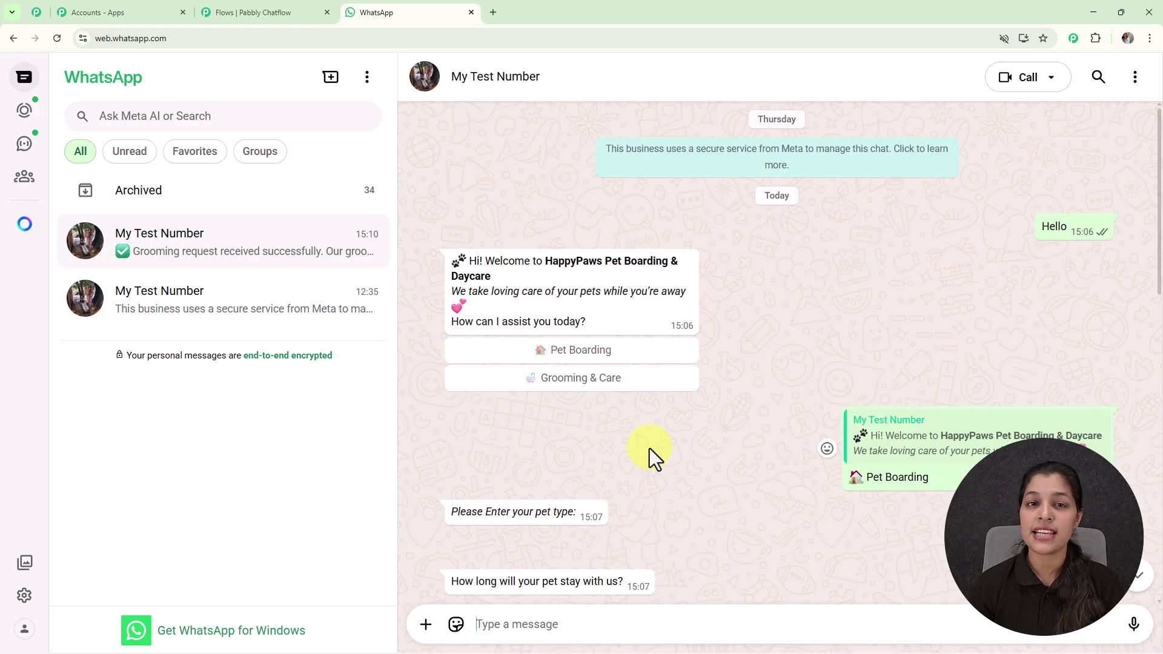
- Open pabbly.com/chatflow in a new browser tab
{"action": "left_click", "coordinate": [493, 12]}
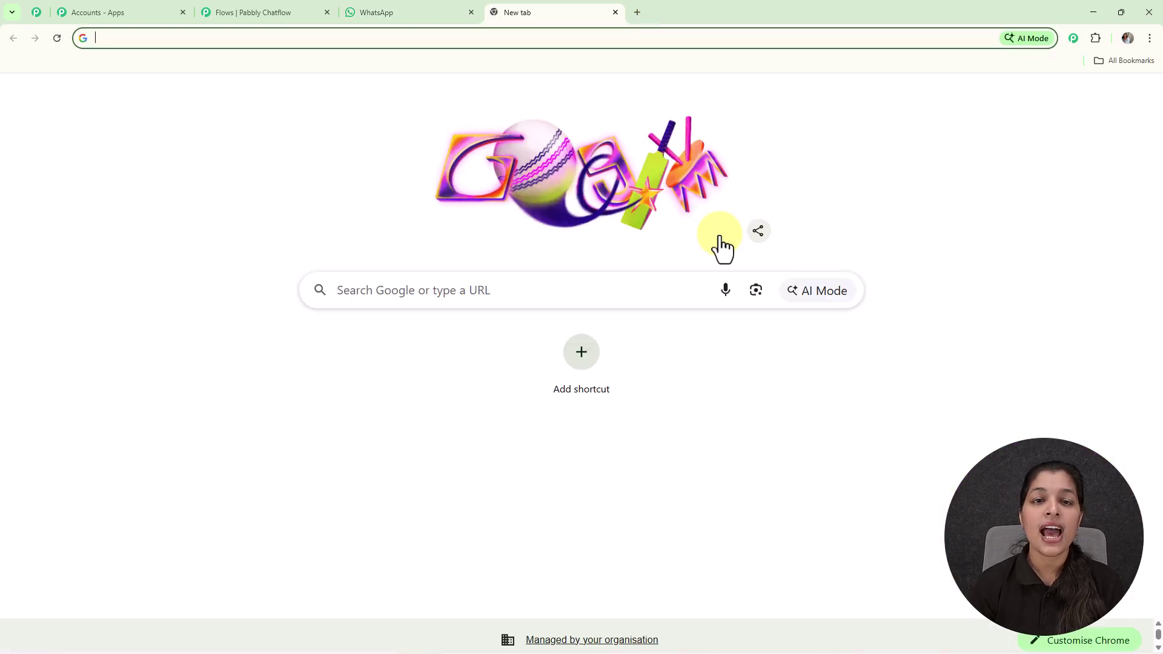
{"action": "left_click", "coordinate": [638, 40]}
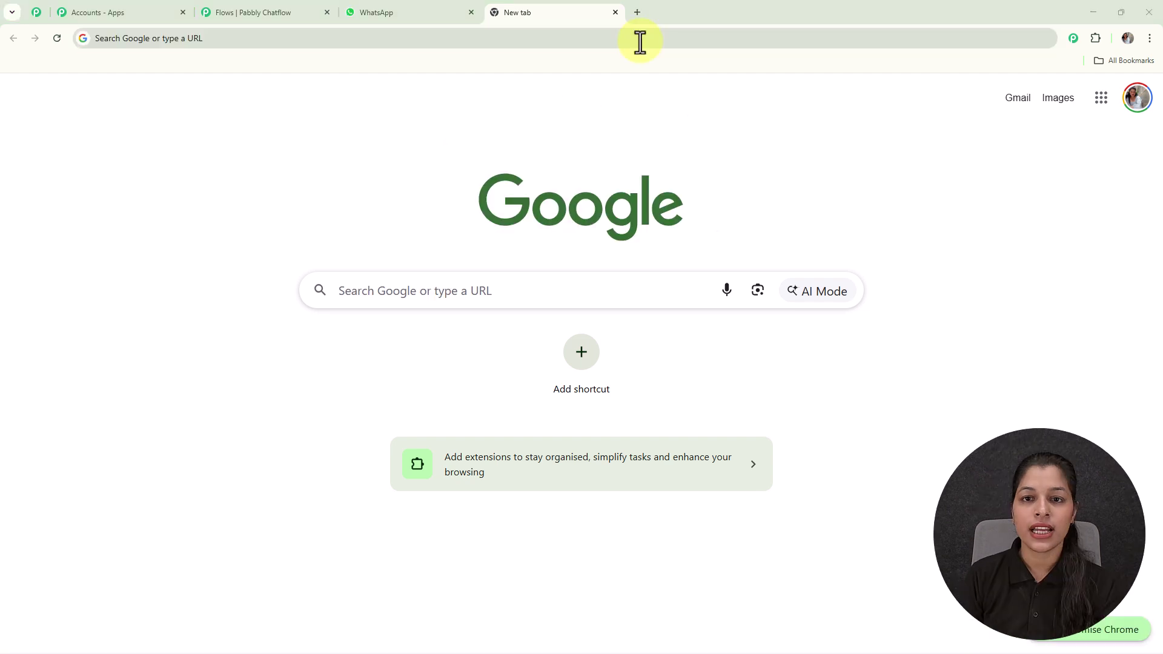
{"action": "type", "text": "pabbly.com/chatflow"}
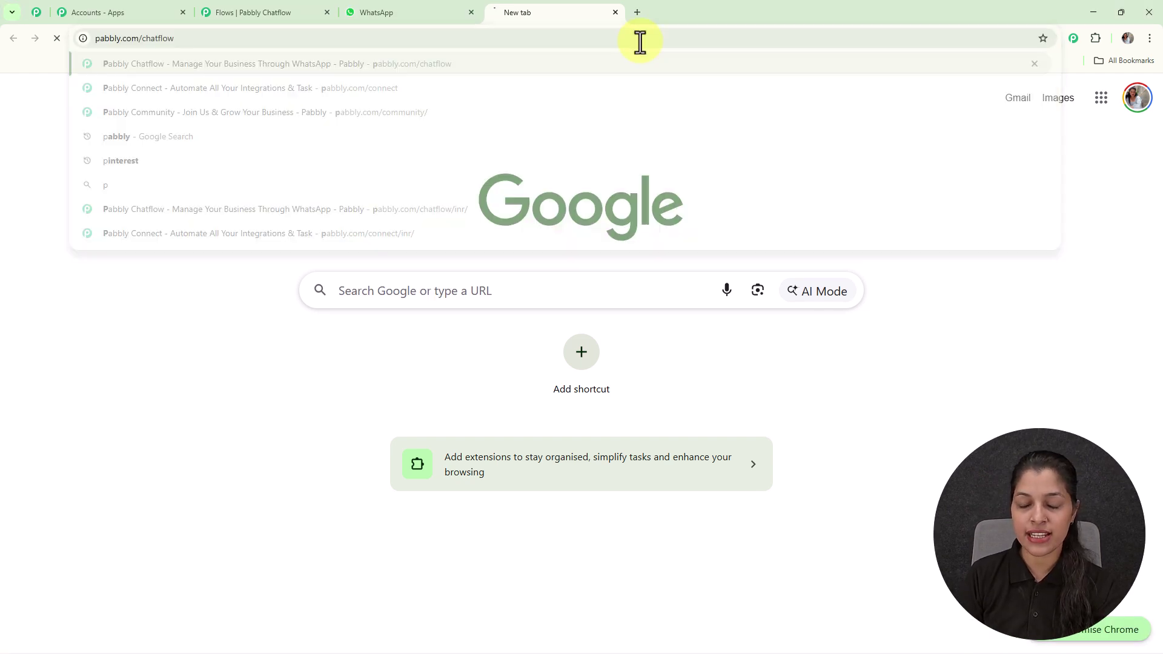
{"action": "key", "text": "Return"}
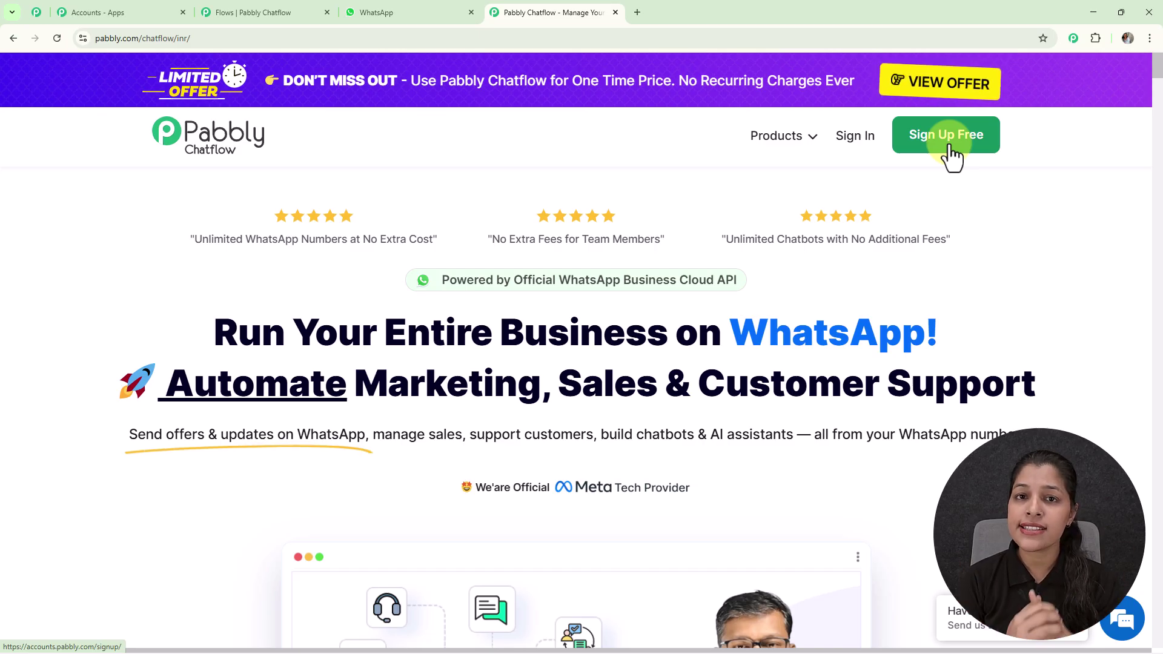
- Sign in to Pabbly, access the Pabbly Chatflow application and look over its dashboard of WhatsApp numbers
{"action": "left_click", "coordinate": [872, 137]}
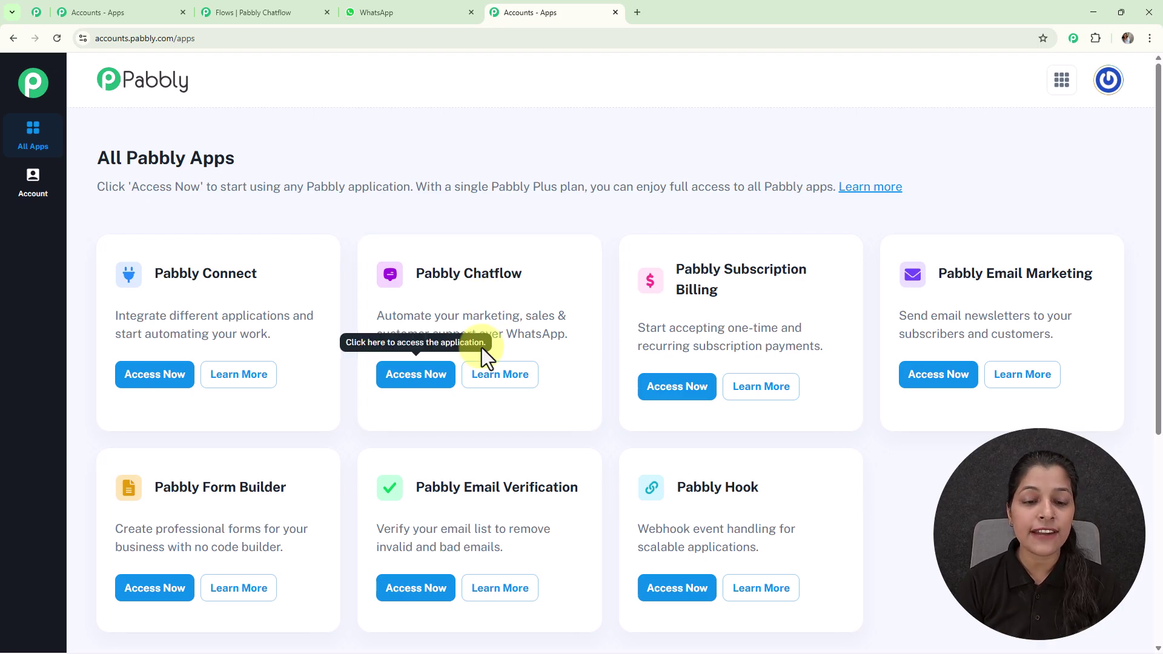
{"action": "left_click", "coordinate": [427, 387]}
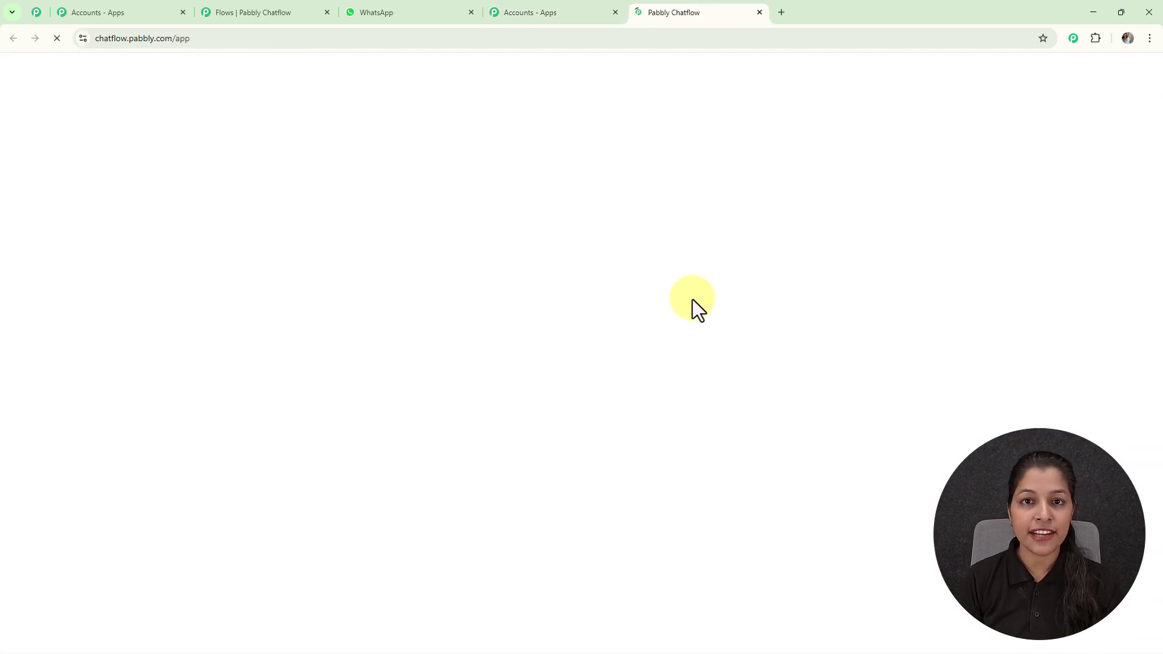
{"action": "scroll", "coordinate": [692, 299], "scroll_direction": "down", "scroll_amount": 3}
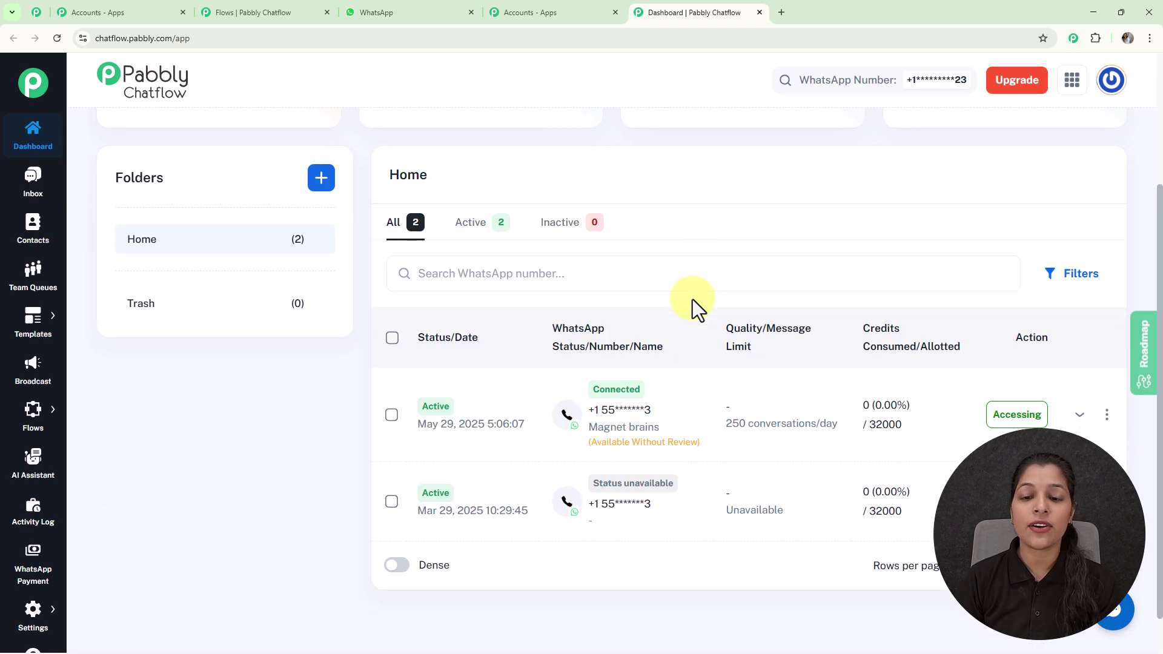
{"action": "scroll", "coordinate": [692, 299], "scroll_direction": "down", "scroll_amount": 1}
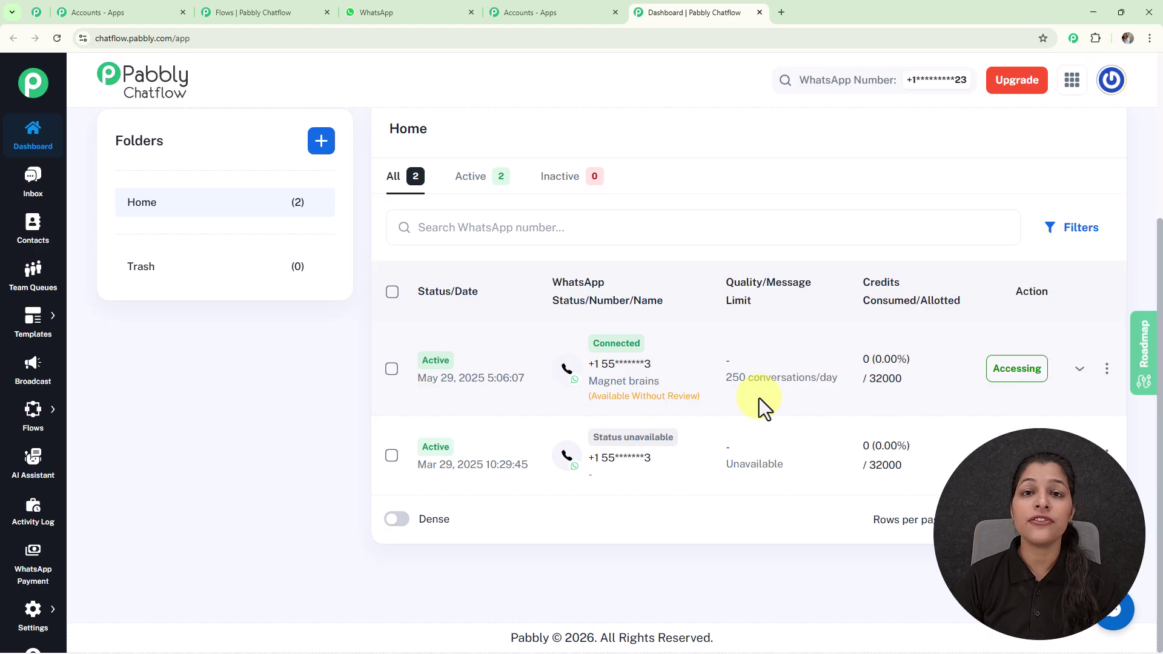
{"action": "scroll", "coordinate": [758, 399], "scroll_direction": "up", "scroll_amount": 4}
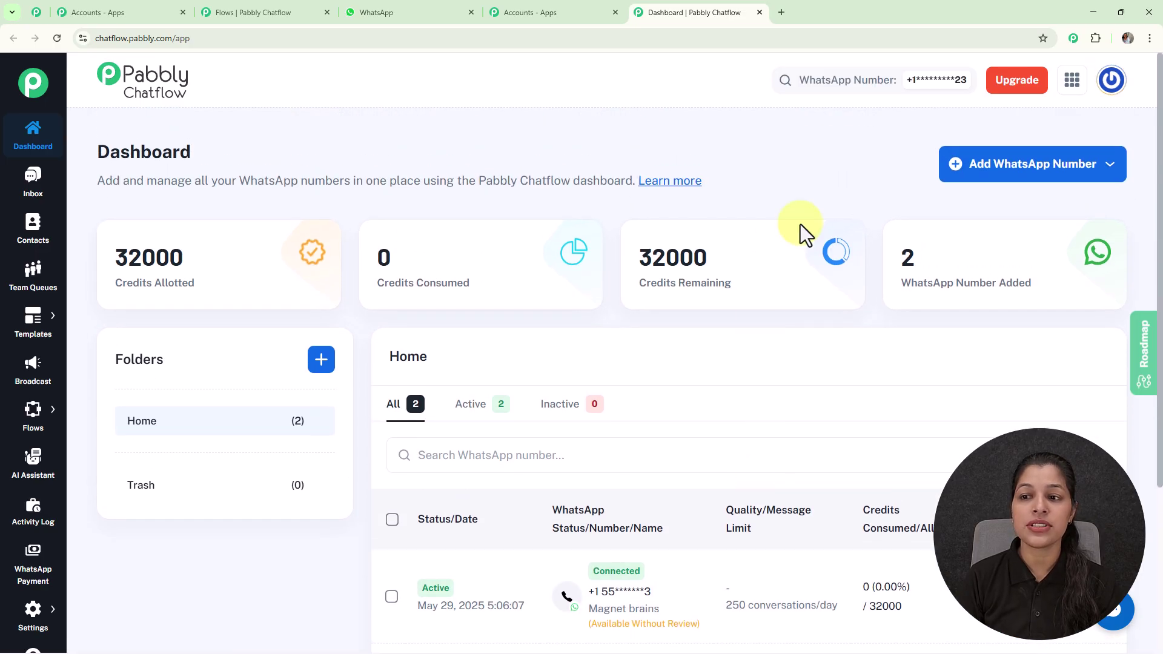
- View the available methods for adding a WhatsApp number from the dashboard
{"action": "left_click", "coordinate": [993, 165]}
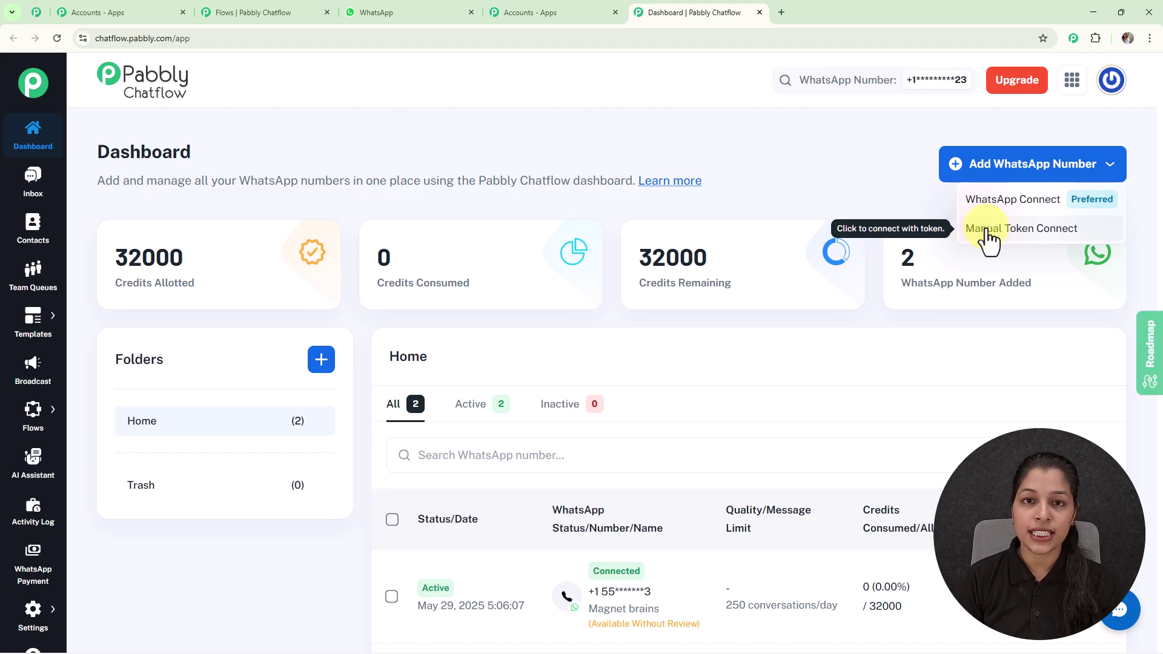
{"action": "left_click", "coordinate": [848, 176]}
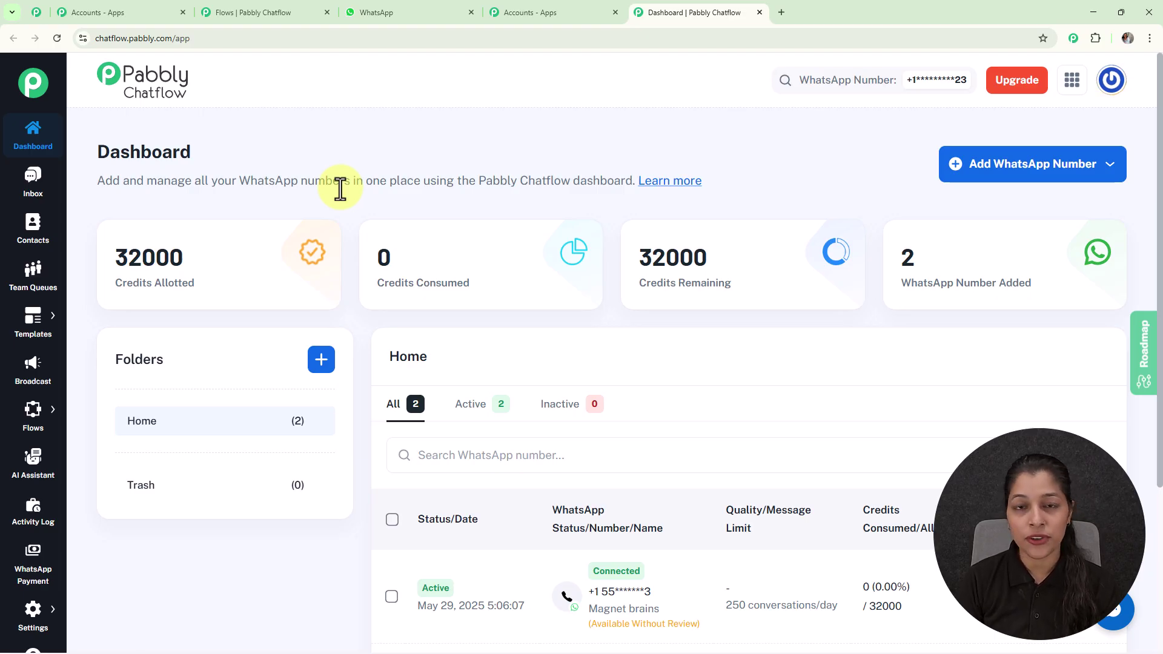
- Add a new flow in the Flow Builder and name it Automate All WhatsApp Customer Replies Using Pabbly Chatflow
{"action": "mouse_move", "coordinate": [40, 410]}
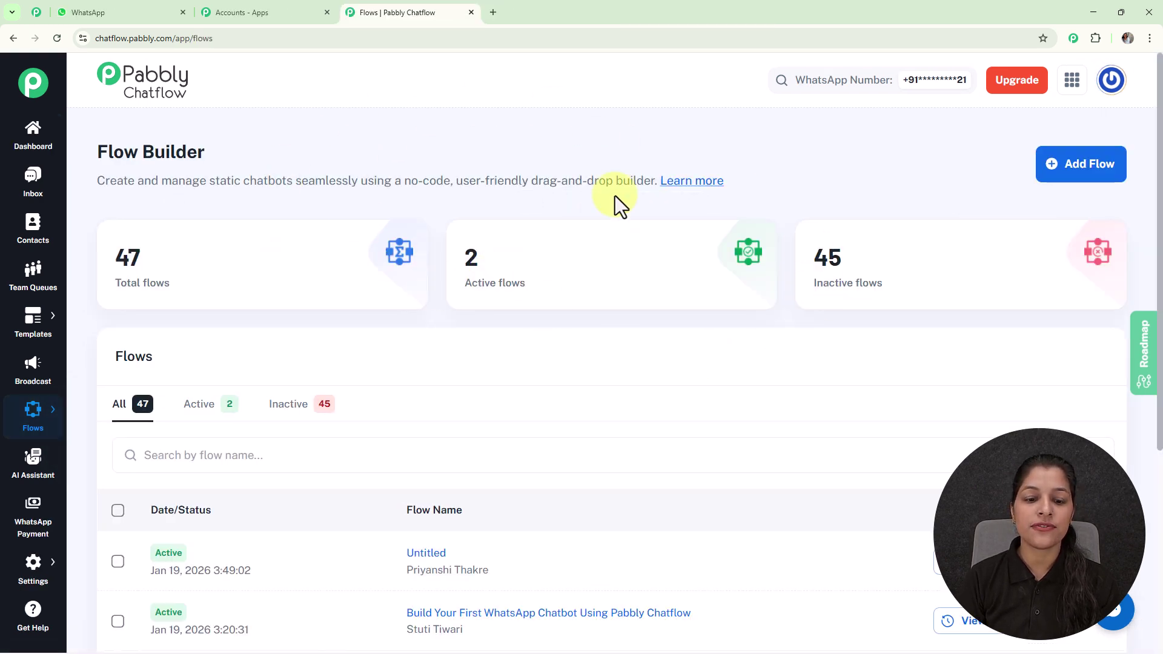
{"action": "scroll", "coordinate": [616, 200], "scroll_direction": "down", "scroll_amount": 5}
{"action": "scroll", "coordinate": [642, 255], "scroll_direction": "up", "scroll_amount": 5}
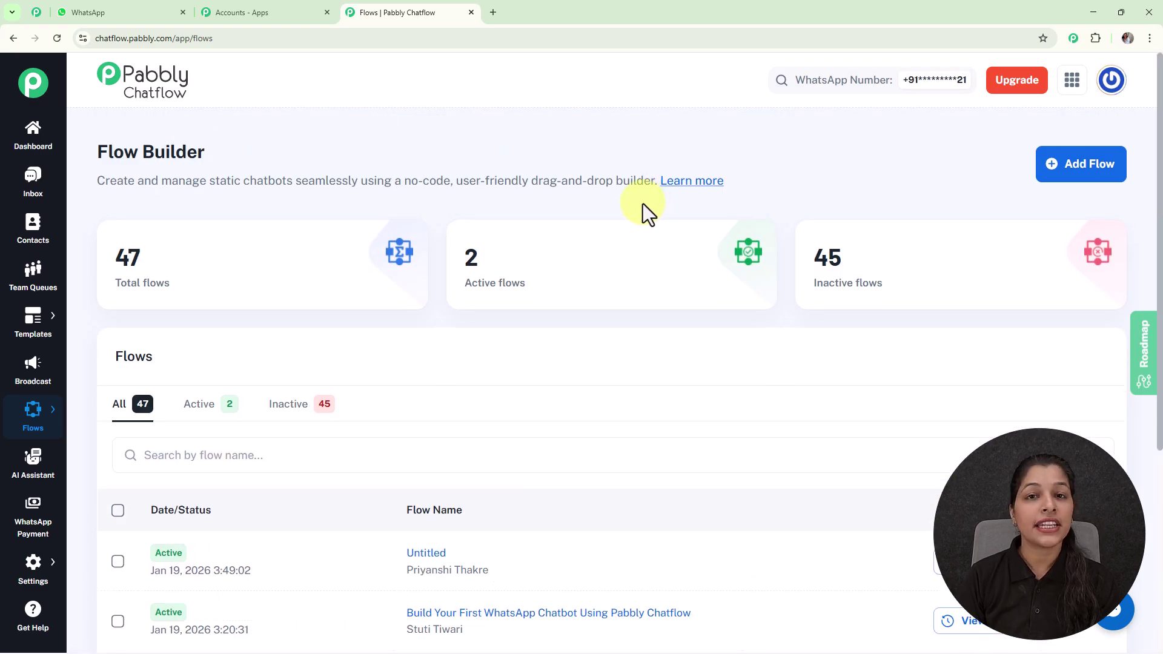
{"action": "left_click", "coordinate": [1065, 163]}
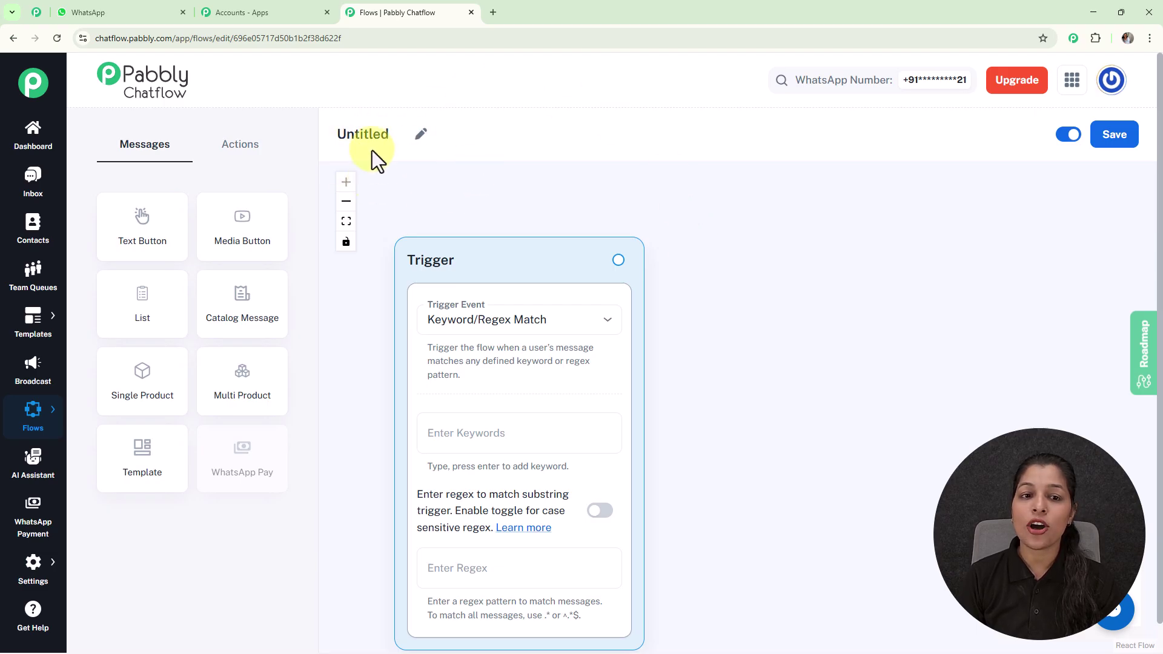
{"action": "left_click", "coordinate": [422, 134]}
{"action": "left_click_drag", "start_coordinate": [424, 134], "coordinate": [348, 135]}
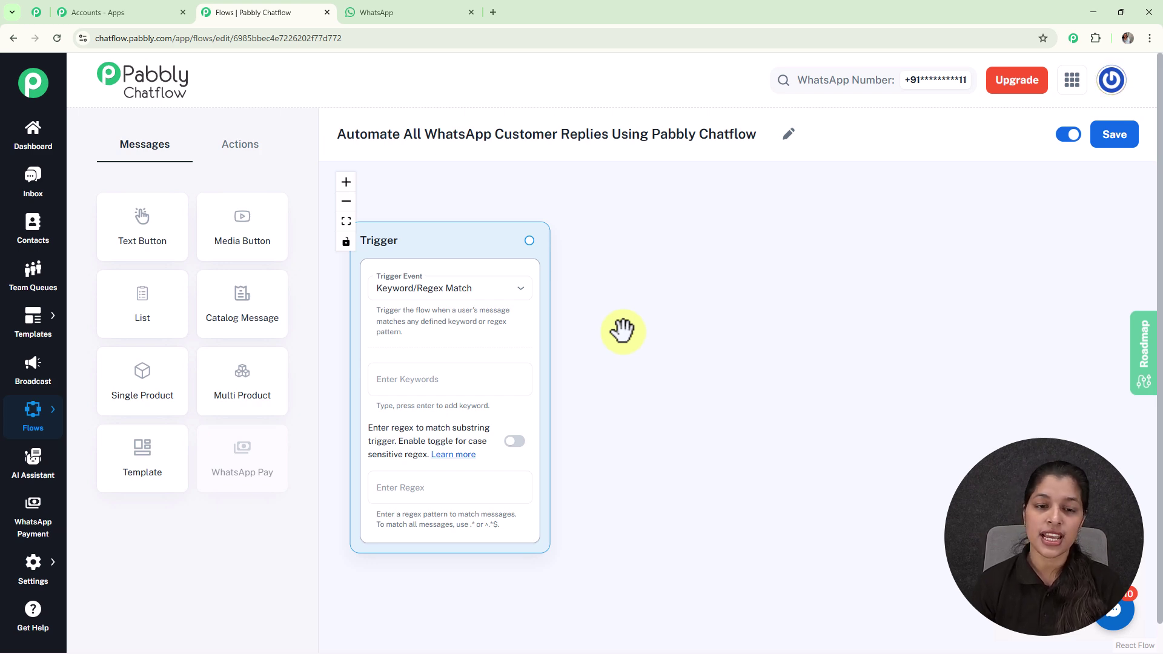
- Review the trigger events, keep Keyword/Regex Match for the flow's trigger, and add Hello as its keyword
{"action": "left_click", "coordinate": [493, 297]}
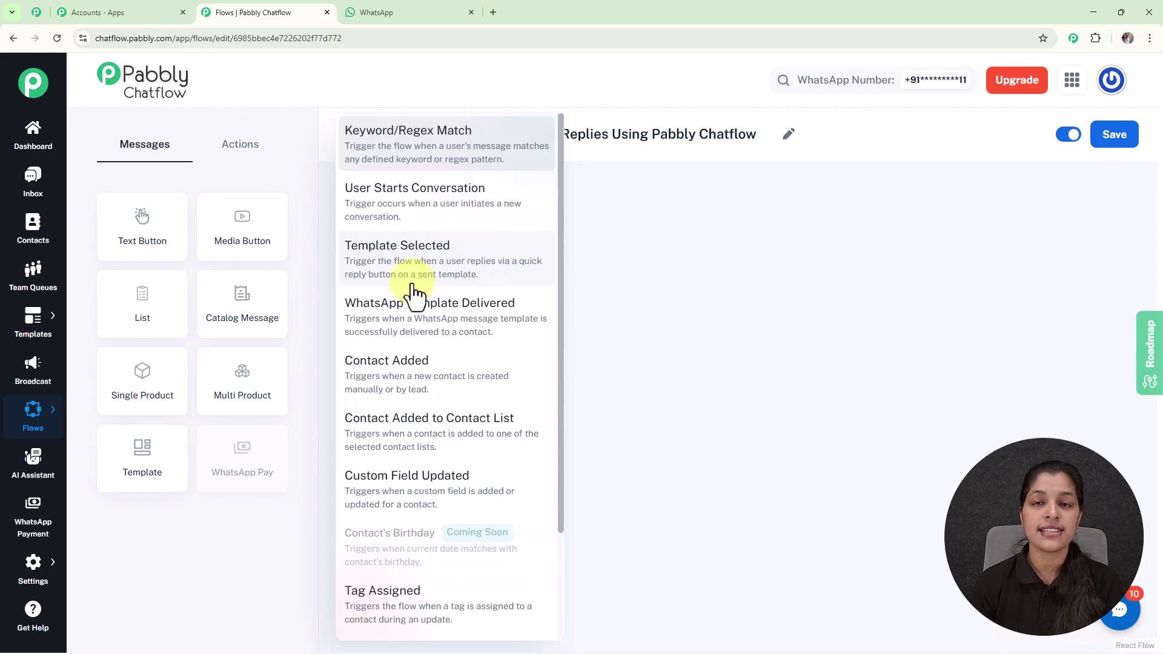
{"action": "left_click", "coordinate": [456, 144]}
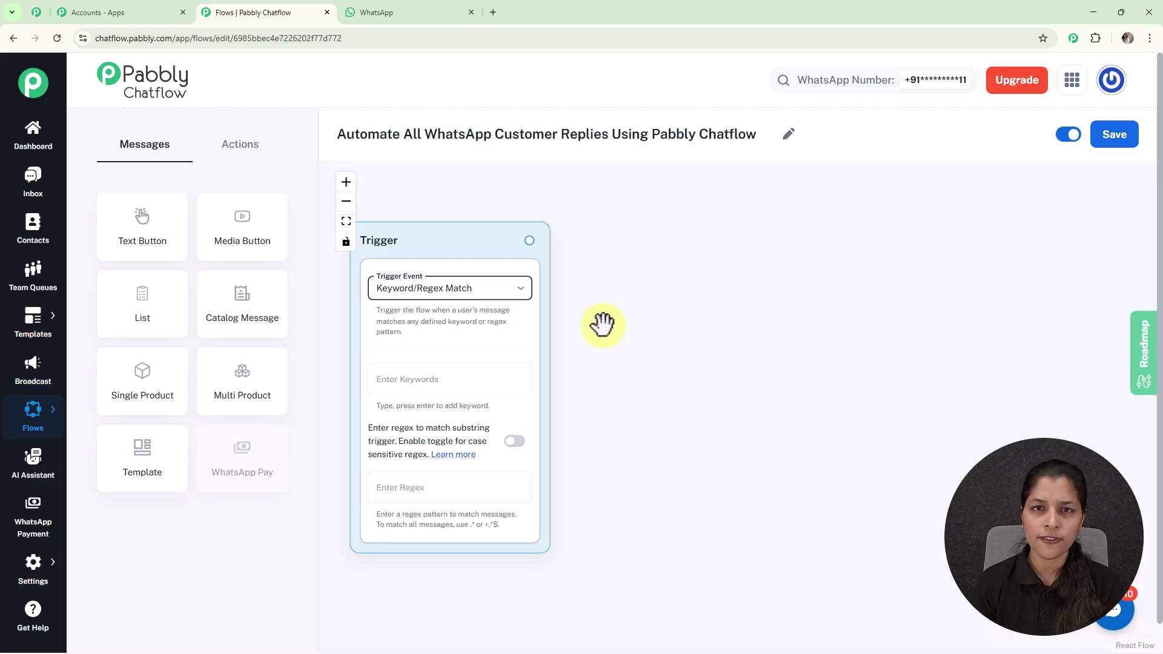
{"action": "left_click_drag", "start_coordinate": [604, 335], "coordinate": [624, 297]}
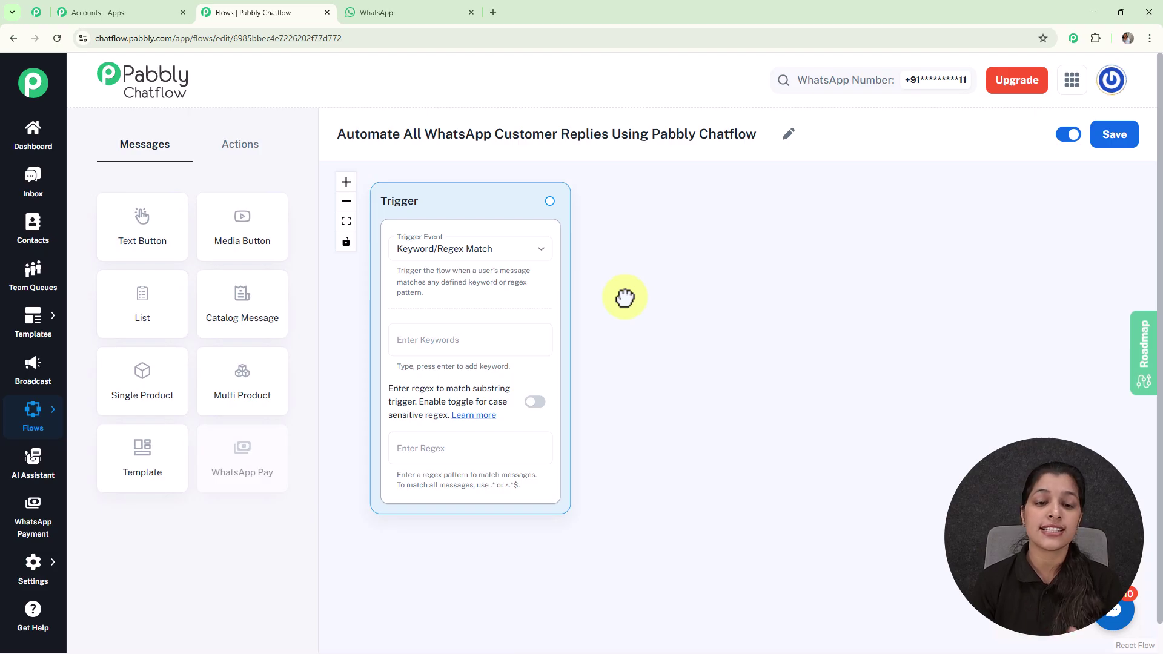
{"action": "left_click", "coordinate": [500, 335]}
{"action": "type", "text": "Hello"}
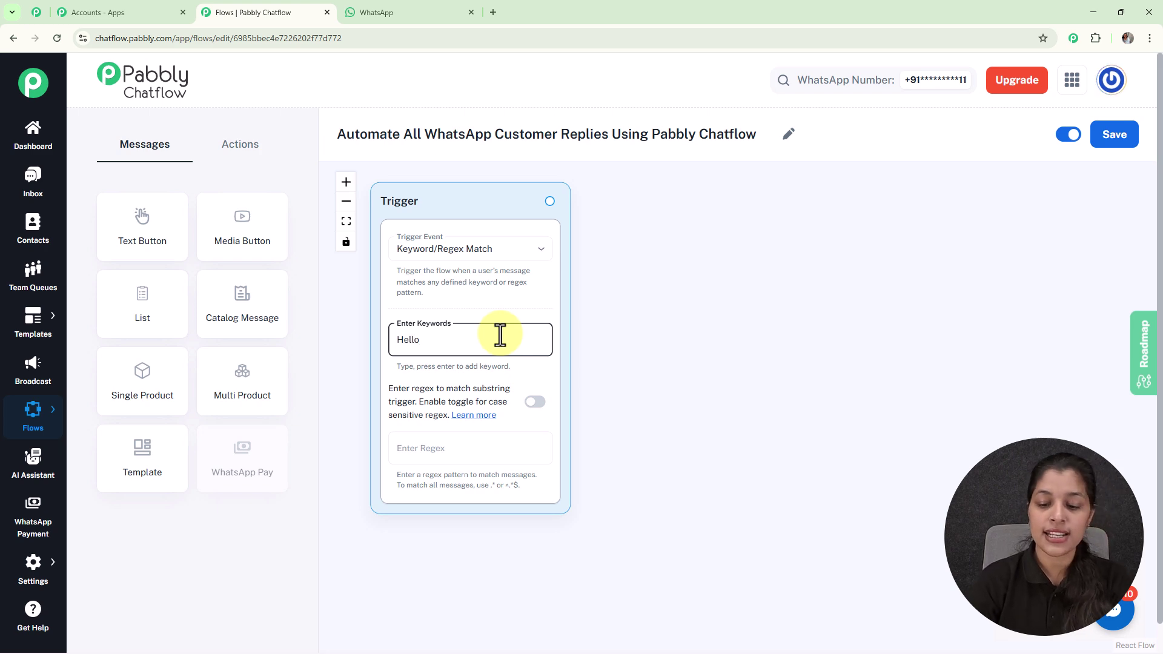
{"action": "key", "text": "Return"}
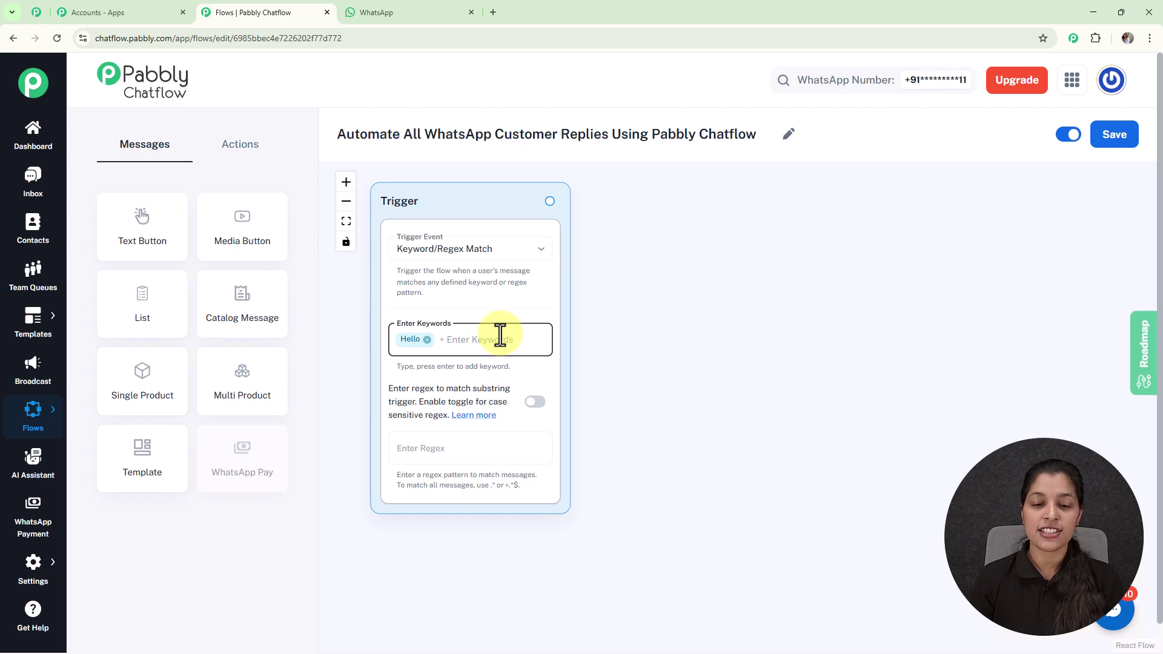
- Try the regex pattern [\s\S]+ in the trigger and clear the regex field again
{"action": "left_click", "coordinate": [466, 454]}
{"action": "type", "text": "[\\"}
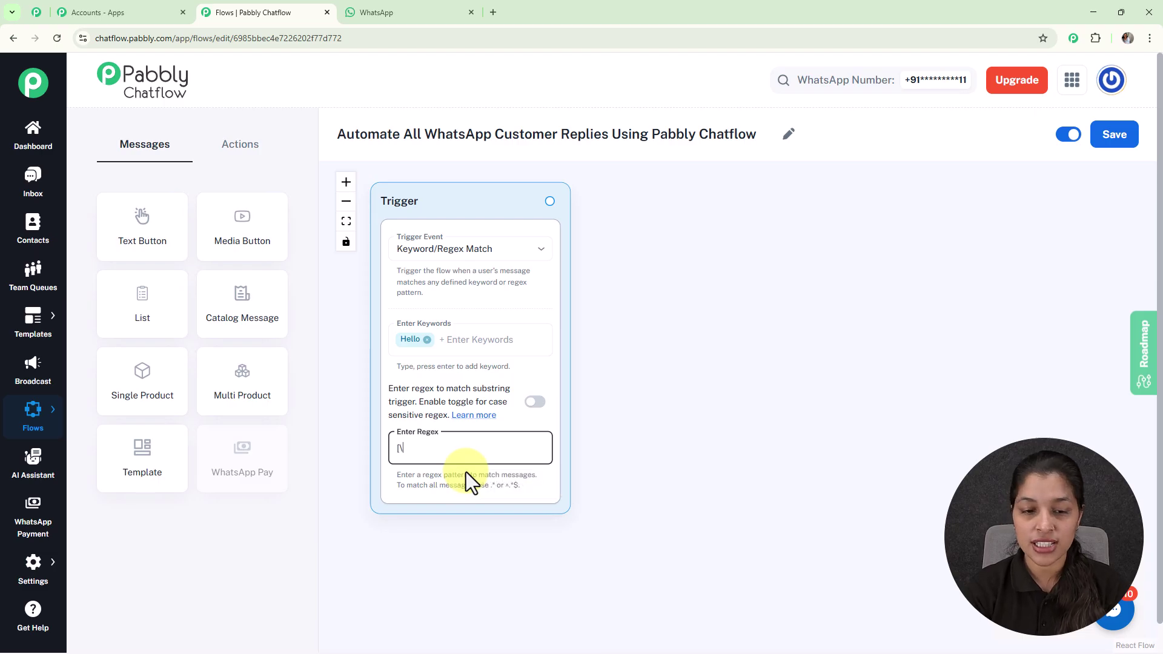
{"action": "type", "text": "s\\S]+"}
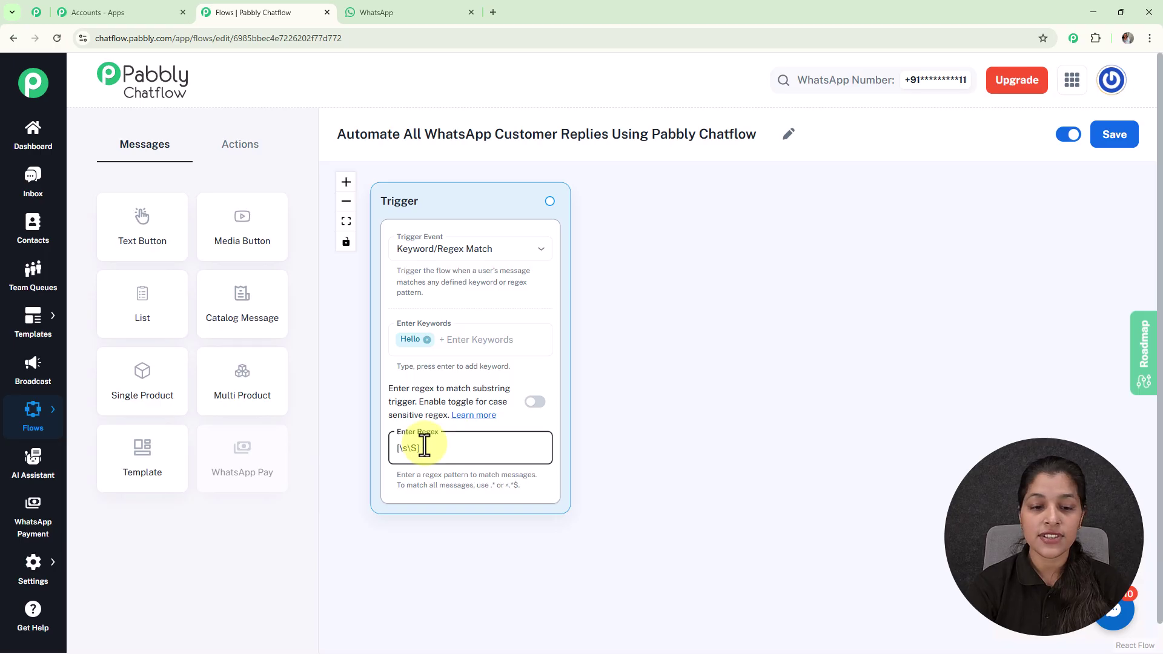
{"action": "key", "text": "BackSpace"}
{"action": "key", "text": "BackSpace"}
{"action": "key", "text": "BackSpace"}
{"action": "key", "text": "BackSpace"}
{"action": "key", "text": "BackSpace"}
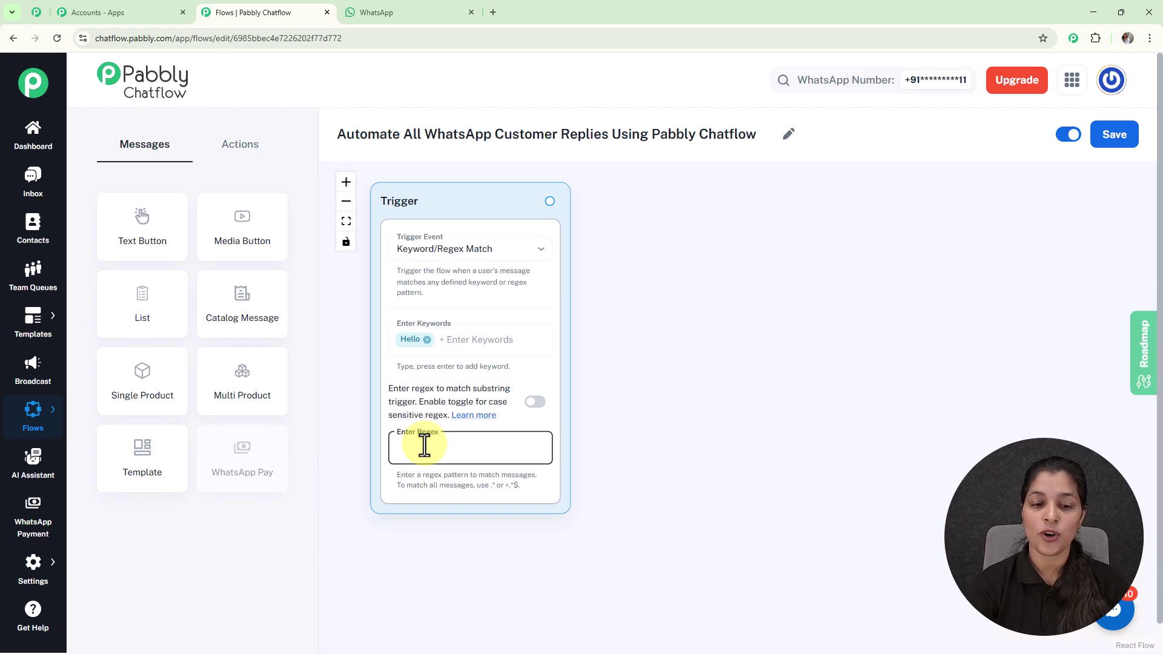
{"action": "left_click", "coordinate": [669, 331]}
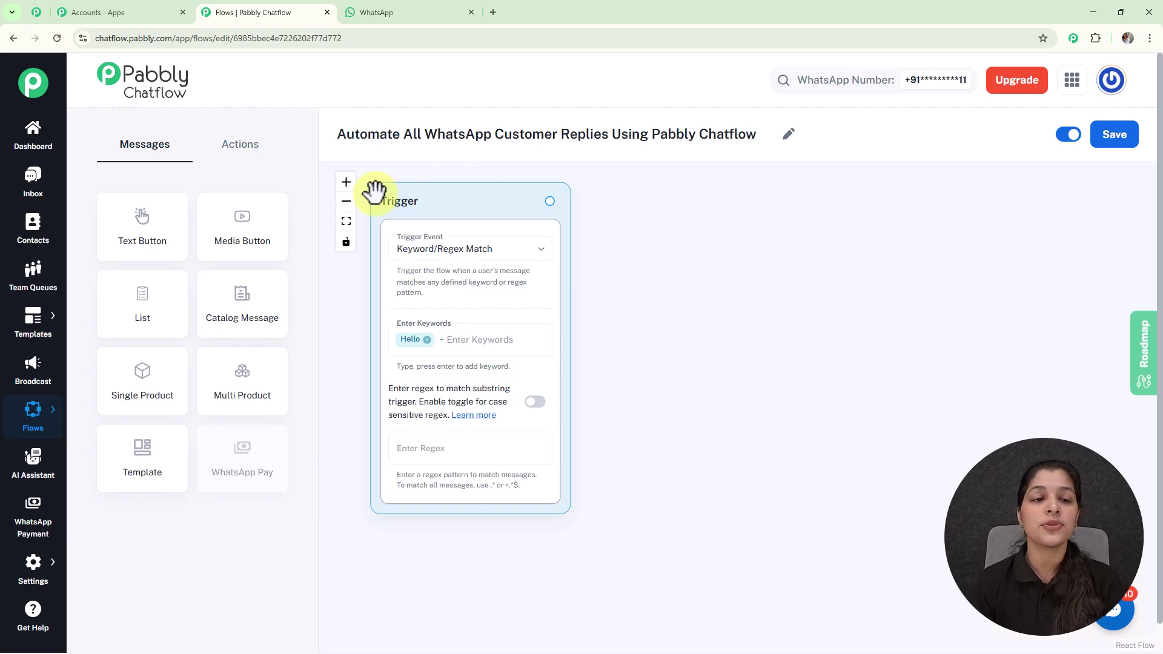
- Connect a Text Button message to the trigger, place it alongside, and paste in the Boarding & Daycare welcome text
{"action": "left_click", "coordinate": [257, 155]}
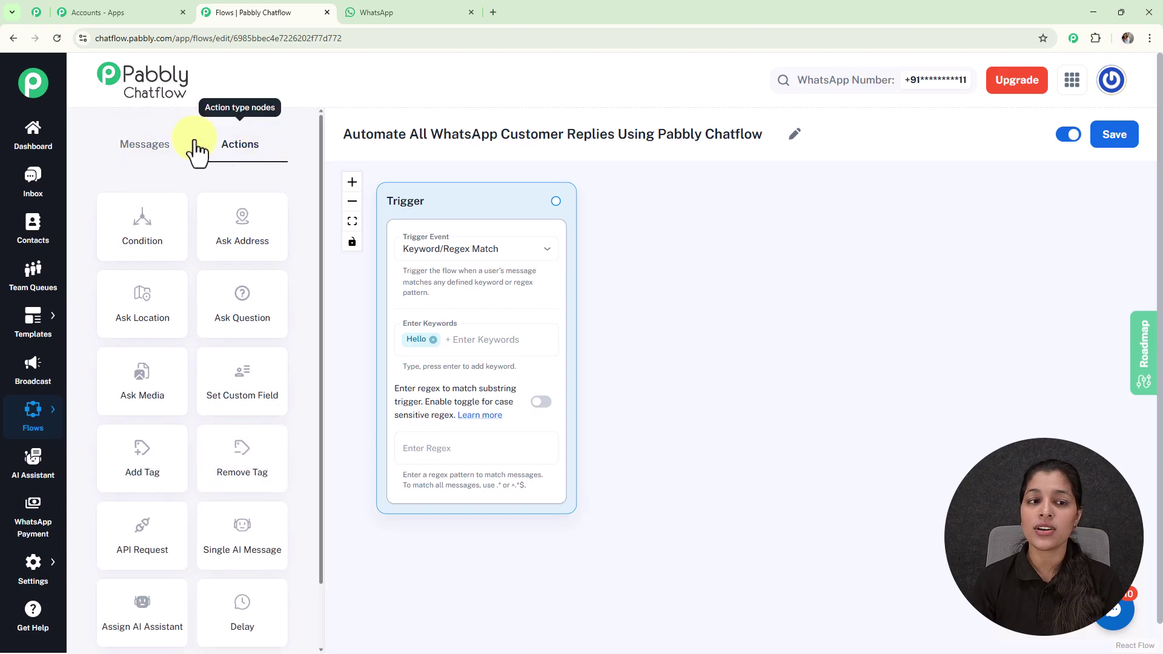
{"action": "left_click", "coordinate": [149, 156]}
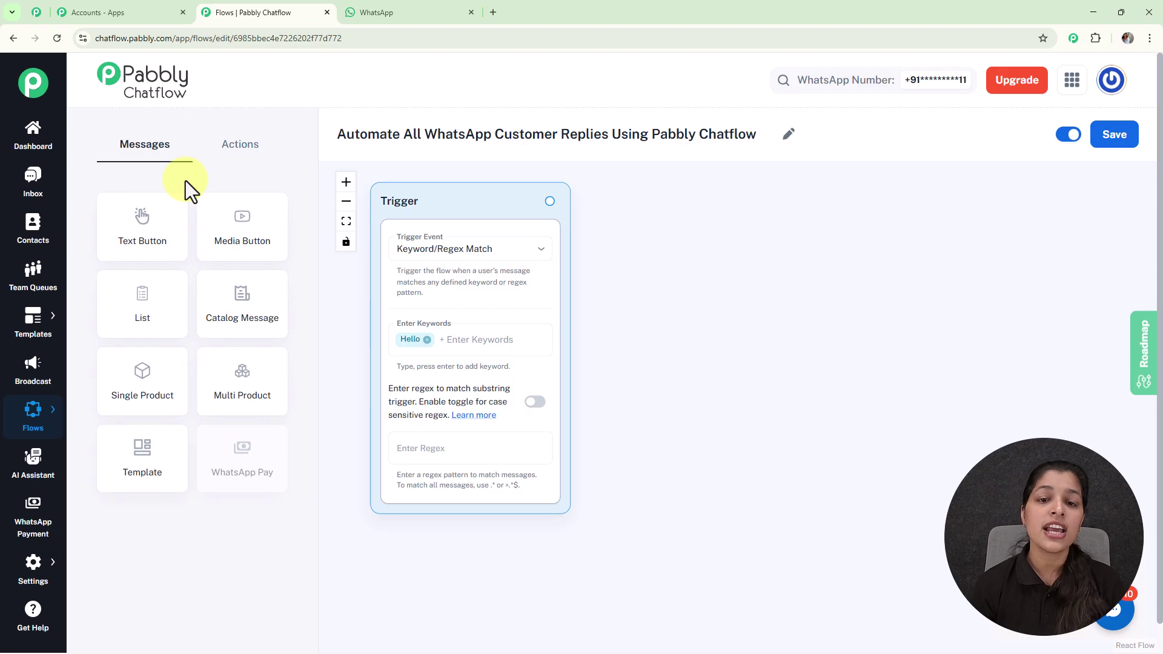
{"action": "left_click_drag", "start_coordinate": [549, 201], "coordinate": [661, 323]}
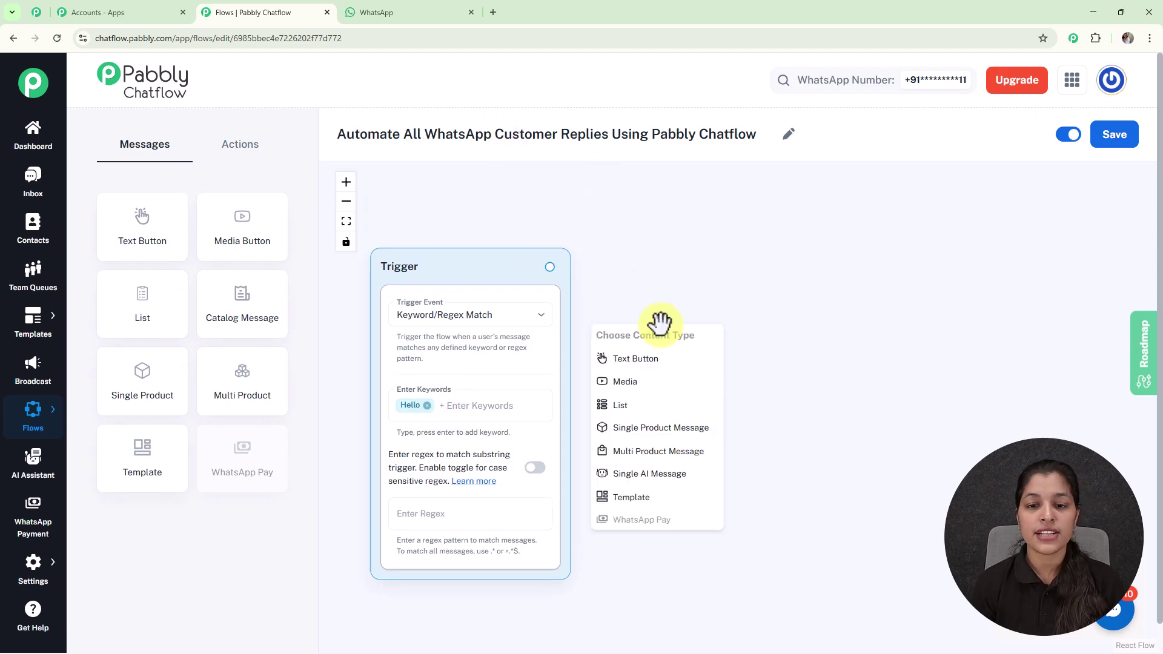
{"action": "left_click", "coordinate": [666, 362]}
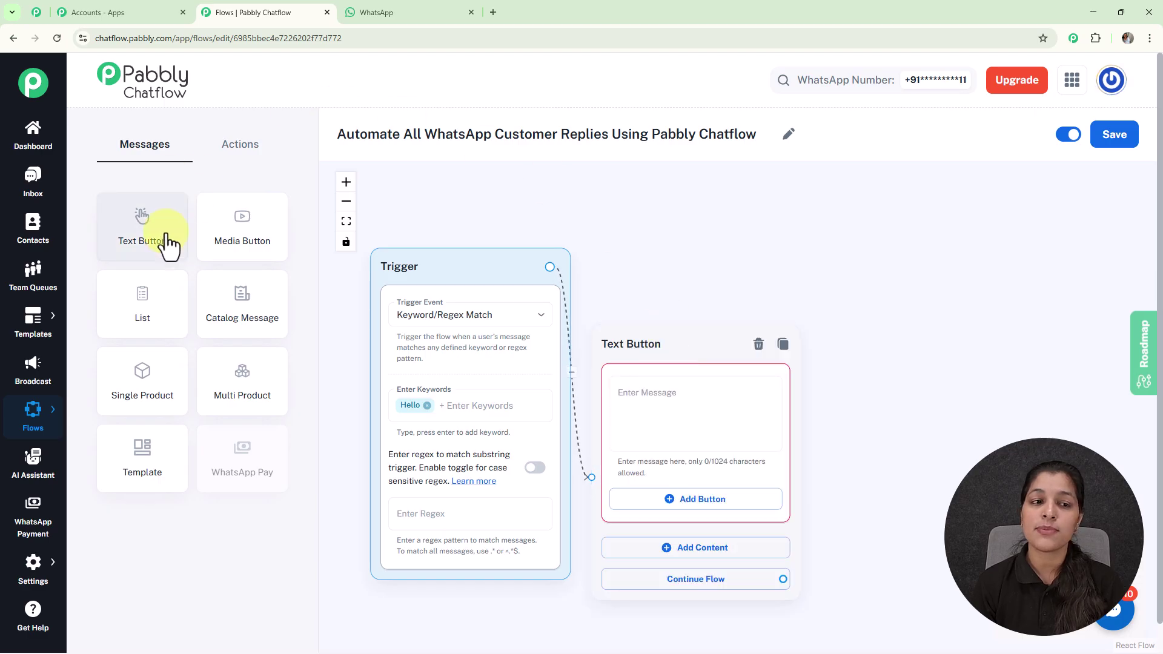
{"action": "left_click_drag", "start_coordinate": [680, 348], "coordinate": [700, 264]}
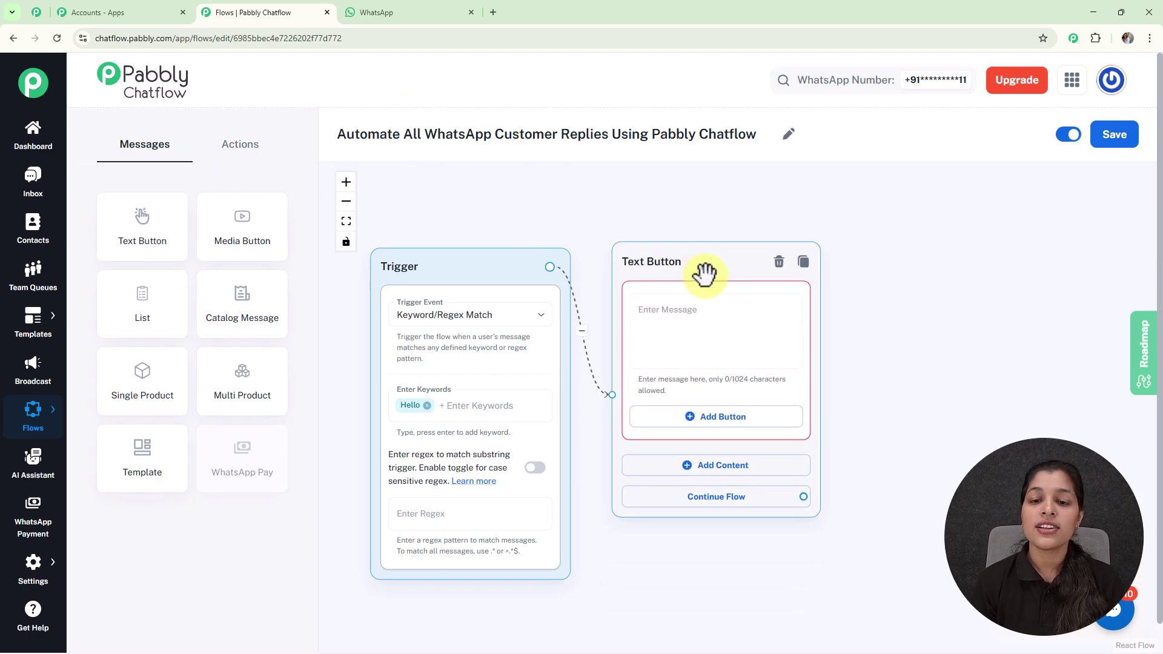
{"action": "left_click", "coordinate": [717, 306]}
{"action": "key", "text": "ctrl+v"}
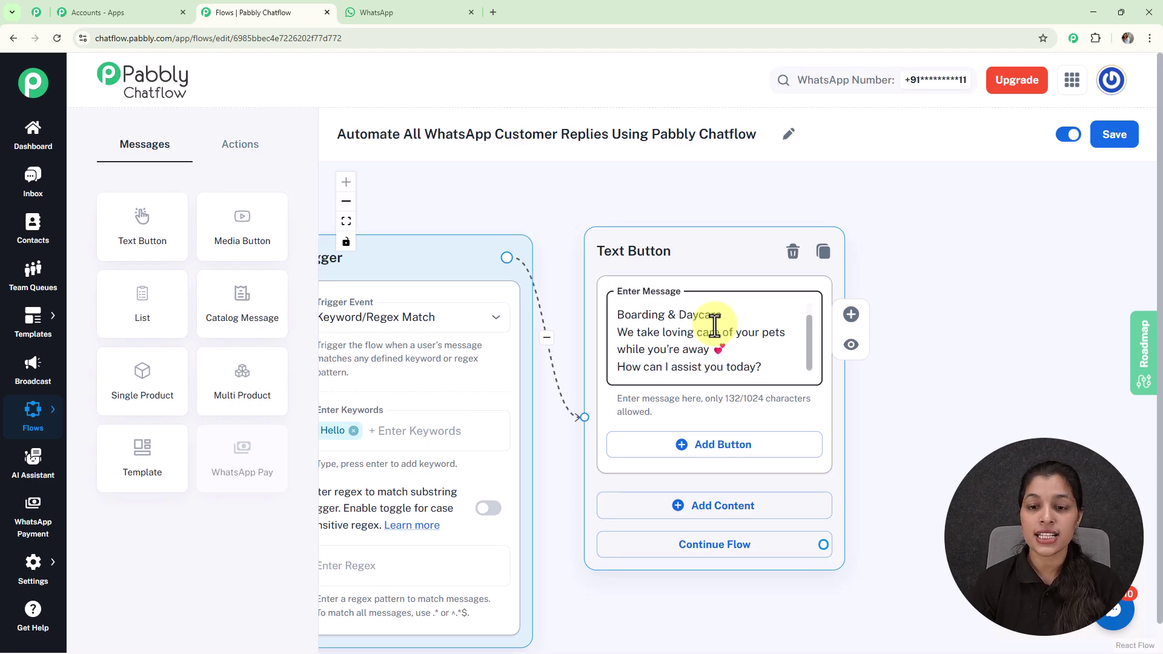
- Add two Quick Reply buttons to the welcome message, named 🏠 Pet Boarding and 🛁 Grooming & Care
{"action": "scroll", "coordinate": [715, 325], "scroll_direction": "down", "scroll_amount": 3}
{"action": "left_click", "coordinate": [721, 411]}
{"action": "left_click", "coordinate": [721, 411]}
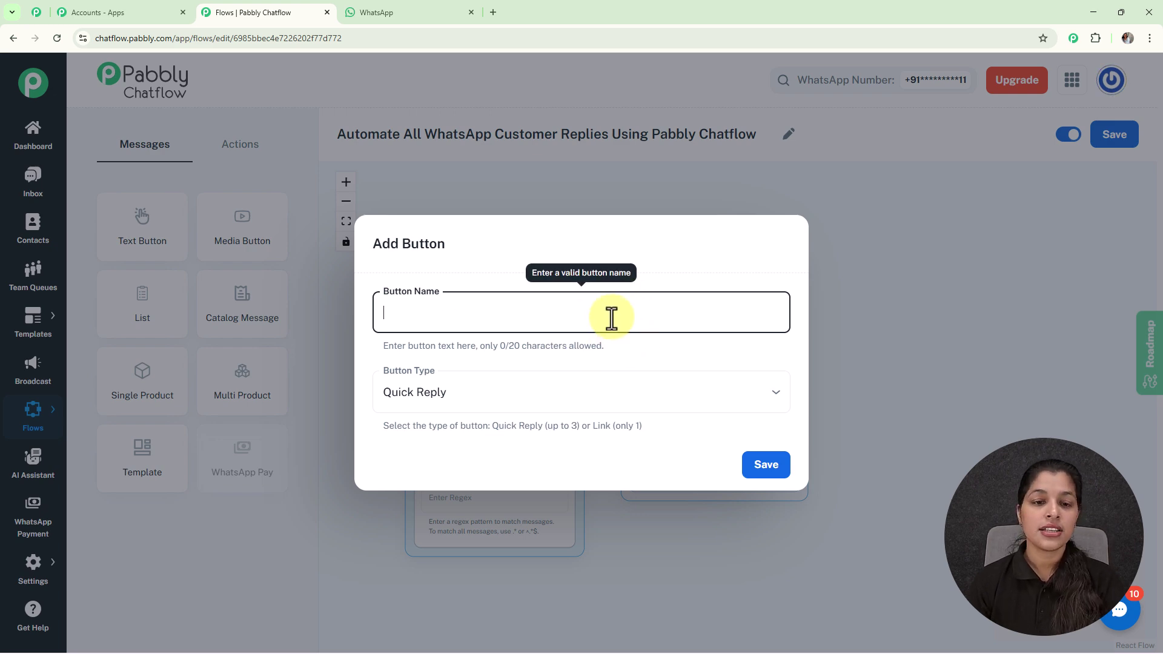
{"action": "type", "text": "🏠 Pet Boarding"}
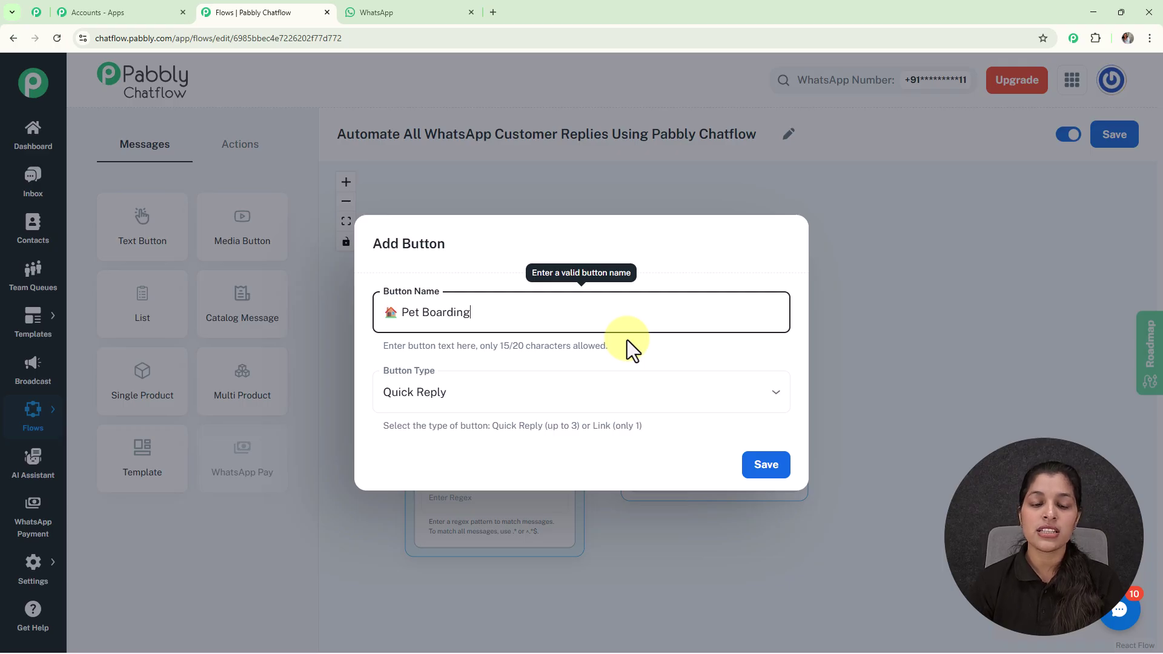
{"action": "left_click", "coordinate": [775, 400]}
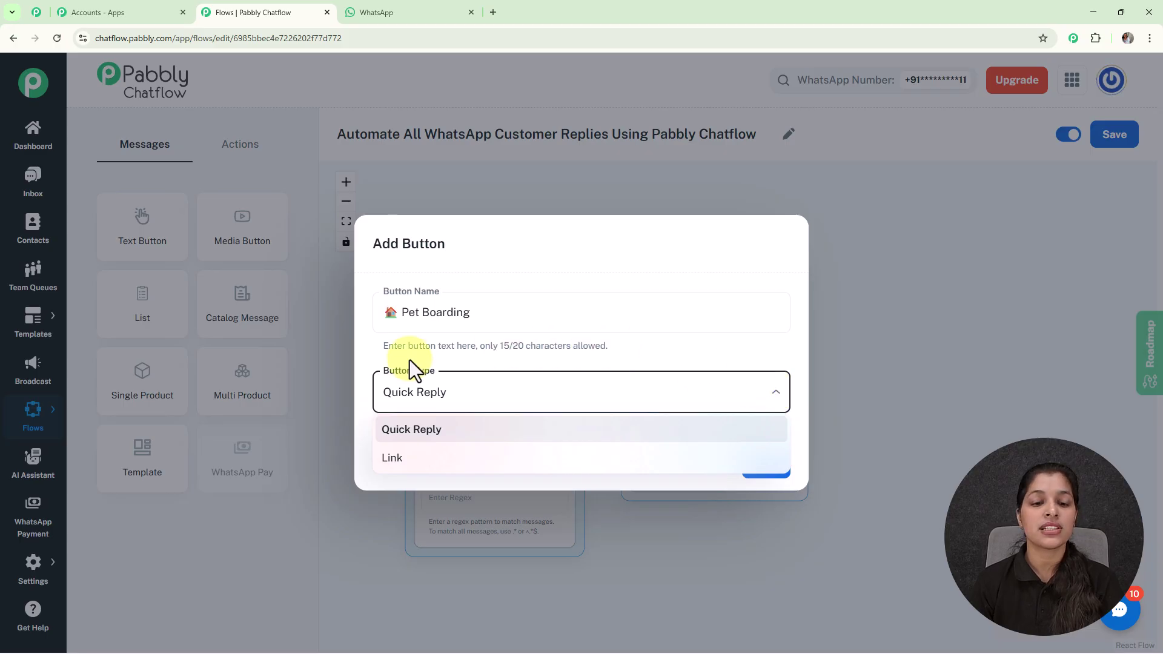
{"action": "left_click", "coordinate": [599, 431]}
{"action": "left_click", "coordinate": [778, 477]}
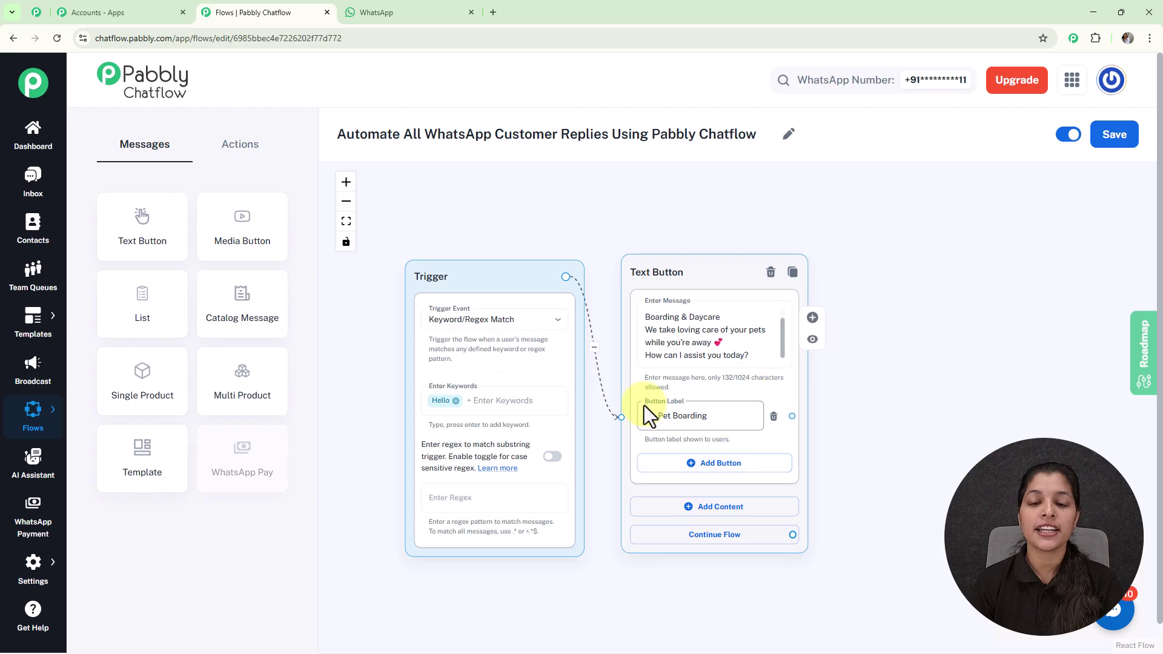
{"action": "left_click_drag", "start_coordinate": [890, 436], "coordinate": [801, 372]}
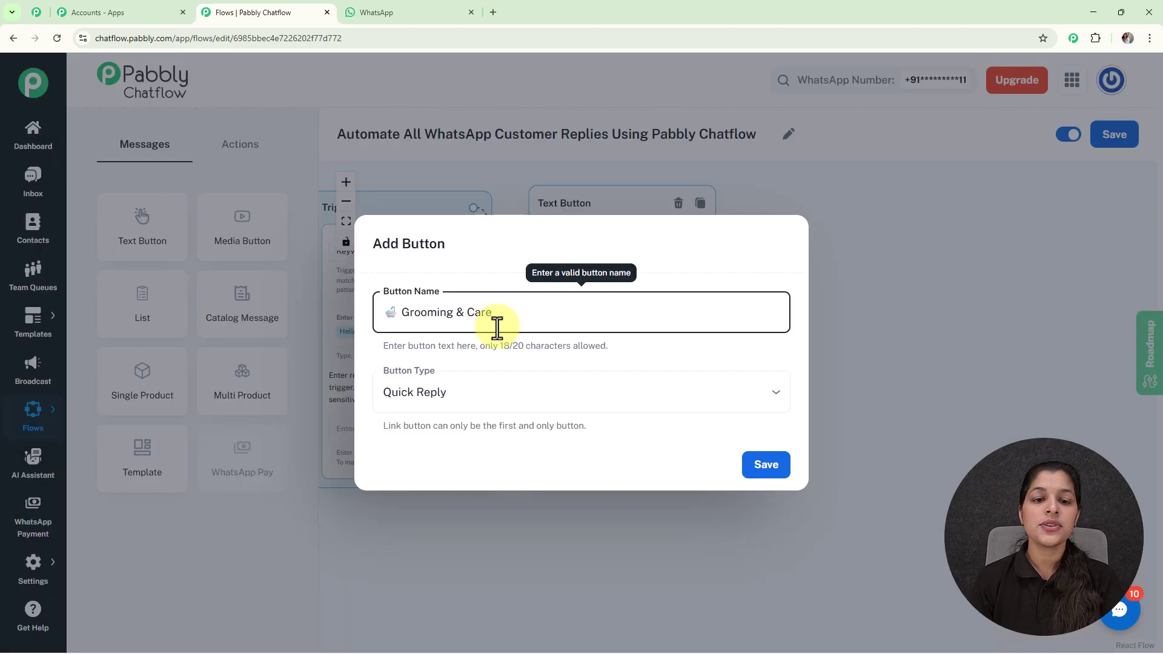
{"action": "left_click", "coordinate": [766, 474]}
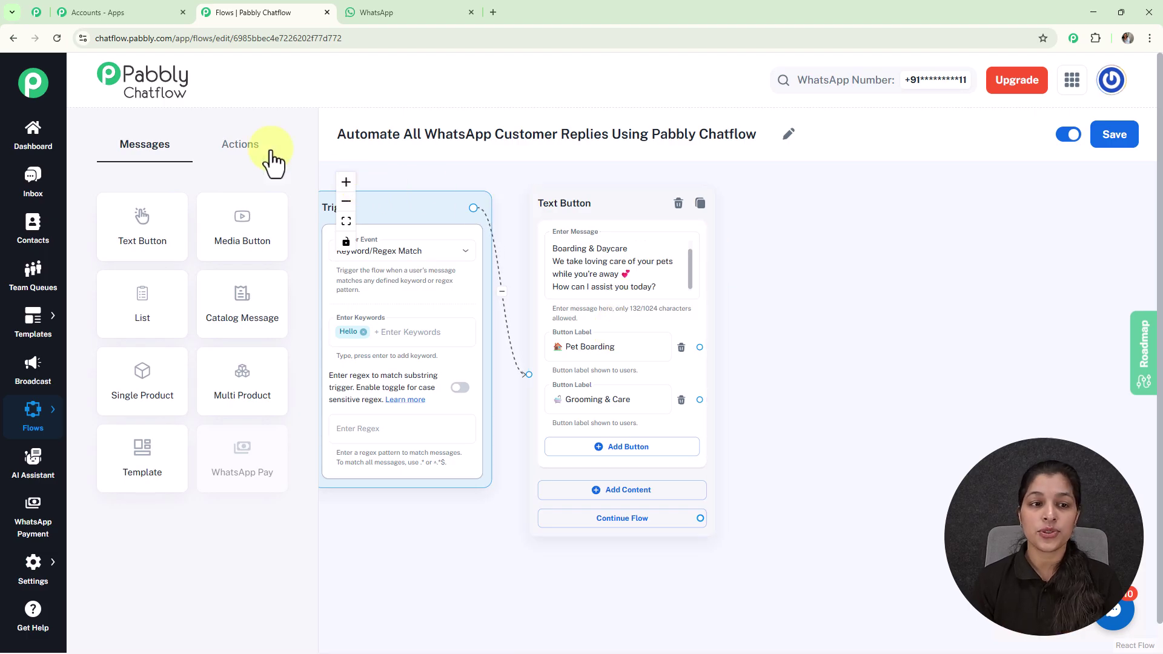
- Add an Ask Question node beside the welcome message, connect the Pet Boarding button to it, and move it higher
{"action": "left_click", "coordinate": [247, 147]}
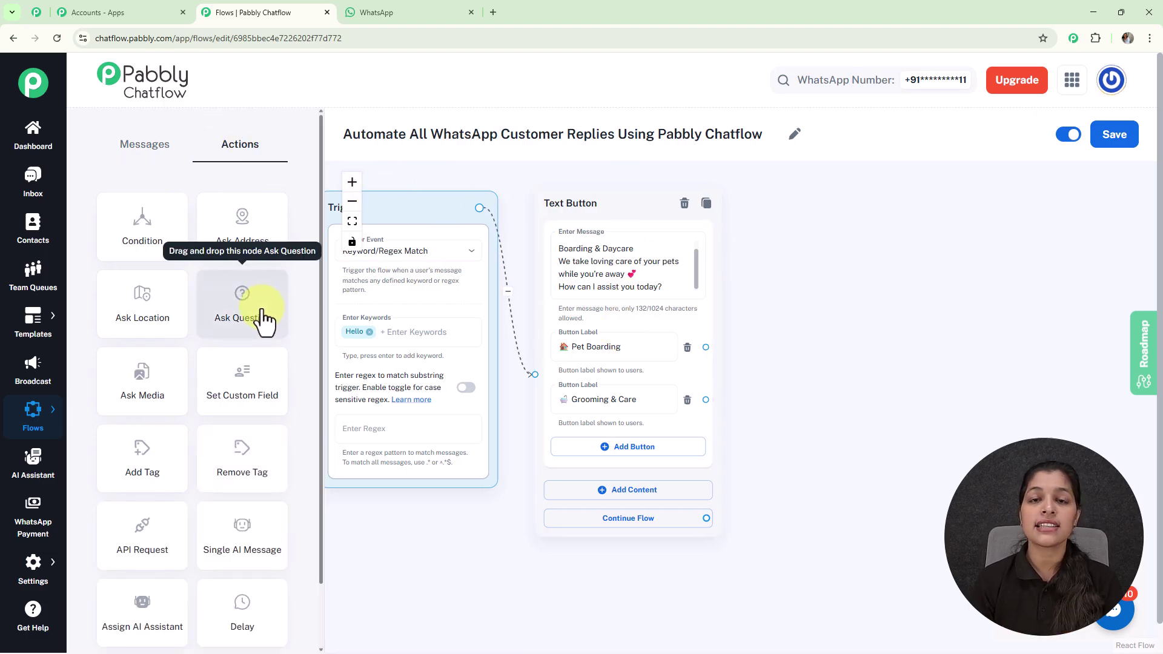
{"action": "left_click_drag", "start_coordinate": [247, 325], "coordinate": [791, 217]}
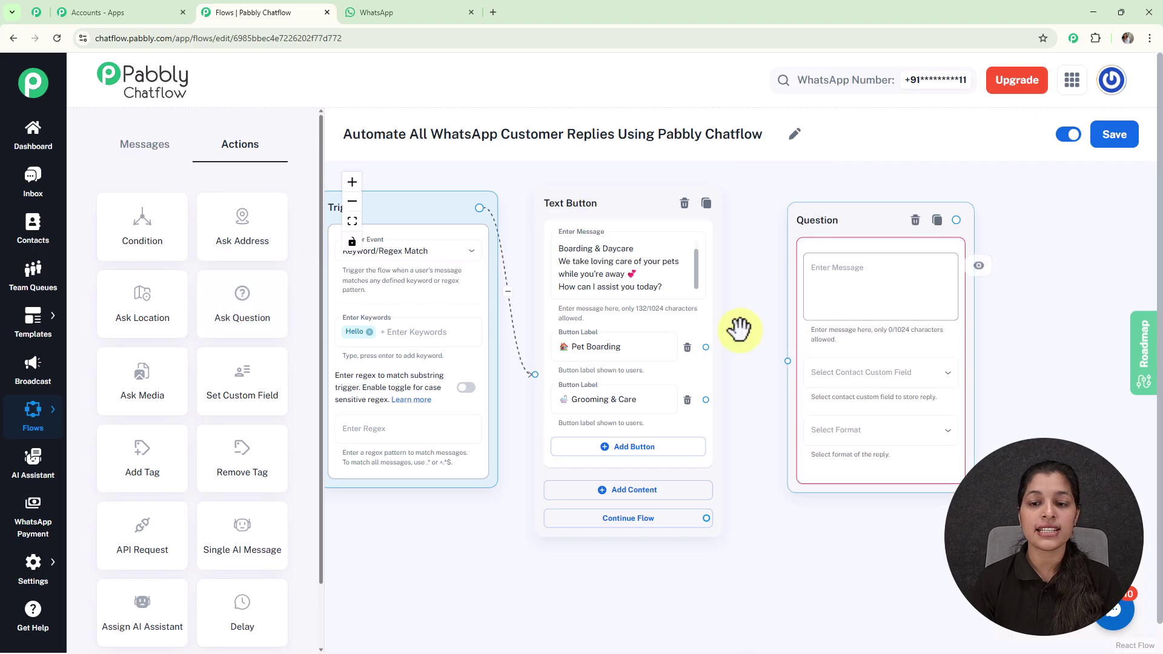
{"action": "left_click_drag", "start_coordinate": [705, 347], "coordinate": [781, 361]}
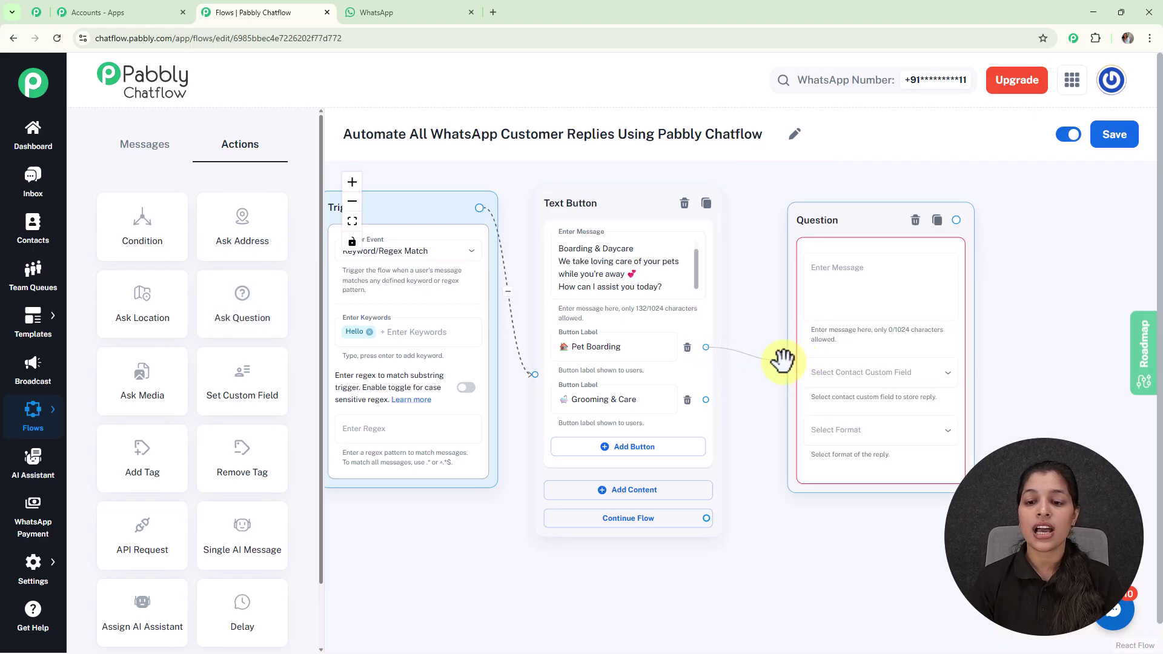
{"action": "left_click_drag", "start_coordinate": [797, 226], "coordinate": [803, 161]}
- Enter "Please Enter your pet type:" as the message of the Question node
{"action": "left_click_drag", "start_coordinate": [727, 219], "coordinate": [551, 275]}
{"action": "scroll", "coordinate": [736, 290], "scroll_direction": "up", "scroll_amount": 2}
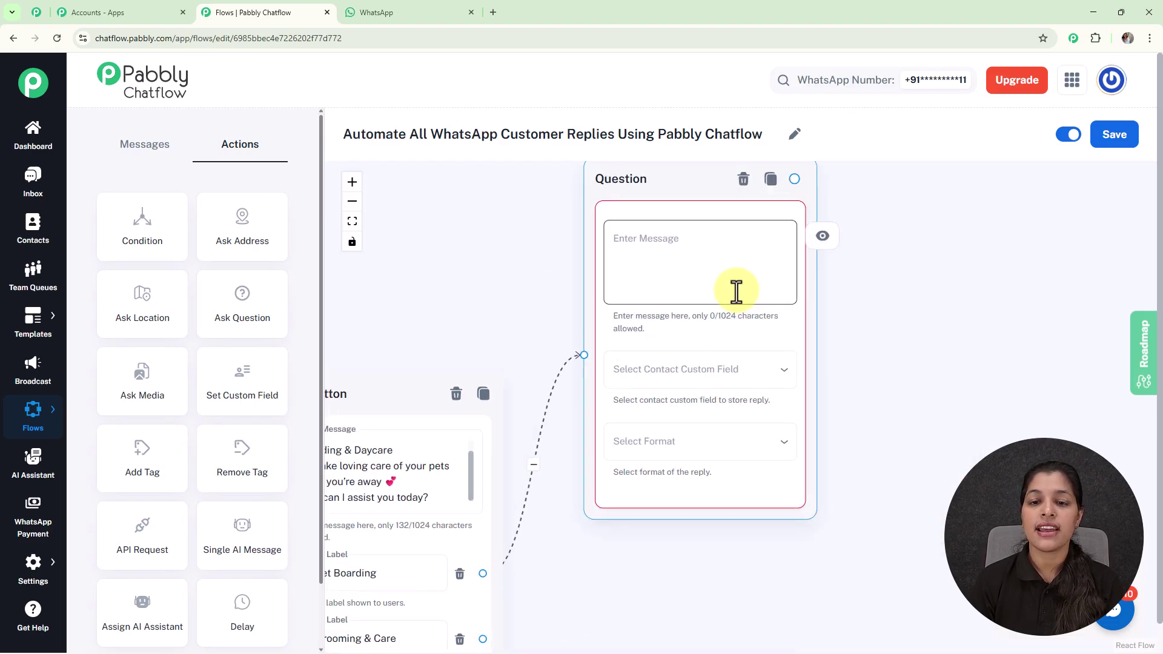
{"action": "left_click", "coordinate": [736, 291]}
{"action": "type", "text": "Please Enter your pet type:"}
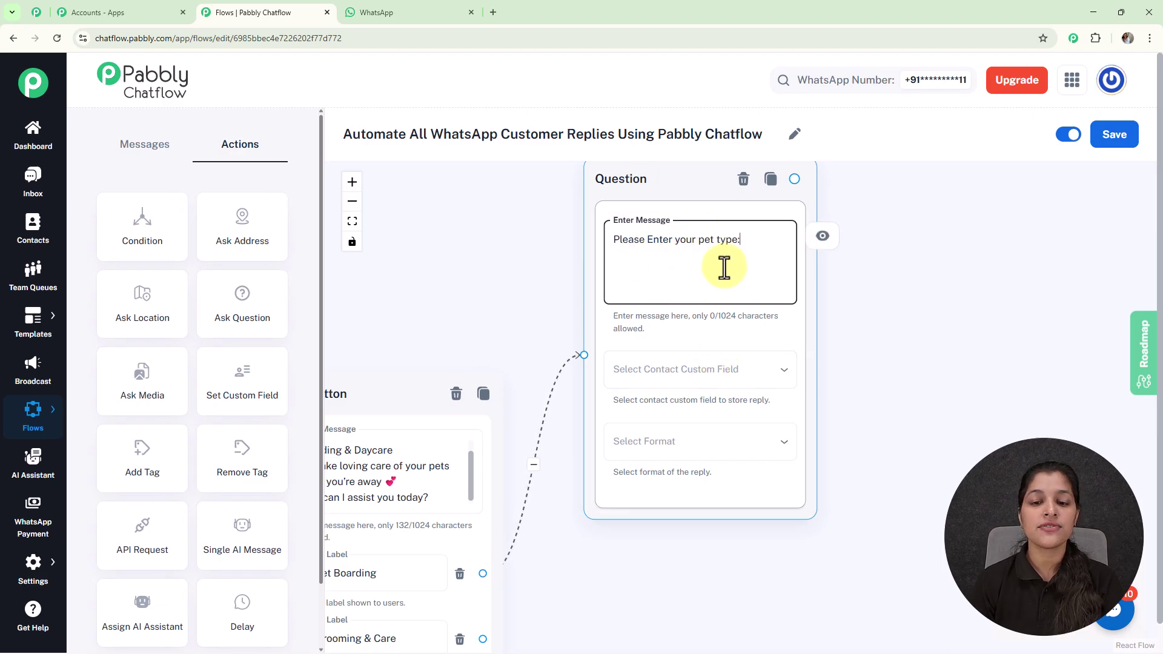
- Look through the contact custom fields available for storing the pet type reply
{"action": "left_click", "coordinate": [726, 371]}
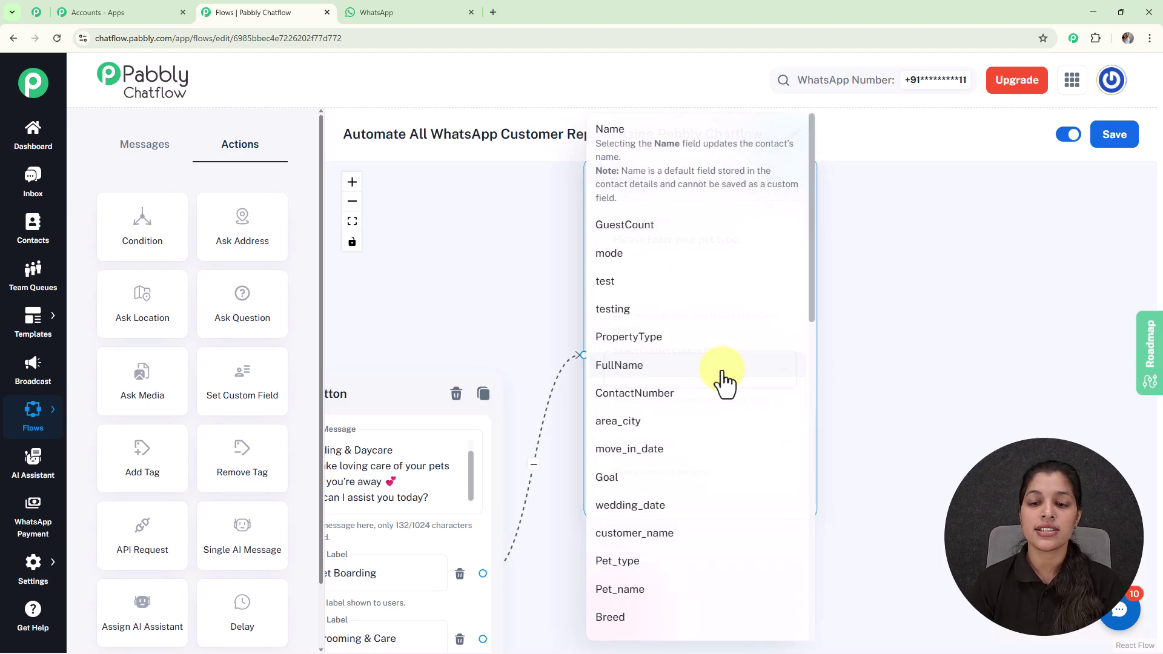
{"action": "scroll", "coordinate": [722, 364], "scroll_direction": "down", "scroll_amount": 9}
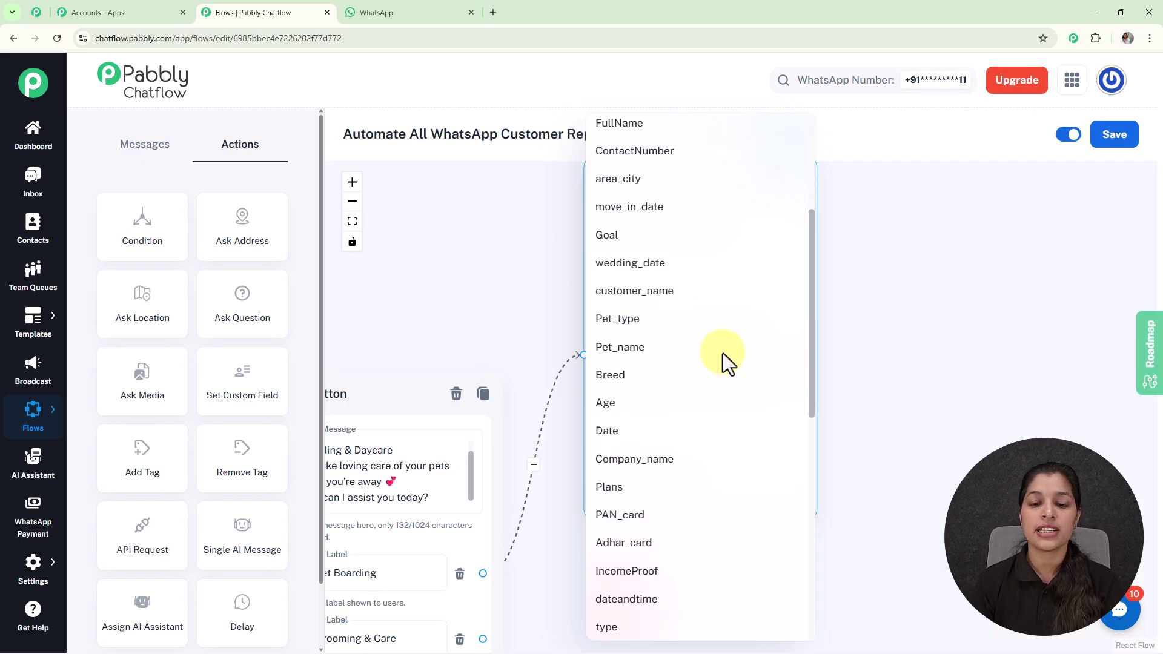
{"action": "scroll", "coordinate": [726, 365], "scroll_direction": "down", "scroll_amount": 3}
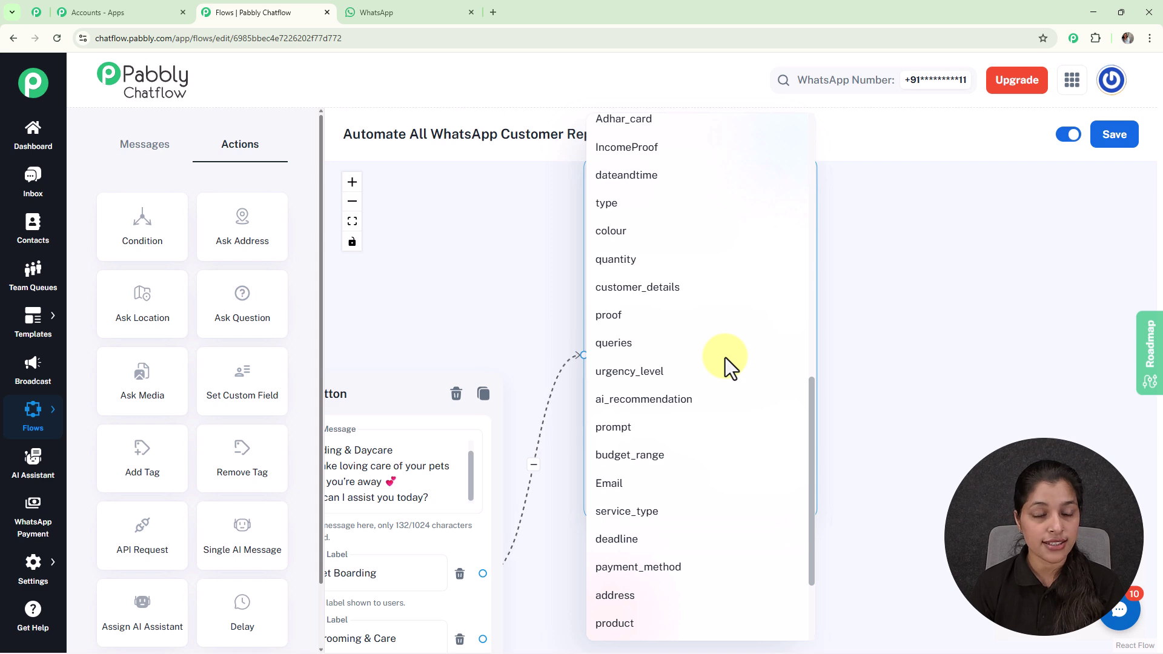
- Open the Contact Custom Fields settings, review the existing fields, and add a blank field row at the end
{"action": "left_click", "coordinate": [28, 573]}
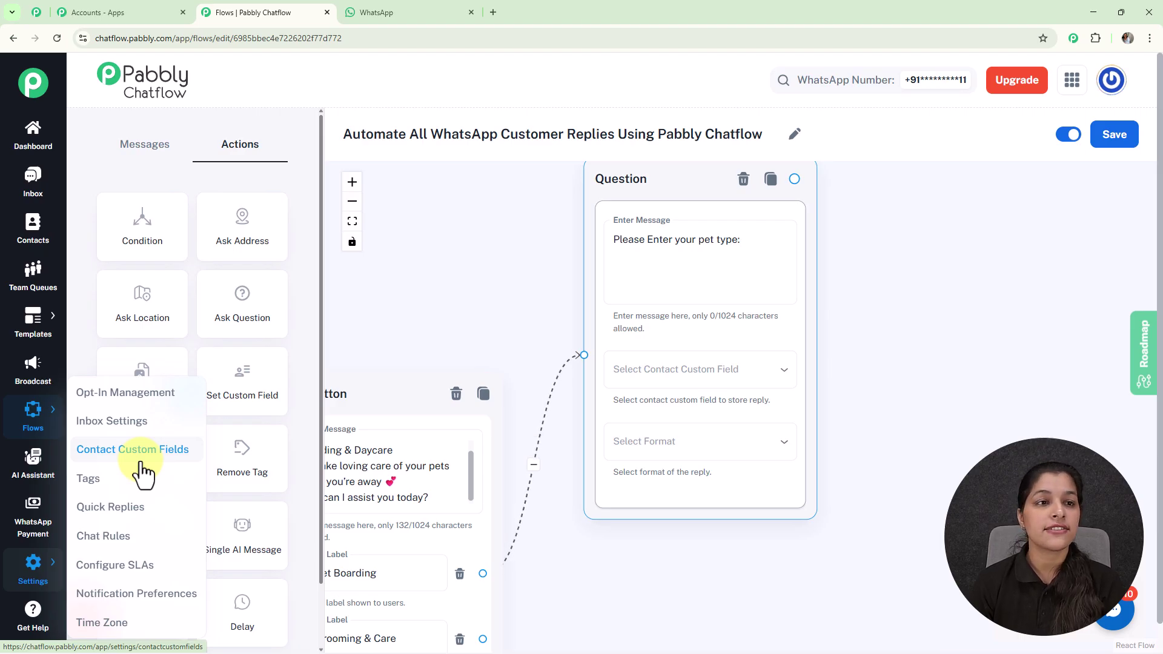
{"action": "left_click", "coordinate": [37, 9]}
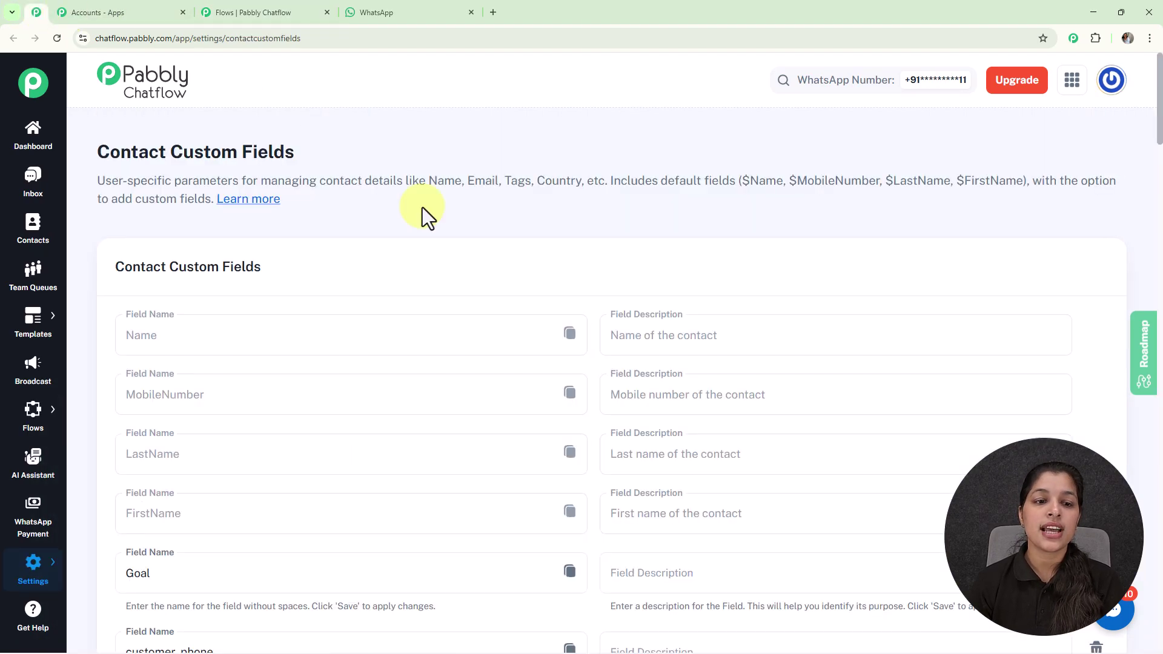
{"action": "scroll", "coordinate": [510, 303], "scroll_direction": "down", "scroll_amount": 20}
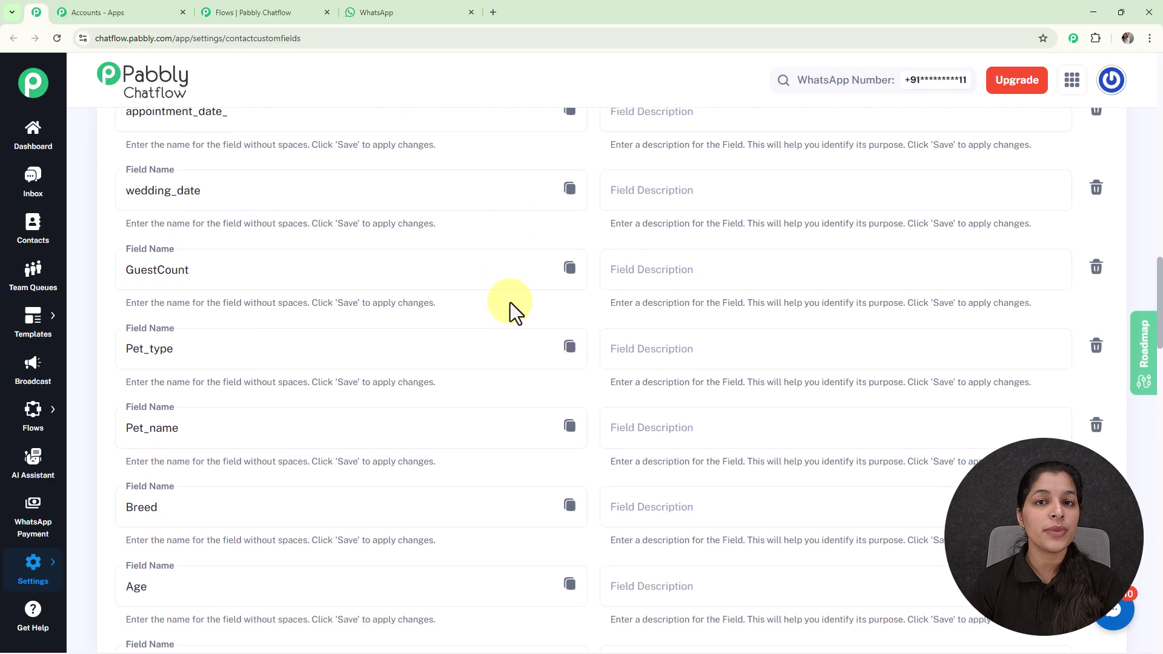
{"action": "scroll", "coordinate": [510, 303], "scroll_direction": "down", "scroll_amount": 20}
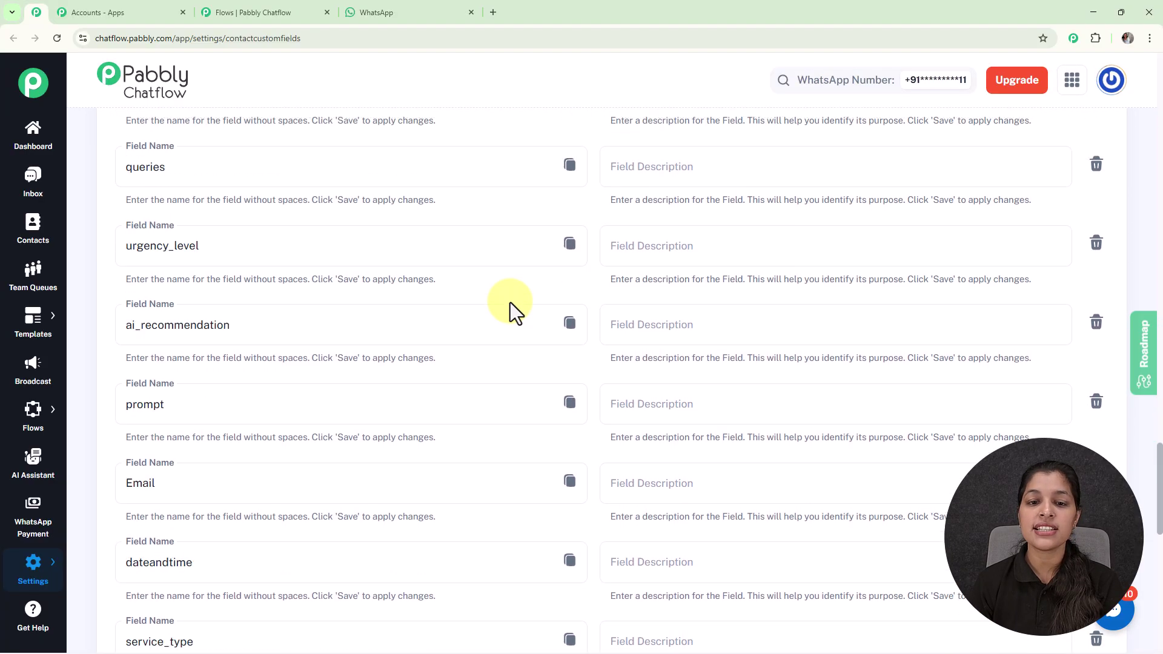
{"action": "scroll", "coordinate": [510, 303], "scroll_direction": "down", "scroll_amount": 6}
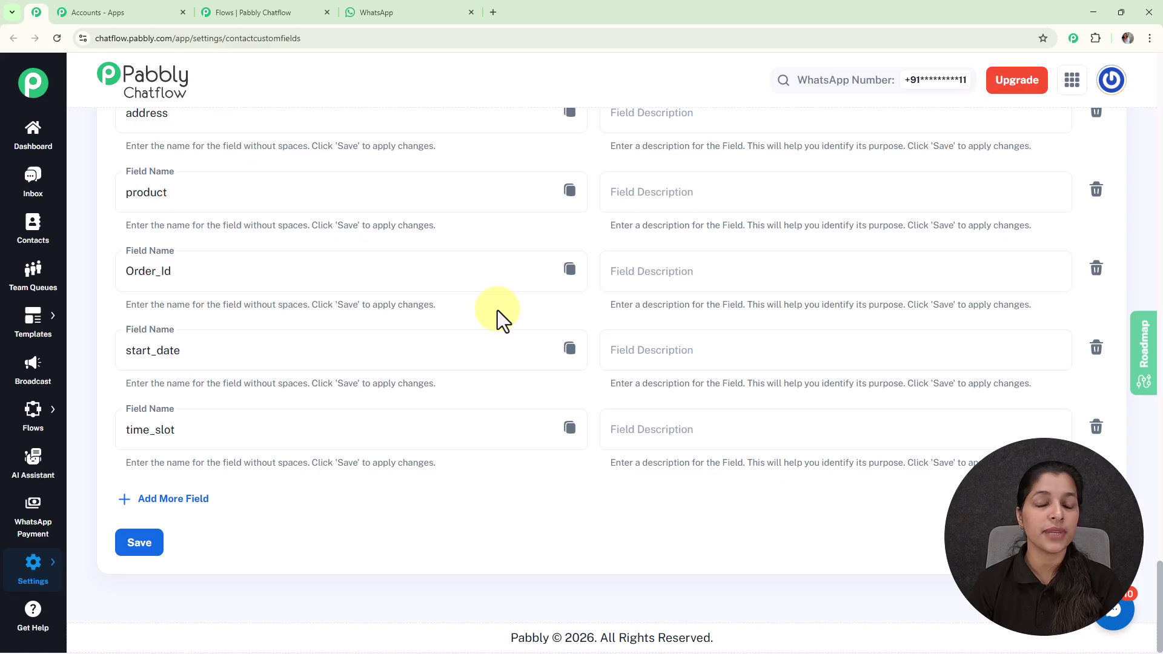
{"action": "left_click", "coordinate": [194, 501]}
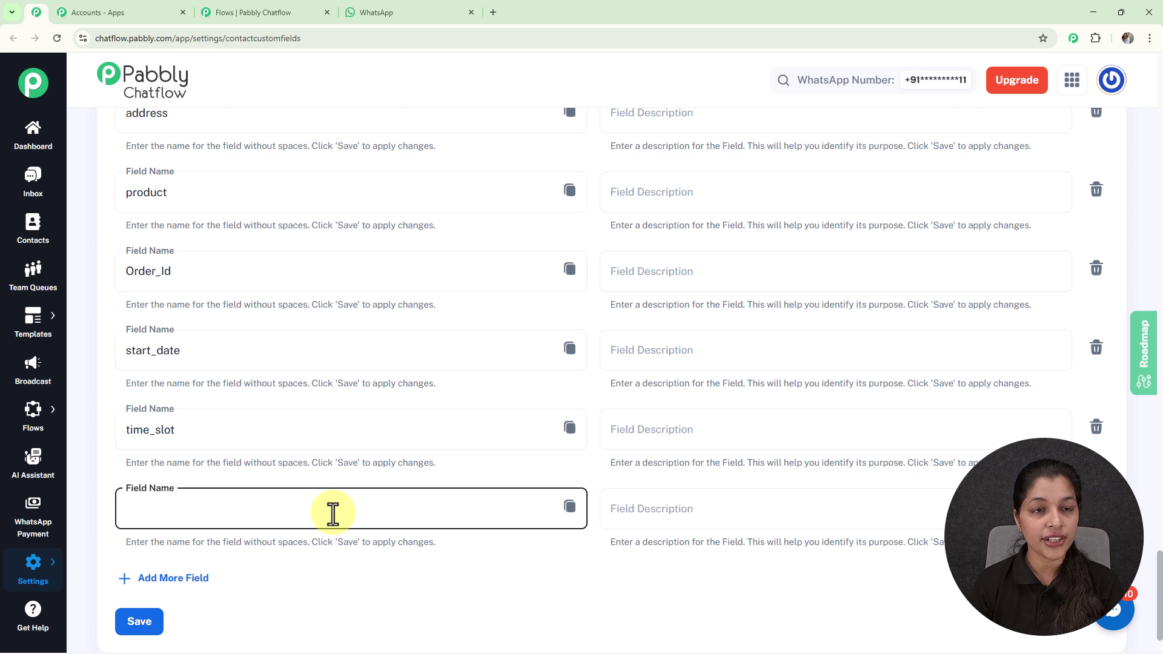
- Back in the flow, store the pet type reply in the Pet_type custom field and set its format to Any
{"action": "left_click", "coordinate": [252, 2]}
{"action": "left_click", "coordinate": [662, 376]}
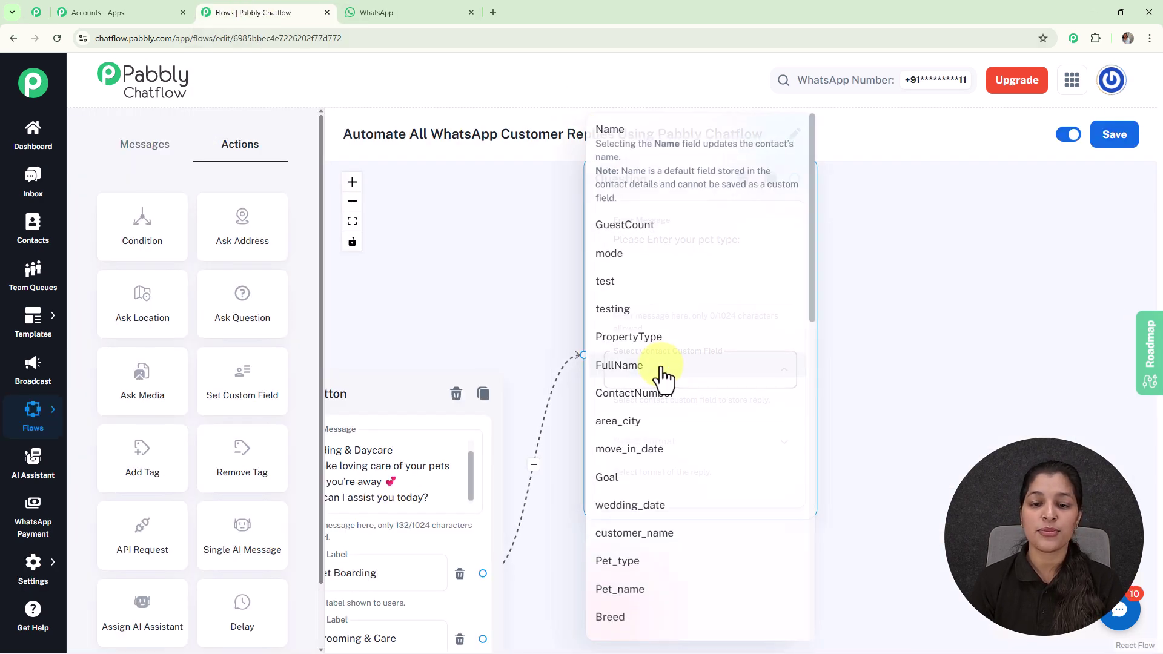
{"action": "scroll", "coordinate": [663, 366], "scroll_direction": "down", "scroll_amount": 2}
{"action": "scroll", "coordinate": [663, 363], "scroll_direction": "down", "scroll_amount": 3}
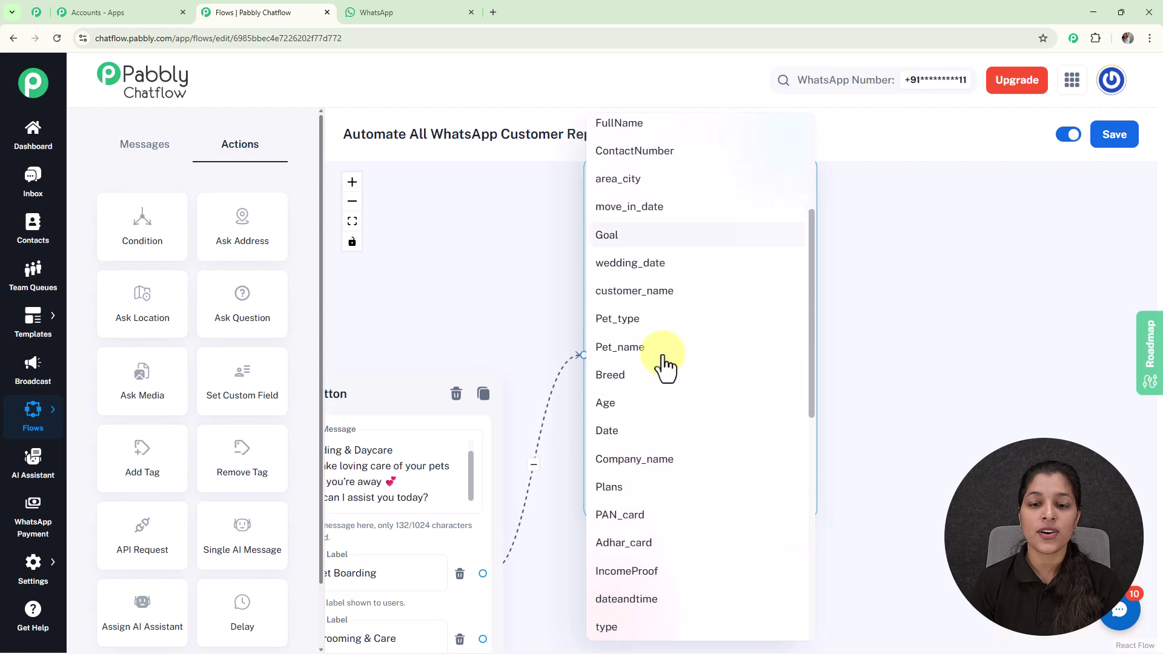
{"action": "left_click", "coordinate": [648, 319]}
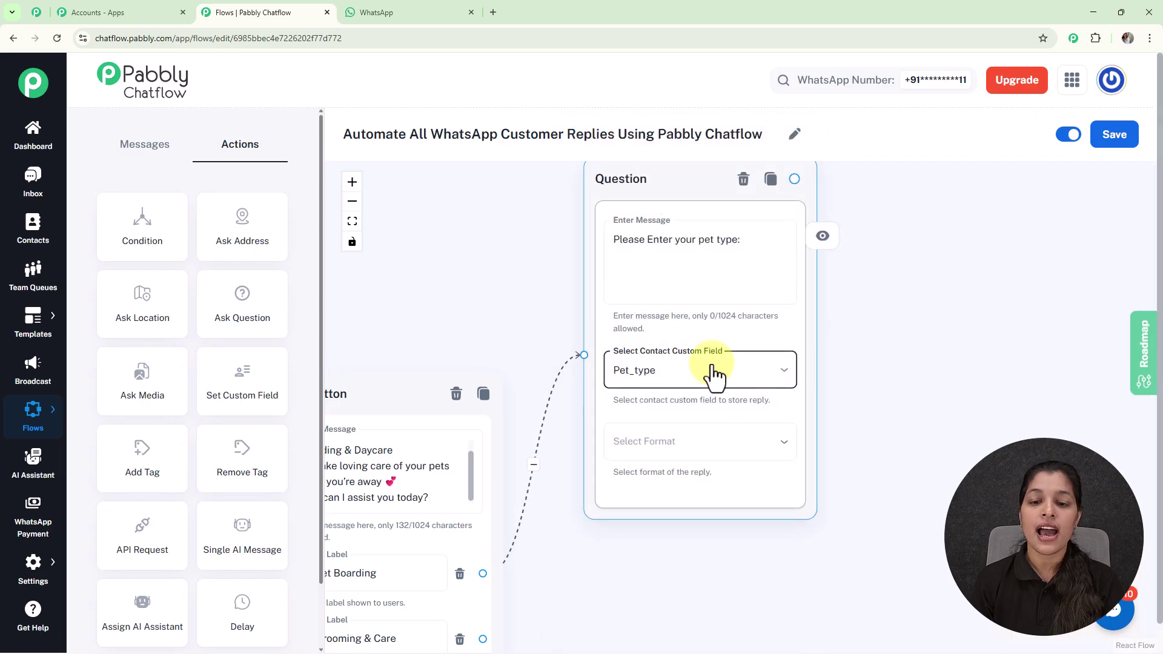
{"action": "left_click", "coordinate": [649, 444]}
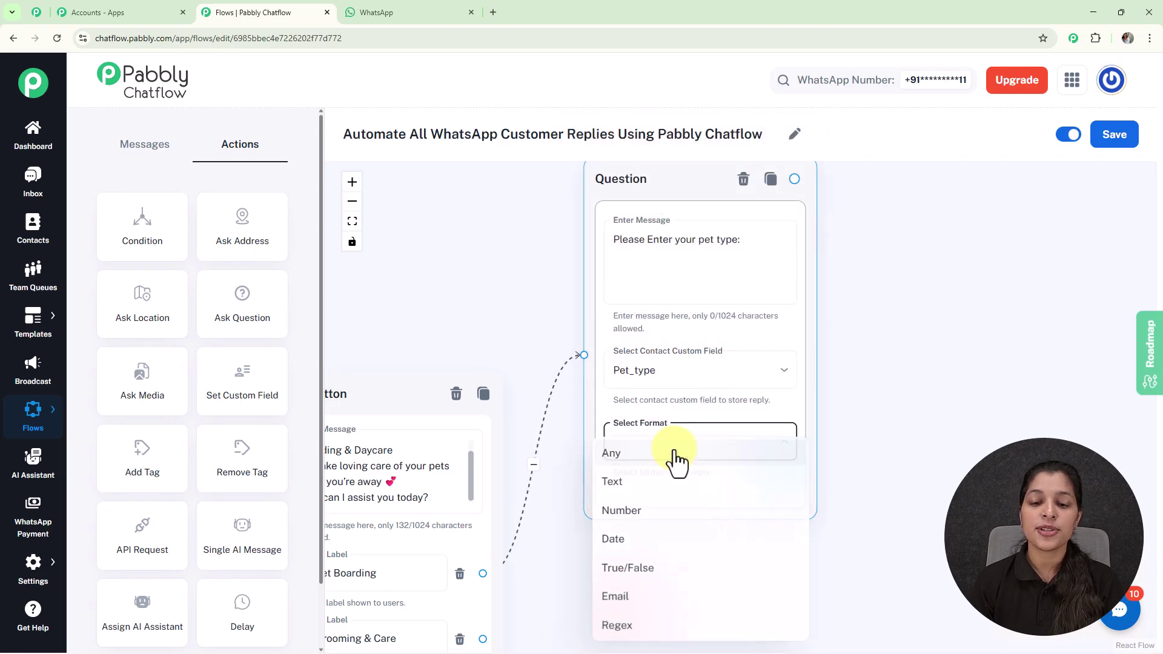
{"action": "left_click", "coordinate": [613, 458]}
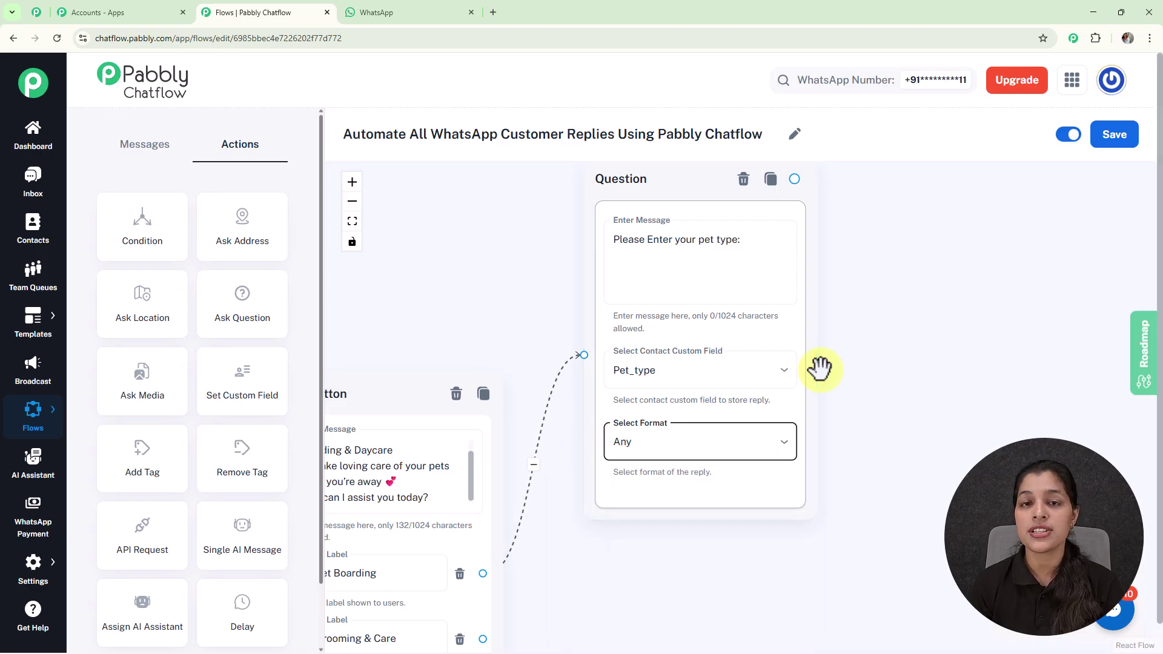
- Examine the chained Question nodes for stay duration, pet name, breed and age, including their custom fields and formats
{"action": "scroll", "coordinate": [819, 368], "scroll_direction": "down", "scroll_amount": 5}
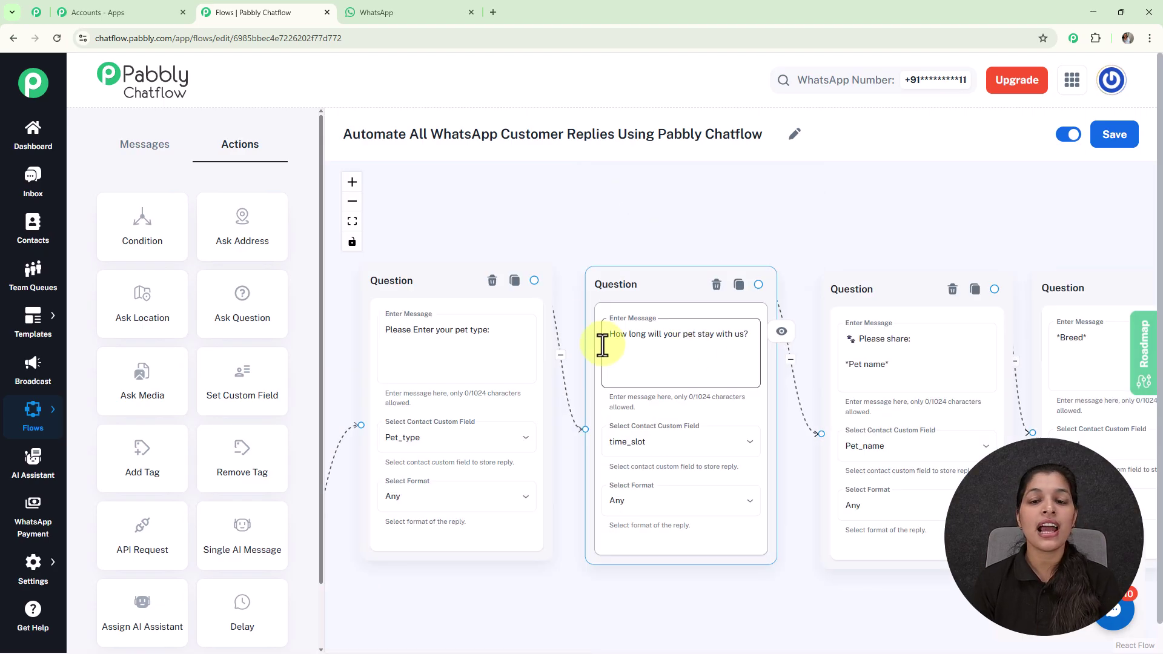
{"action": "left_click", "coordinate": [644, 355]}
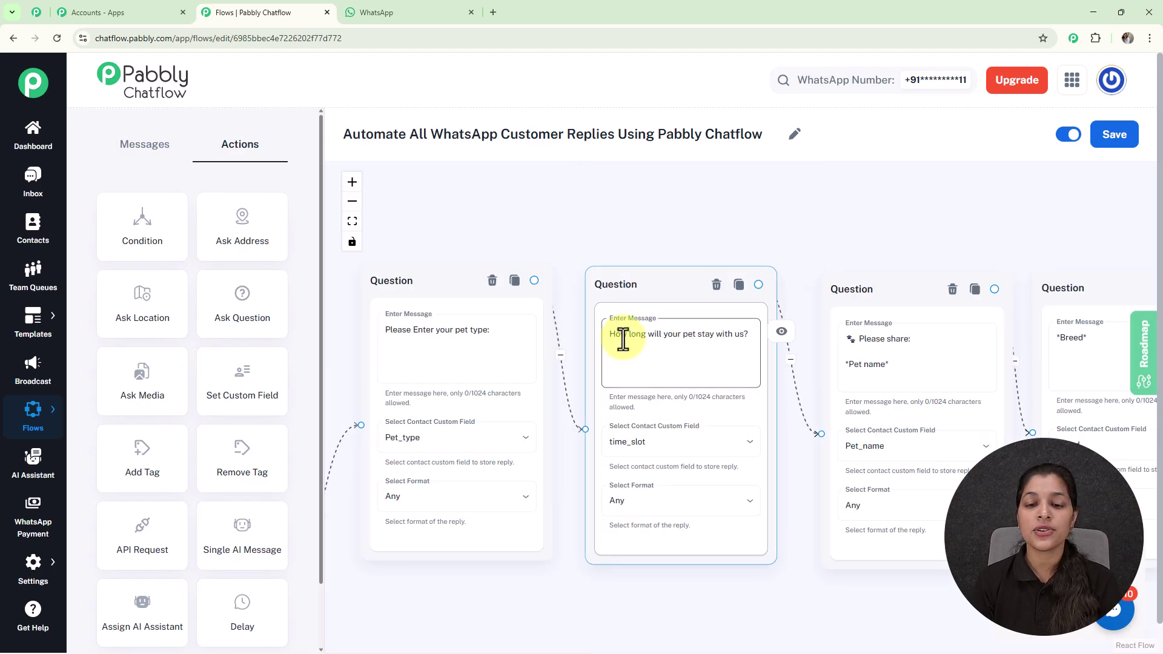
{"action": "left_click", "coordinate": [841, 235]}
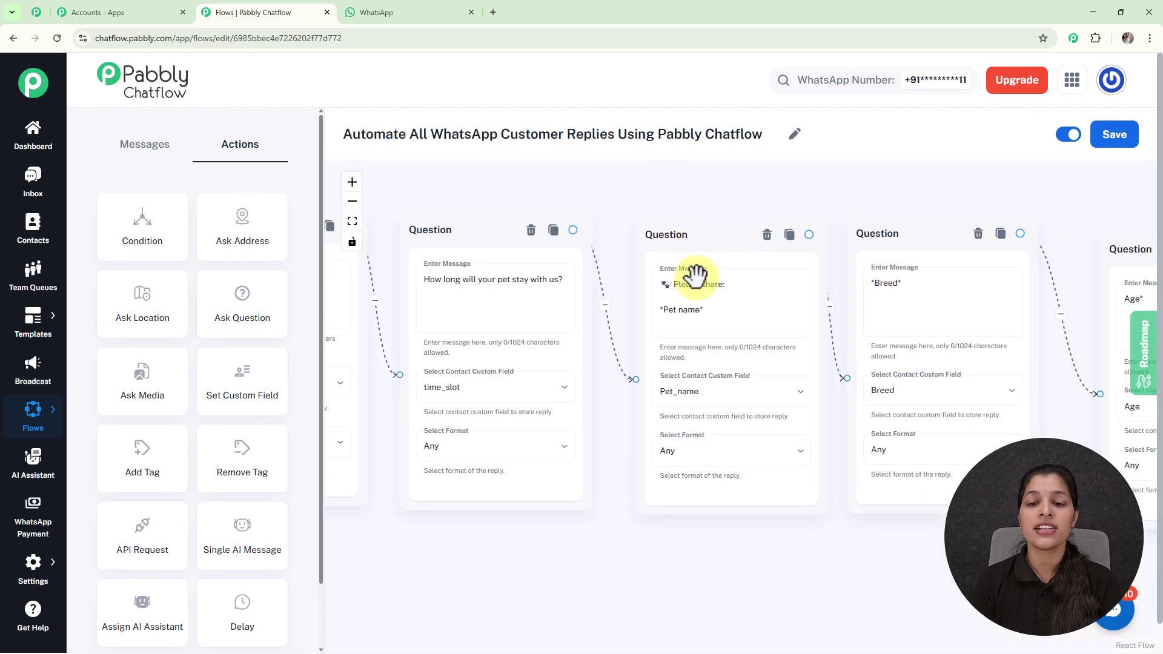
{"action": "left_click", "coordinate": [696, 280]}
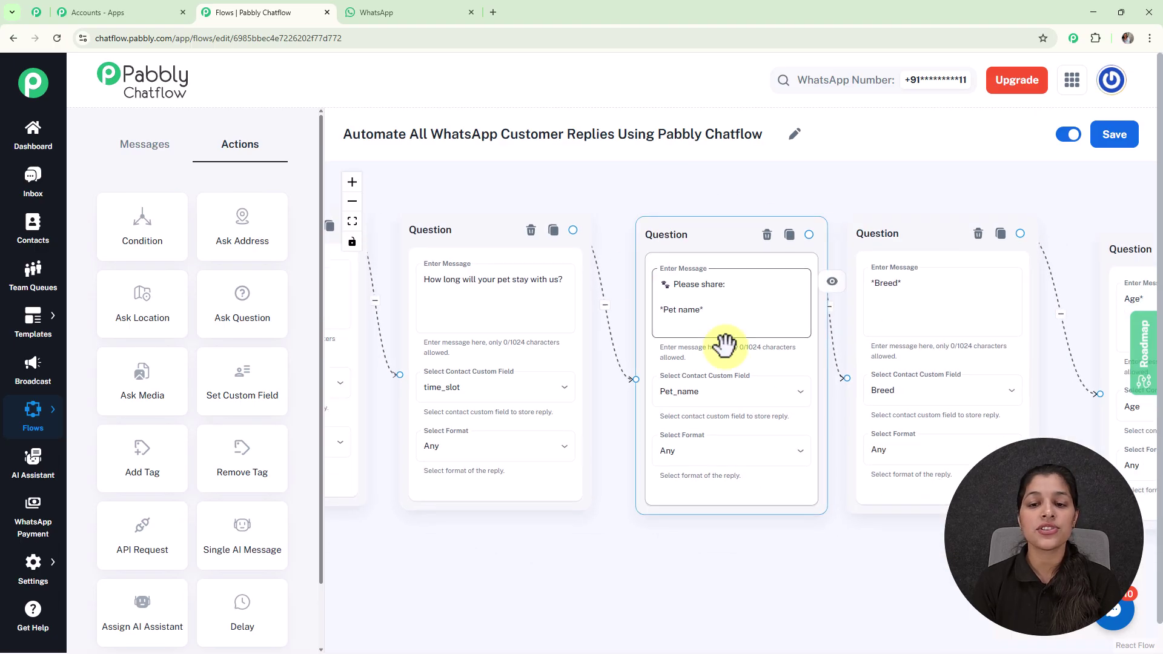
{"action": "left_click_drag", "start_coordinate": [956, 176], "coordinate": [805, 187]}
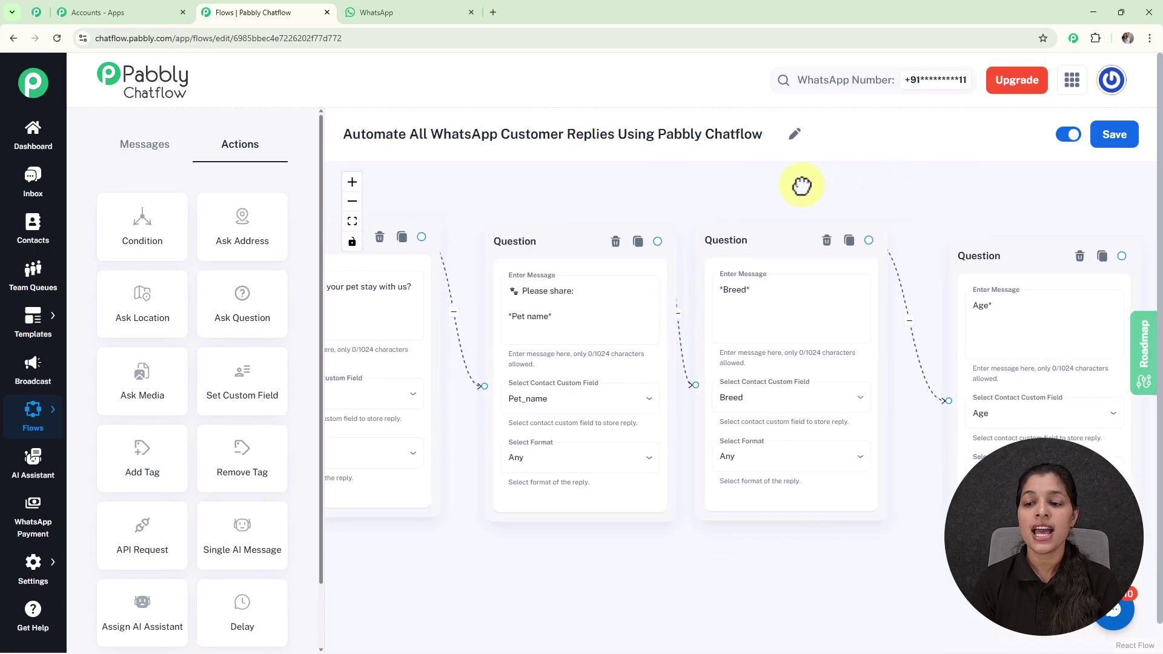
{"action": "scroll", "coordinate": [796, 204], "scroll_direction": "down", "scroll_amount": 1}
{"action": "left_click", "coordinate": [517, 372]}
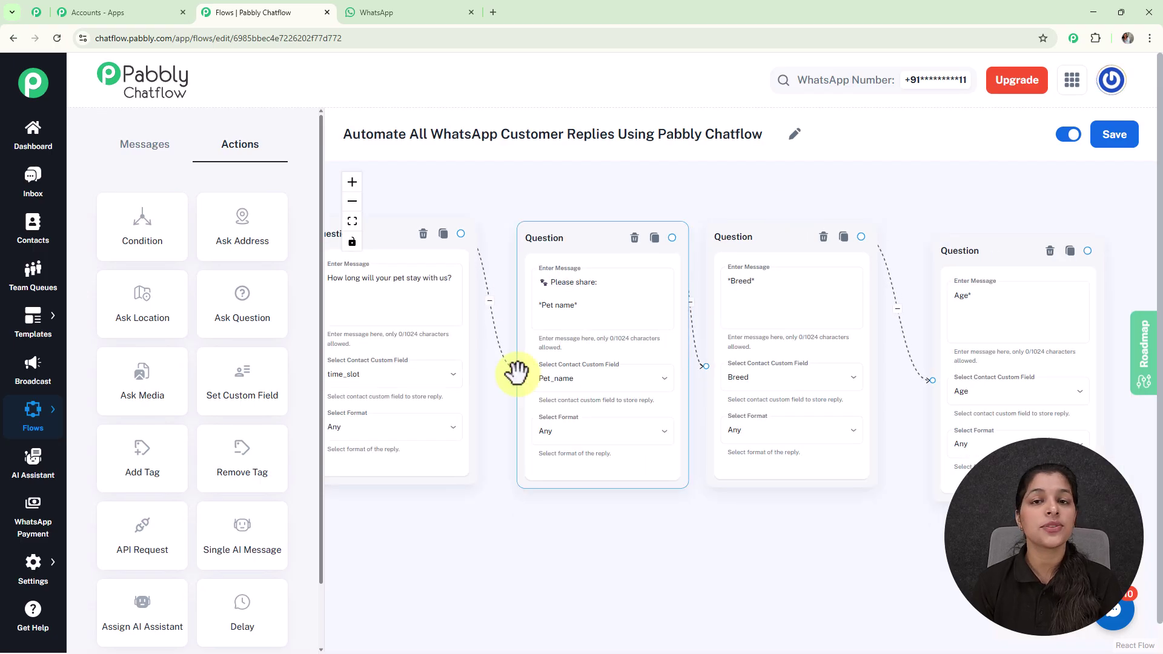
- Connect a Text Button message to the Age question and give it the thank-you text for the received pet boarding request
{"action": "scroll", "coordinate": [645, 203], "scroll_direction": "down", "scroll_amount": 2}
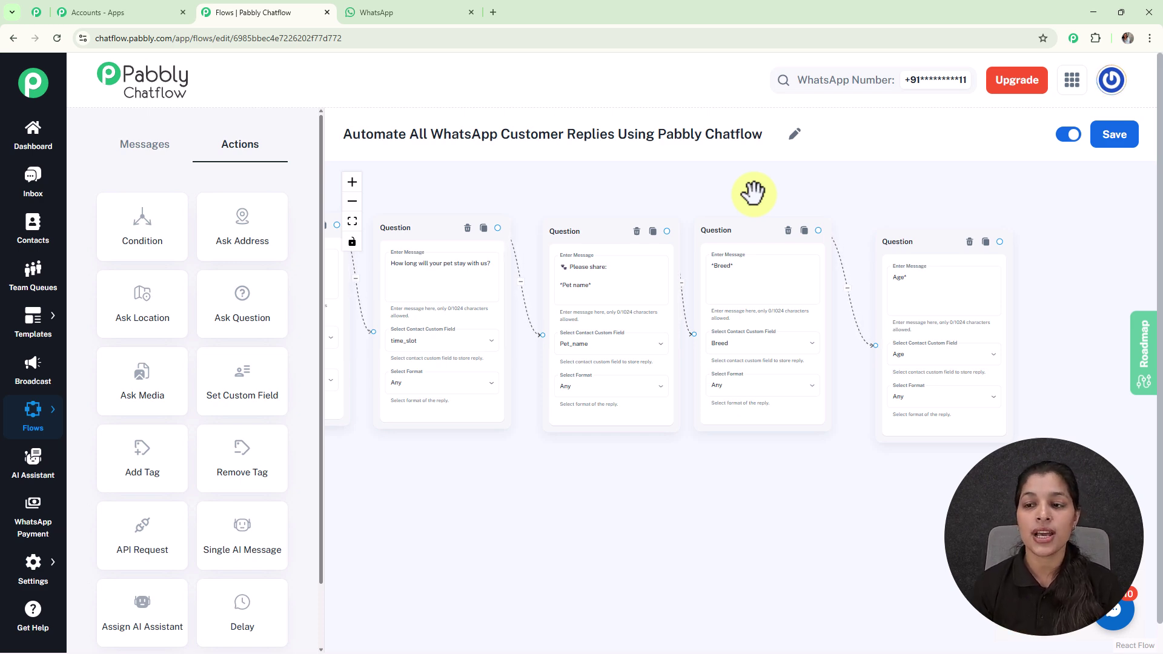
{"action": "left_click_drag", "start_coordinate": [1000, 242], "coordinate": [1081, 328]}
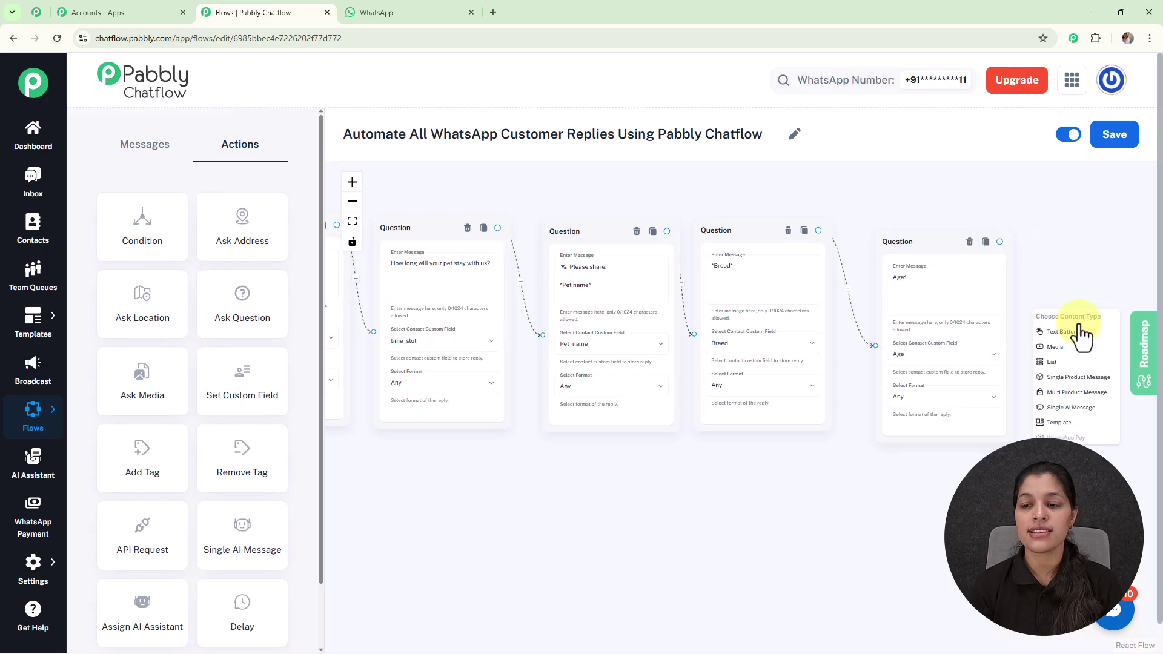
{"action": "left_click", "coordinate": [1063, 332]}
{"action": "left_click_drag", "start_coordinate": [1067, 273], "coordinate": [888, 284]}
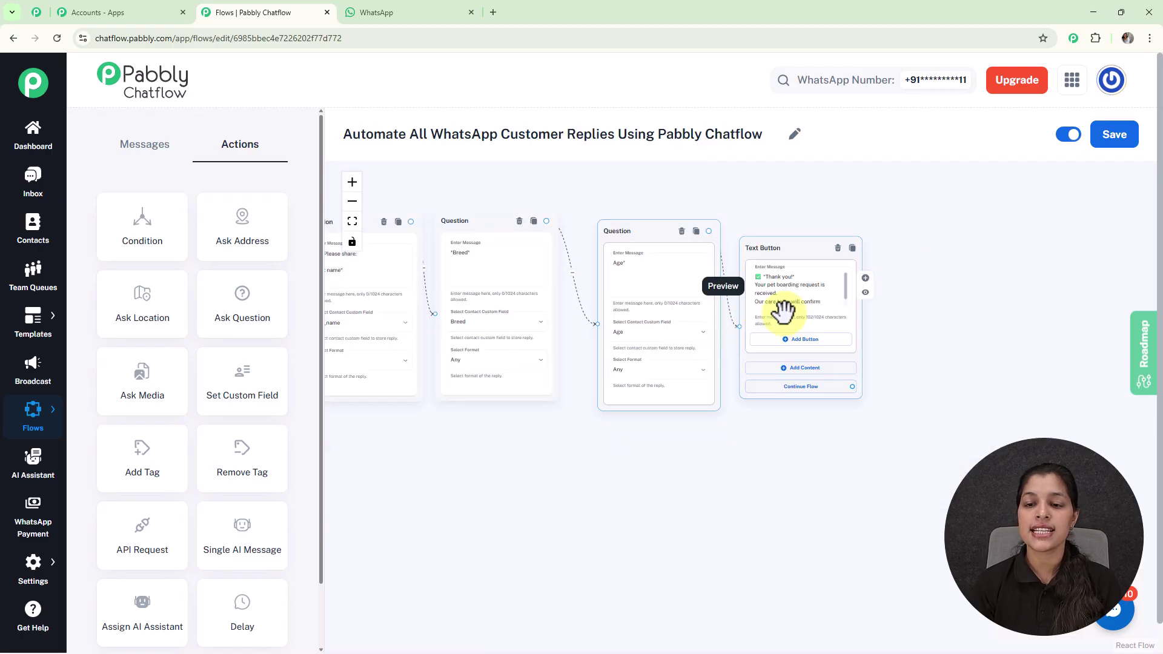
{"action": "scroll", "coordinate": [782, 308], "scroll_direction": "up", "scroll_amount": 3}
{"action": "scroll", "coordinate": [826, 264], "scroll_direction": "down", "scroll_amount": 5}
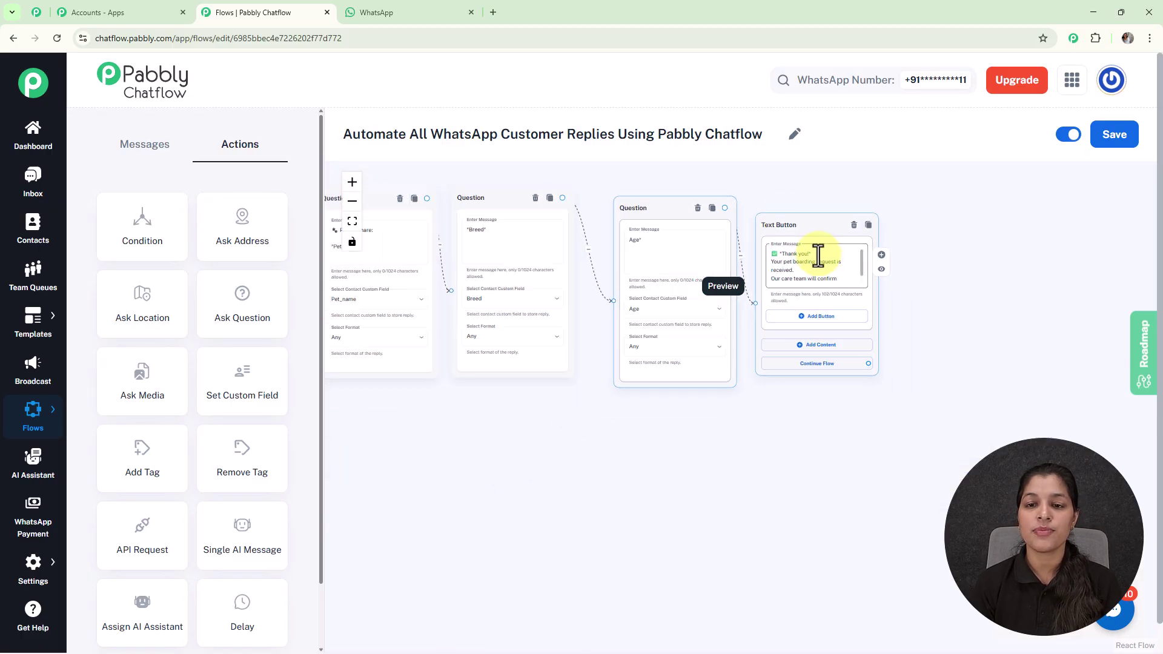
- Connect the Grooming & Care button of the welcome message to a new List message below the question nodes
{"action": "scroll", "coordinate": [774, 351], "scroll_direction": "left", "scroll_amount": 15}
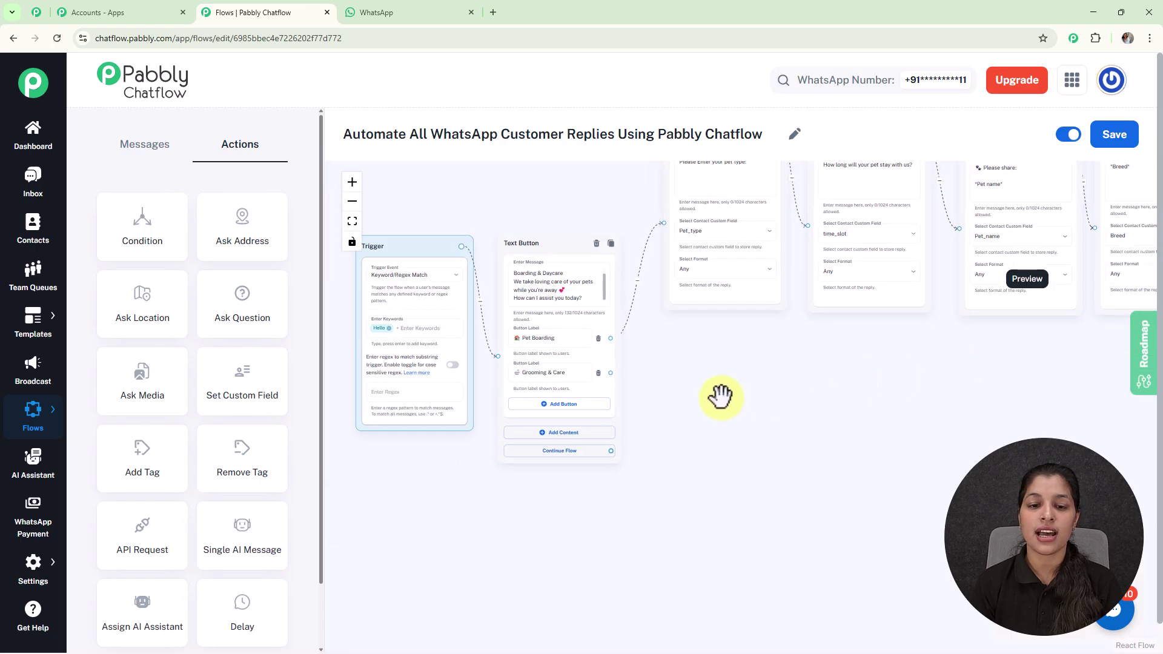
{"action": "left_click_drag", "start_coordinate": [730, 384], "coordinate": [643, 262]}
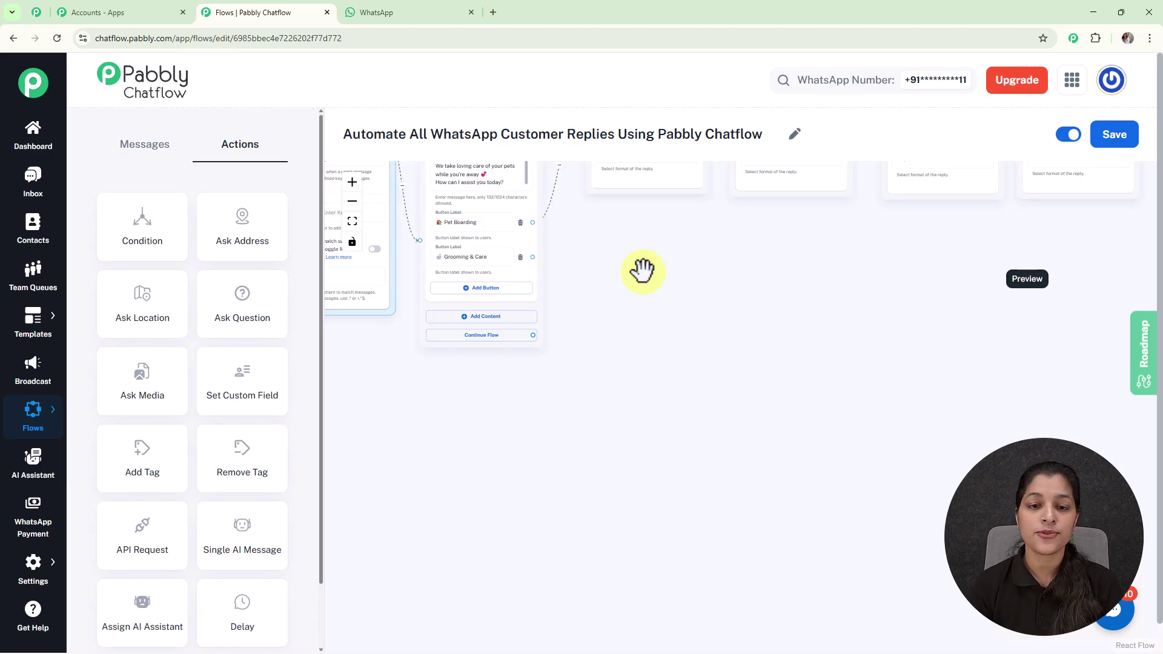
{"action": "left_click_drag", "start_coordinate": [532, 257], "coordinate": [624, 243]}
{"action": "left_click", "coordinate": [662, 315]}
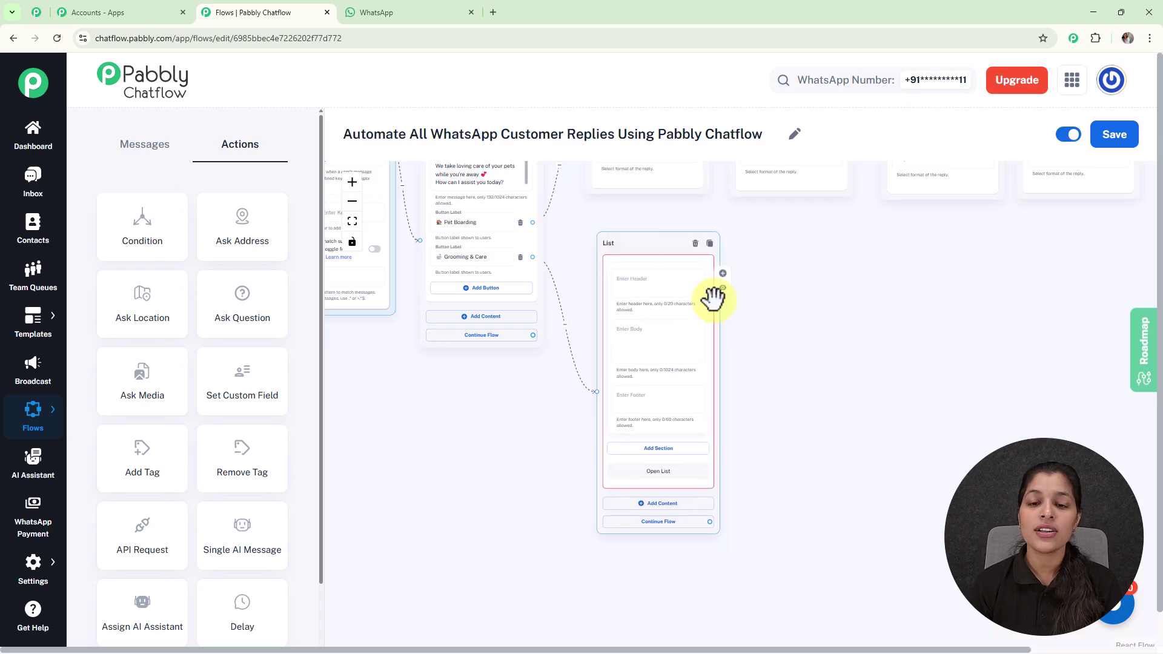
- Set the List body to "🛁 Keep your pet clean, healthy, and comfortable. Please select a grooming service:"
{"action": "scroll", "coordinate": [655, 330], "scroll_direction": "up", "scroll_amount": 3}
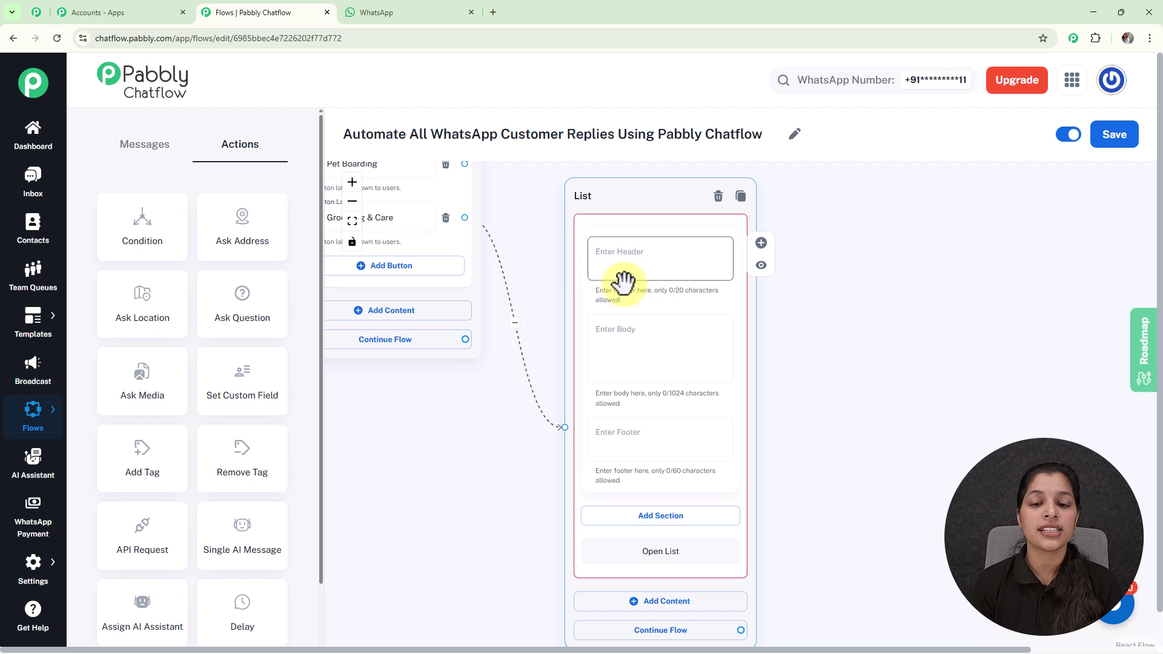
{"action": "left_click", "coordinate": [688, 361]}
{"action": "type", "text": "🛁 Keep your pet clean, healthy, and comfortable. Please select a grooming service:"}
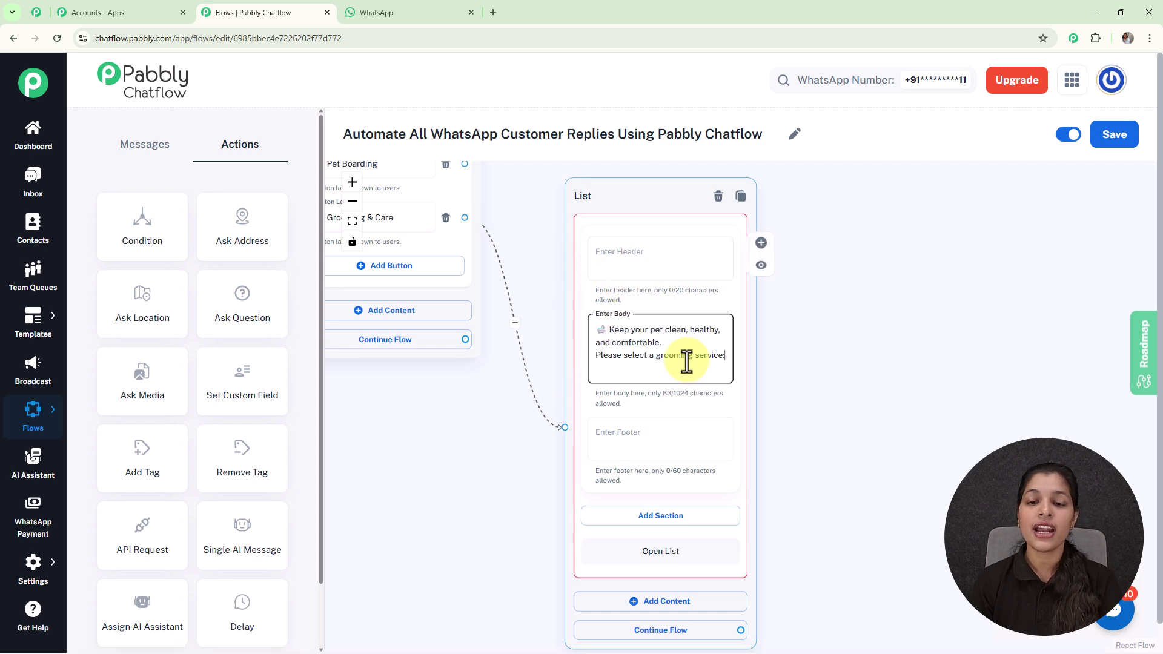
{"action": "scroll", "coordinate": [687, 361], "scroll_direction": "up", "scroll_amount": 2}
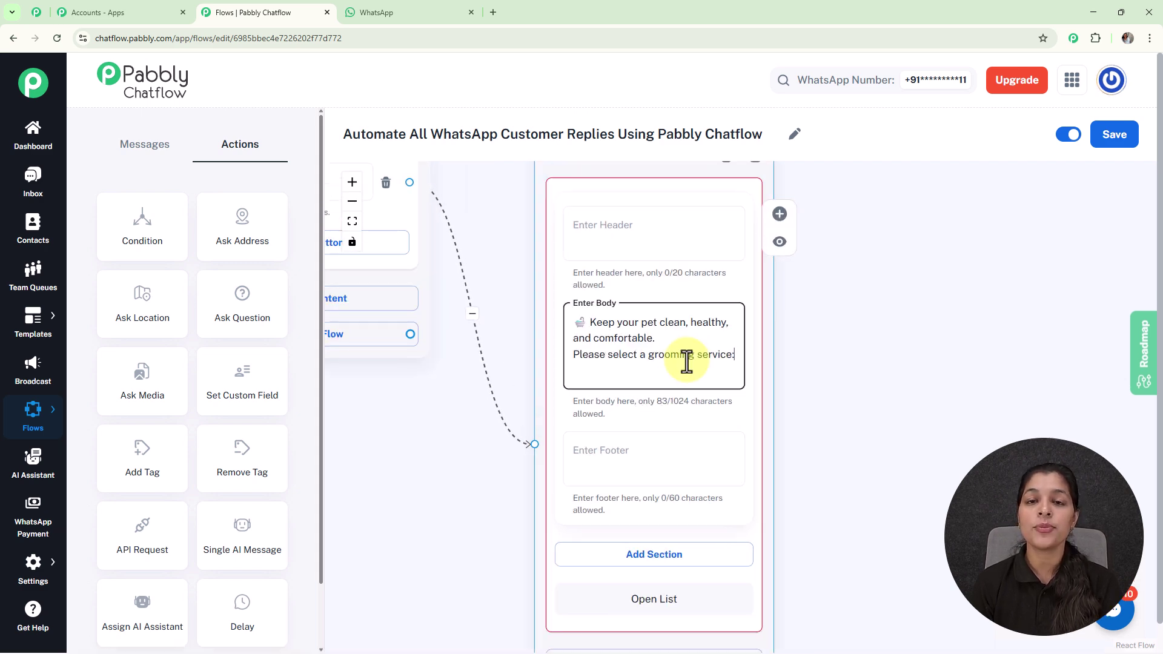
{"action": "scroll", "coordinate": [687, 362], "scroll_direction": "down", "scroll_amount": 2}
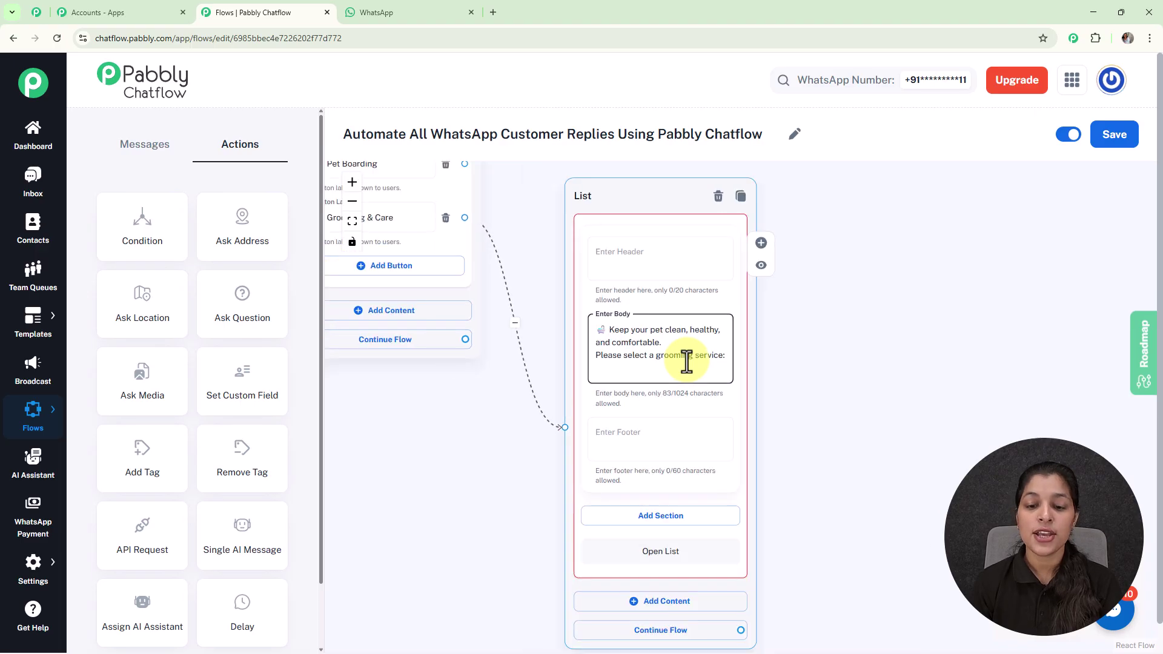
- Add a section titled Services to the grooming List message and insert an empty item in it
{"action": "left_click", "coordinate": [817, 452]}
{"action": "left_click_drag", "start_coordinate": [818, 453], "coordinate": [820, 314]}
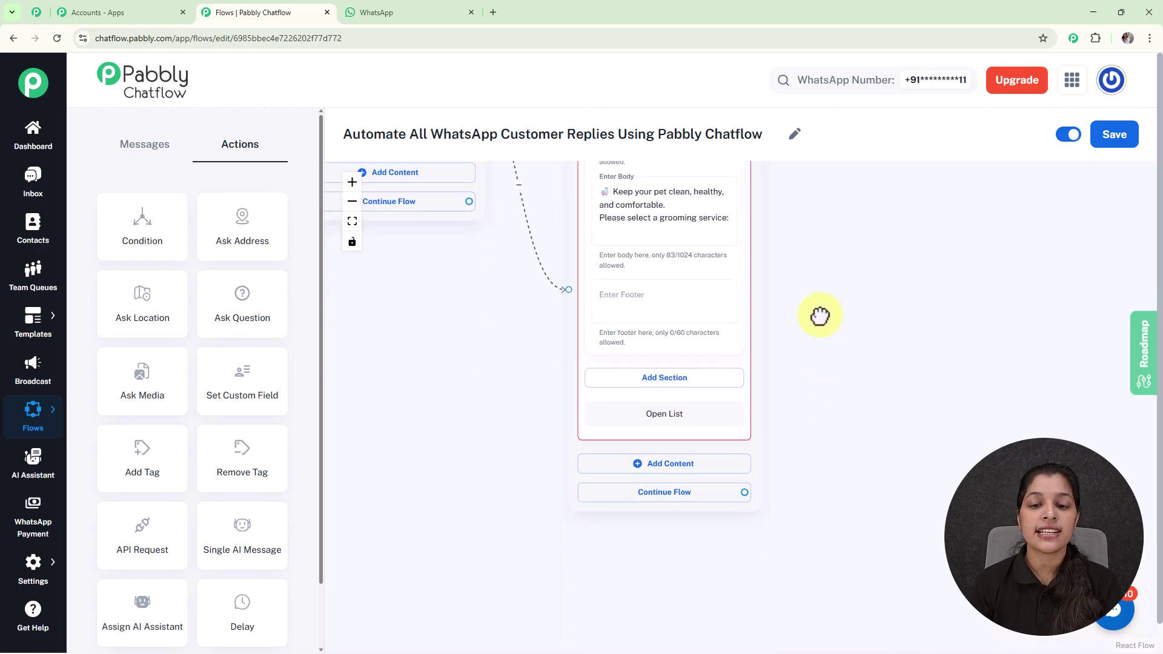
{"action": "left_click", "coordinate": [650, 381]}
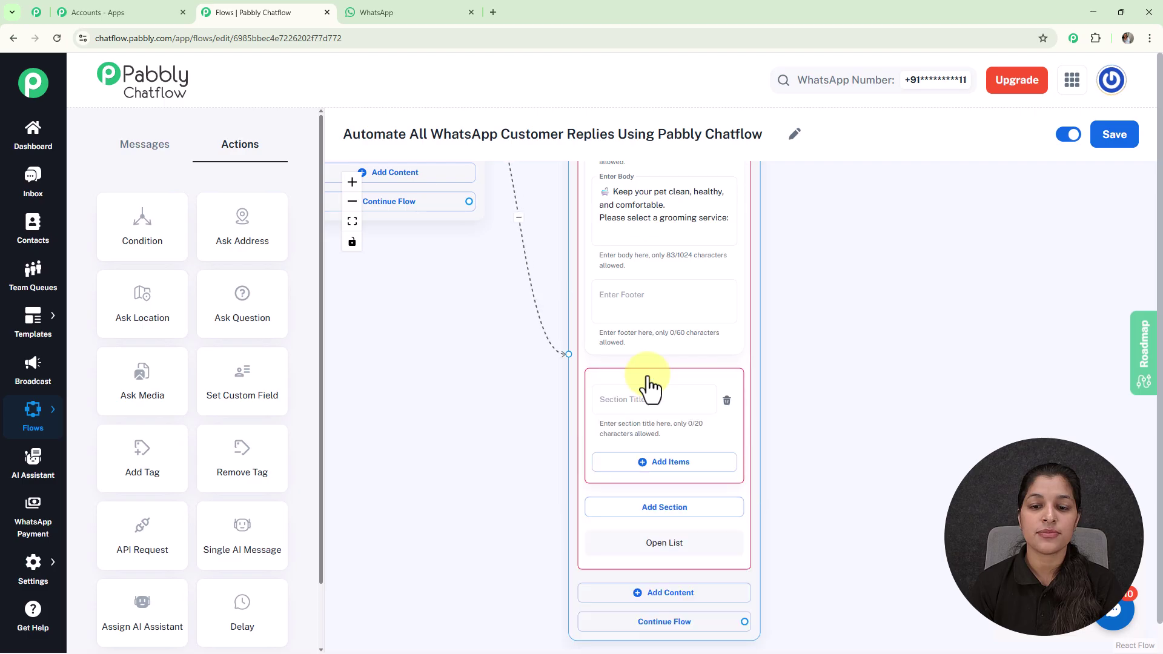
{"action": "left_click", "coordinate": [640, 401]}
{"action": "type", "text": "Services"}
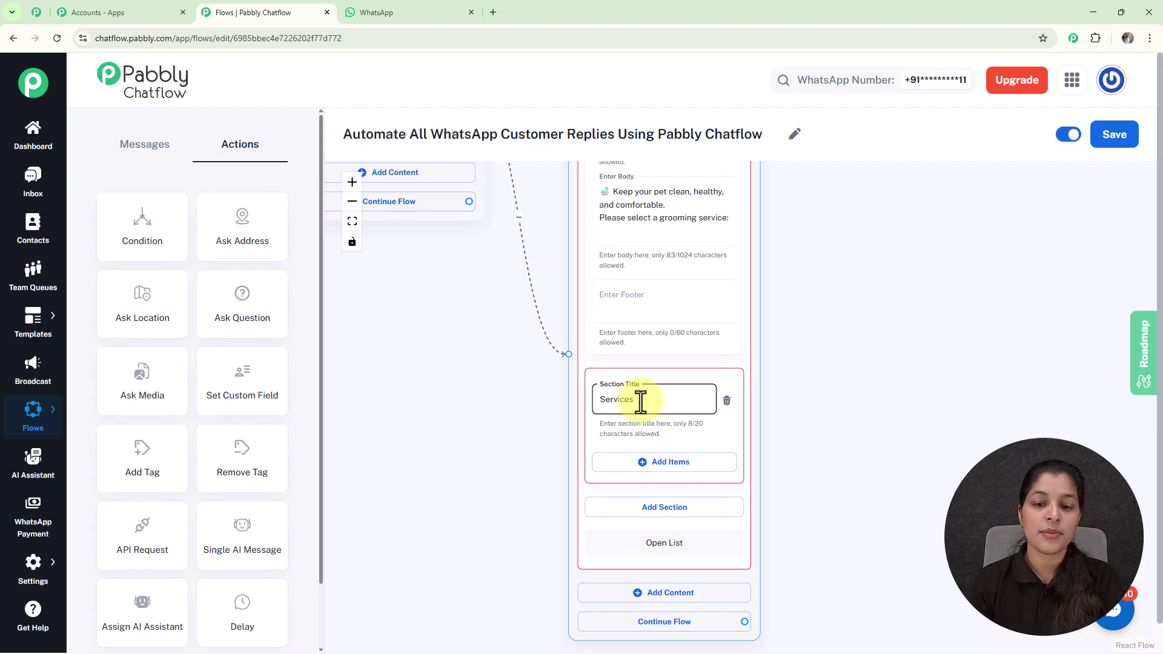
{"action": "left_click", "coordinate": [658, 472]}
{"action": "left_click_drag", "start_coordinate": [791, 423], "coordinate": [761, 280]}
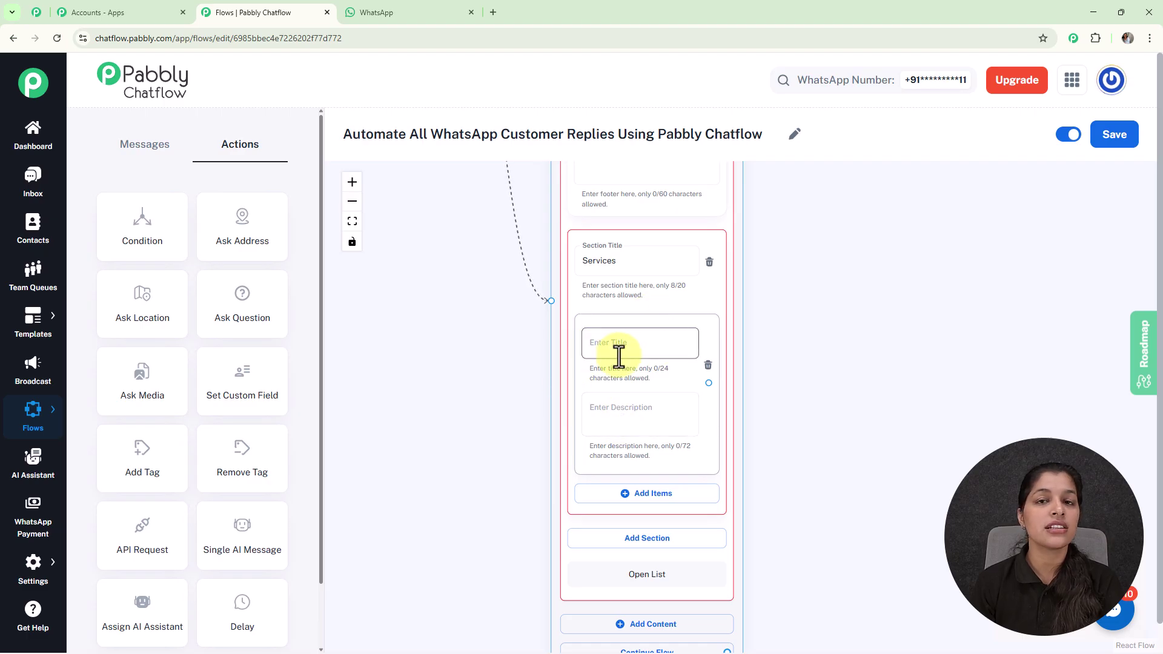
- Title the first item of the Services section "Bath & Dry" and add two more items titled "Hair Trimming" and "Nail Clipping"
{"action": "scroll", "coordinate": [619, 357], "scroll_direction": "up", "scroll_amount": 3}
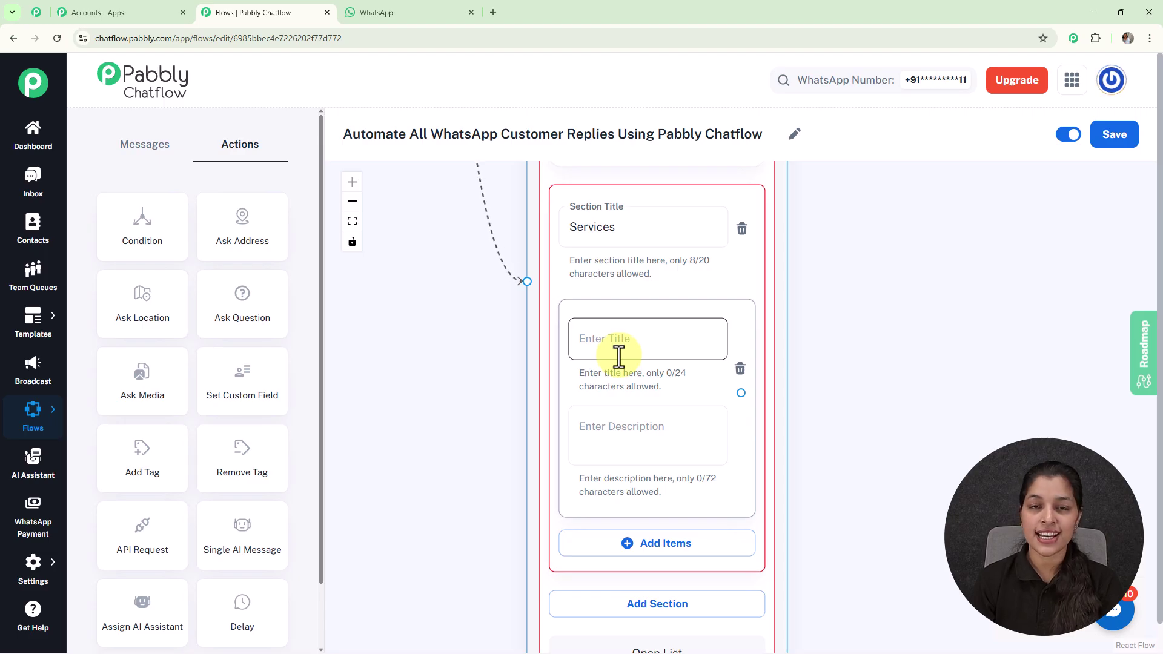
{"action": "left_click", "coordinate": [618, 356]}
{"action": "type", "text": "Bath & Dry"}
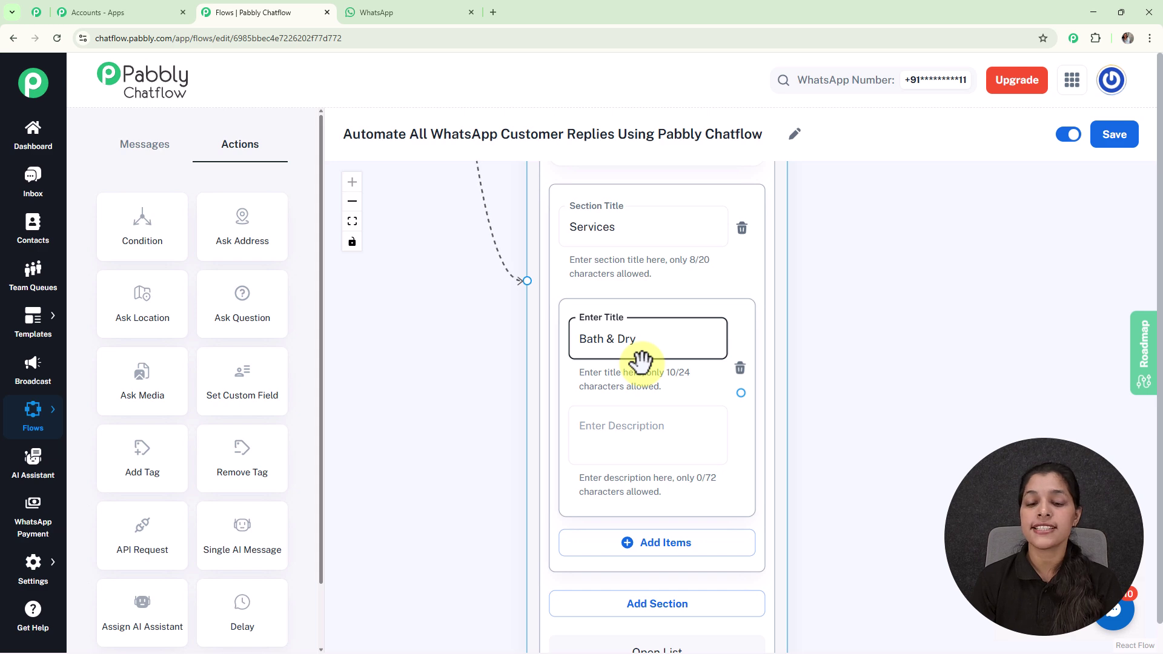
{"action": "scroll", "coordinate": [641, 362], "scroll_direction": "down", "scroll_amount": 3}
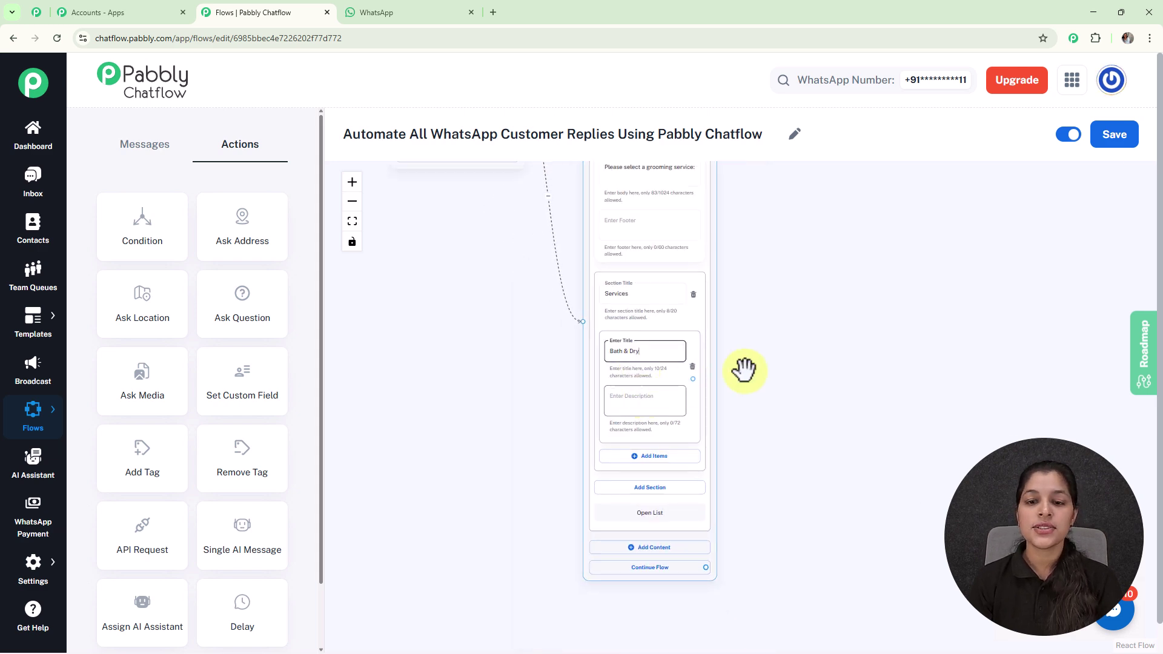
{"action": "scroll", "coordinate": [787, 424], "scroll_direction": "up", "scroll_amount": 3}
{"action": "left_click_drag", "start_coordinate": [825, 470], "coordinate": [765, 233]}
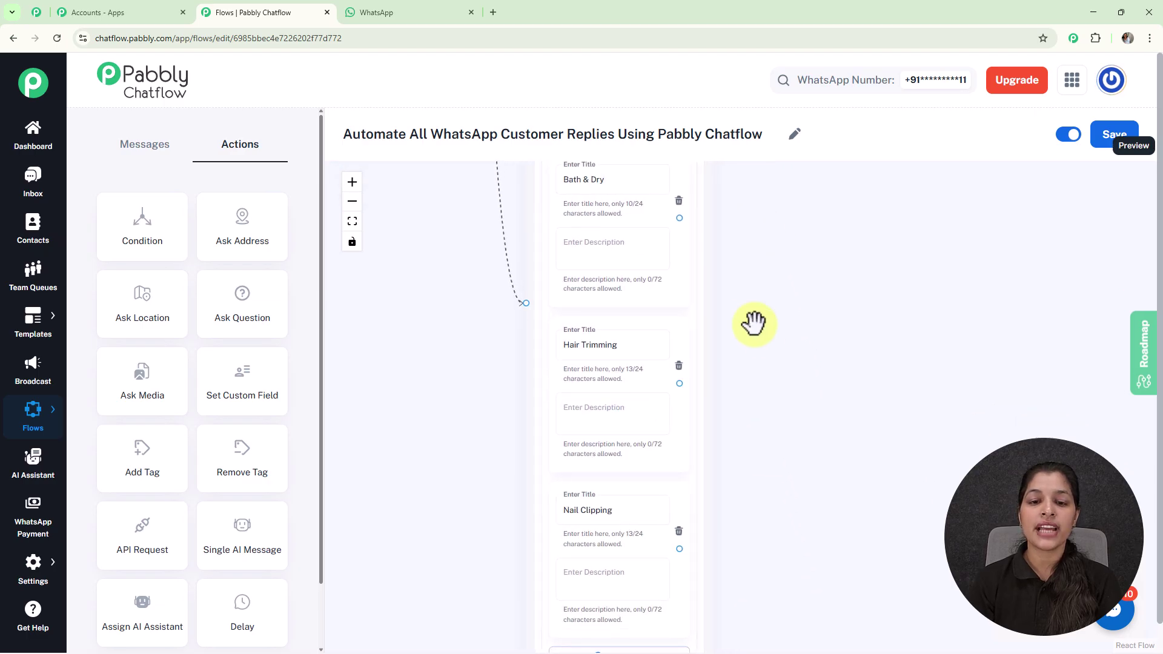
{"action": "left_click", "coordinate": [653, 353]}
{"action": "left_click", "coordinate": [537, 386]}
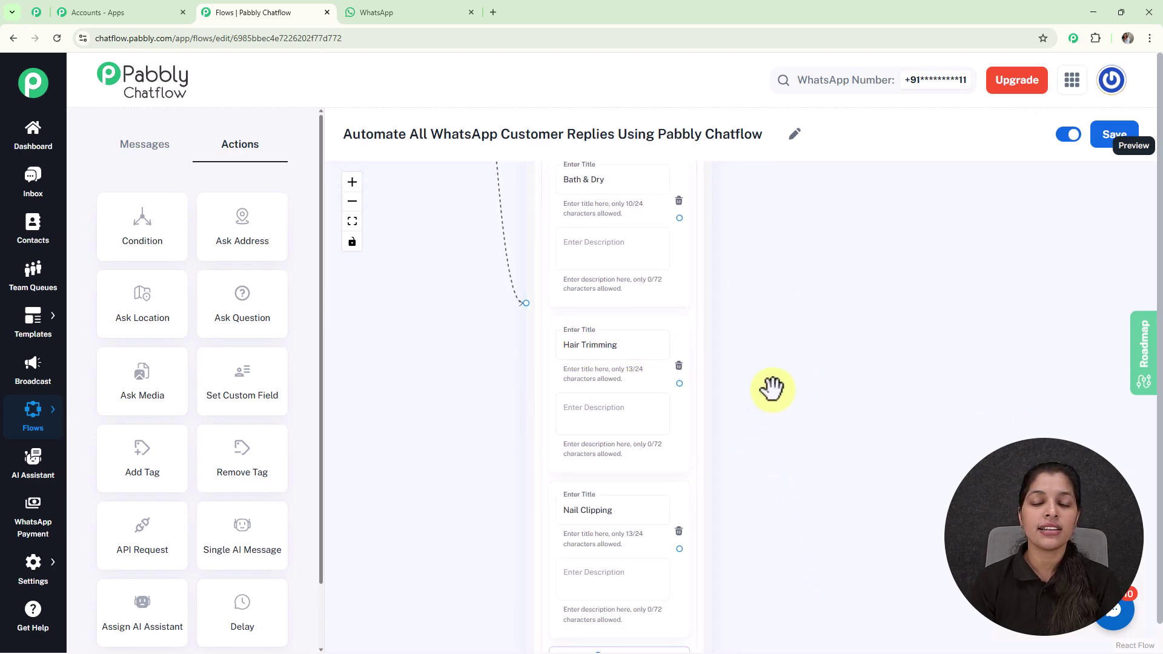
- Add a Set Custom Field action beside the grooming list and connect the Bath & Dry item to it
{"action": "scroll", "coordinate": [773, 388], "scroll_direction": "down", "scroll_amount": 3}
{"action": "left_click_drag", "start_coordinate": [788, 372], "coordinate": [719, 438]}
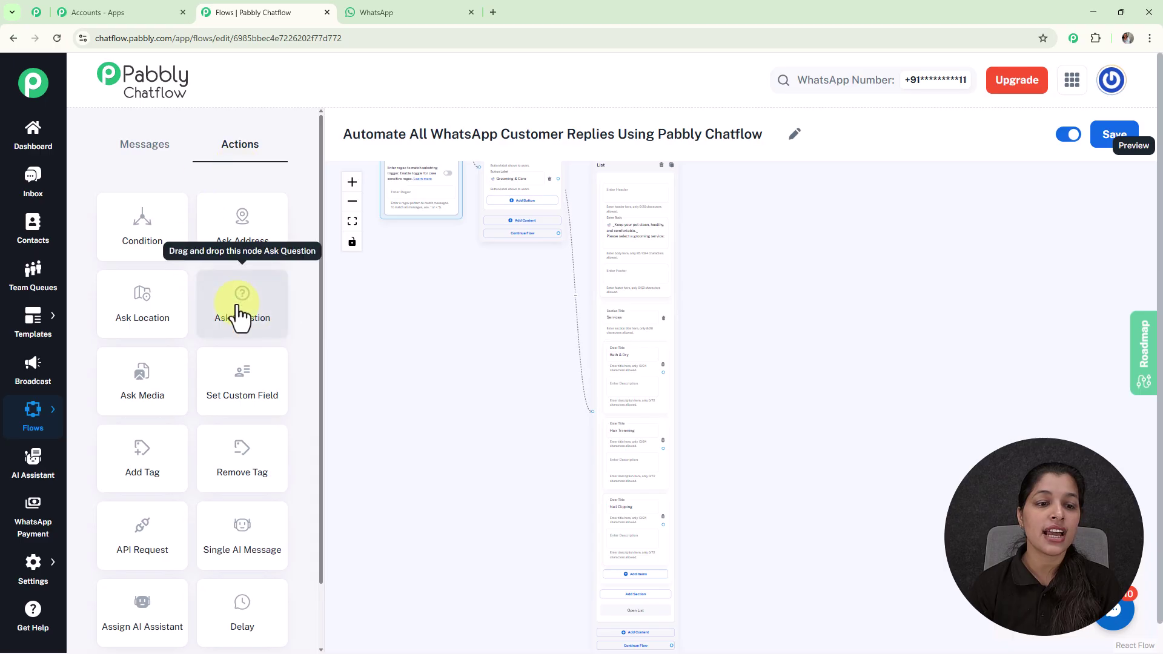
{"action": "left_click_drag", "start_coordinate": [244, 410], "coordinate": [684, 367]}
{"action": "scroll", "coordinate": [684, 367], "scroll_direction": "up", "scroll_amount": 5}
{"action": "left_click_drag", "start_coordinate": [597, 353], "coordinate": [698, 367]}
- Set the Contact Custom Field node to store the value "Bath & Dry" in the service_type field
{"action": "left_click", "coordinate": [746, 315]}
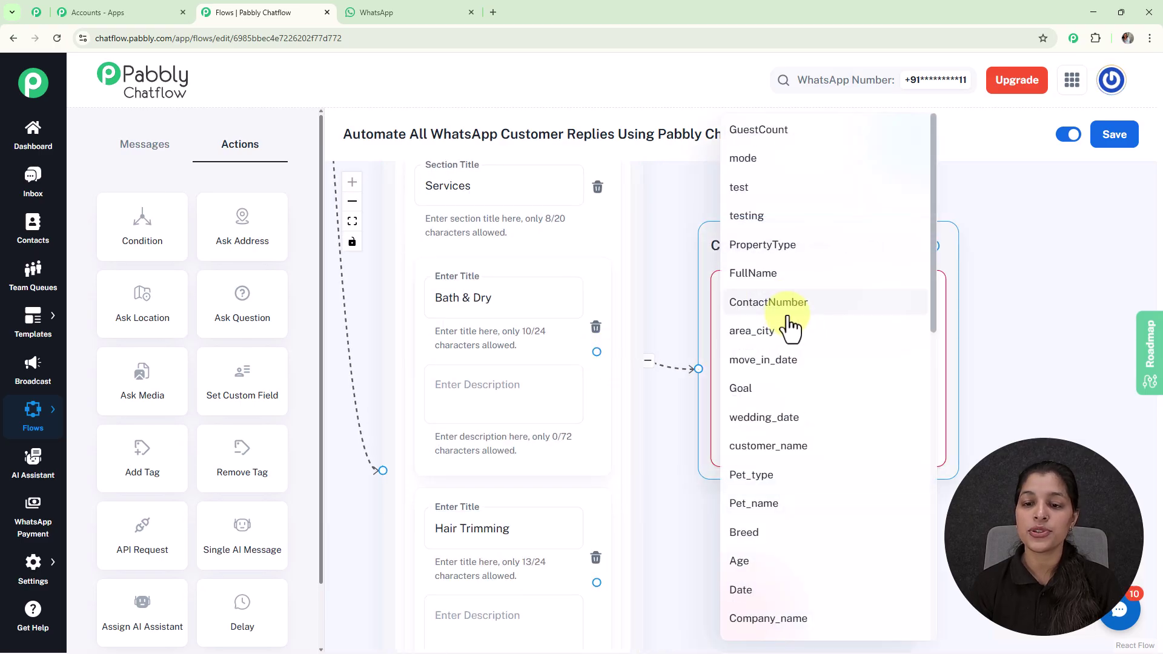
{"action": "scroll", "coordinate": [803, 351], "scroll_direction": "down", "scroll_amount": 10}
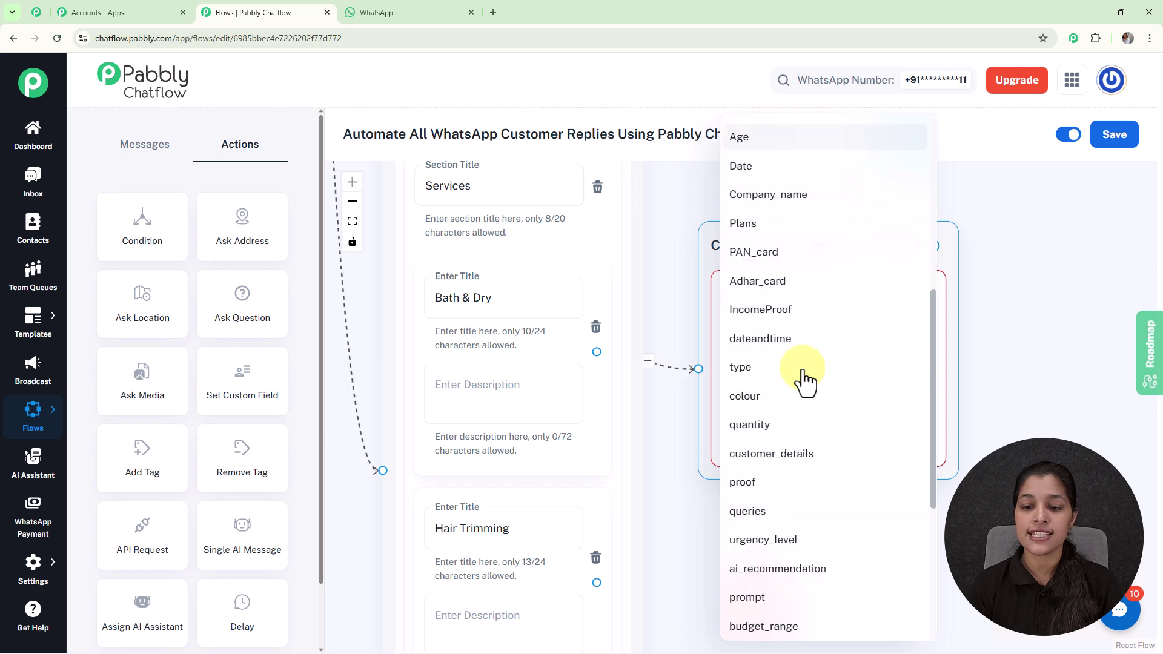
{"action": "scroll", "coordinate": [805, 382], "scroll_direction": "down", "scroll_amount": 2}
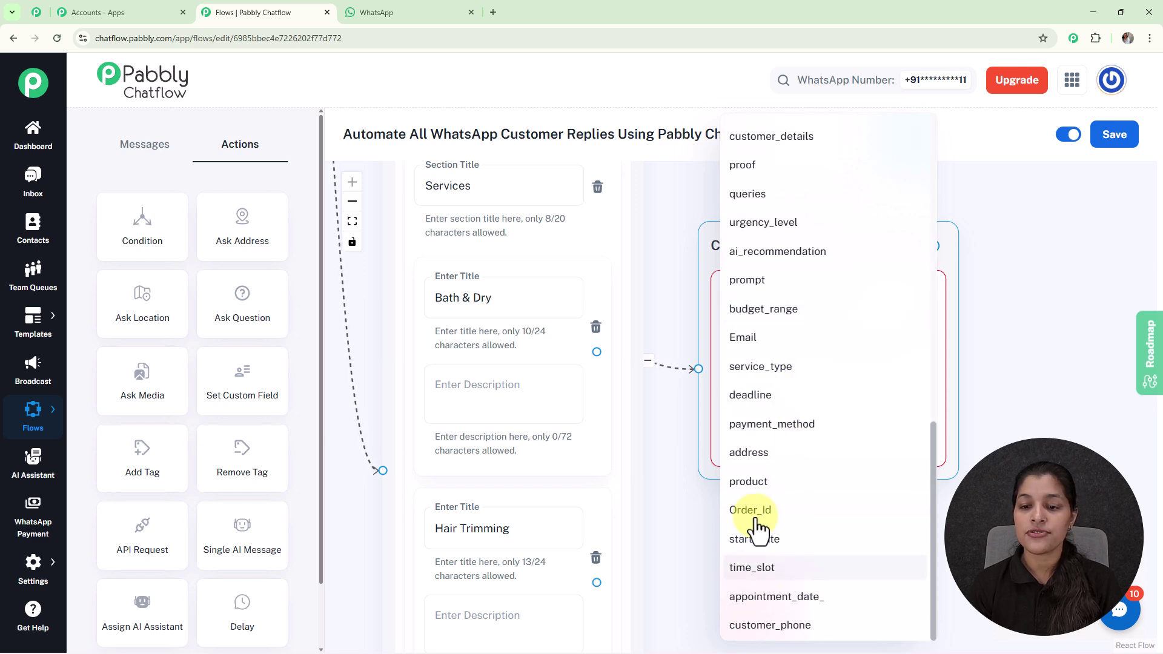
{"action": "left_click", "coordinate": [756, 374]}
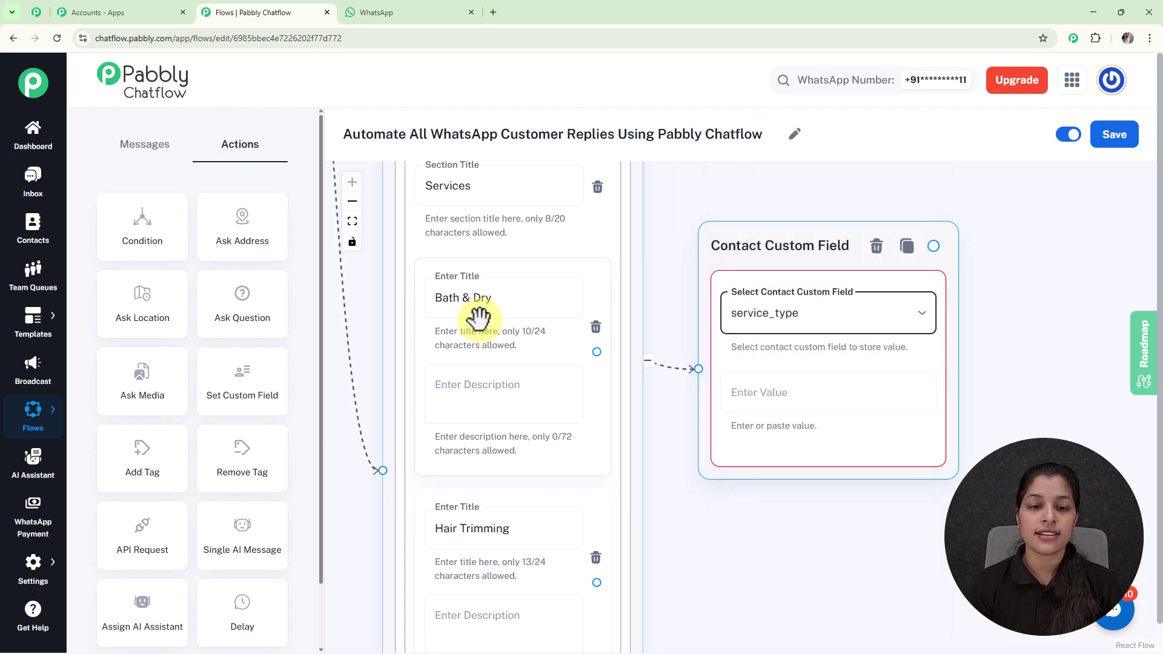
{"action": "left_click", "coordinate": [466, 298]}
{"action": "key", "text": "ctrl+a"}
{"action": "key", "text": "ctrl+c"}
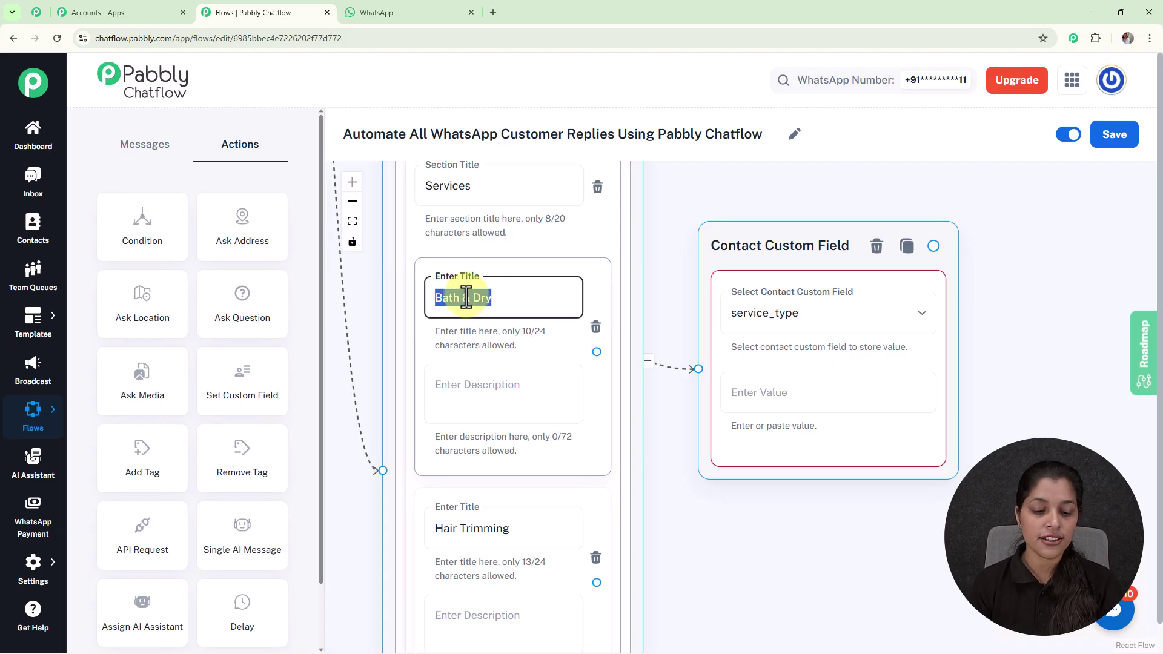
{"action": "left_click", "coordinate": [774, 391]}
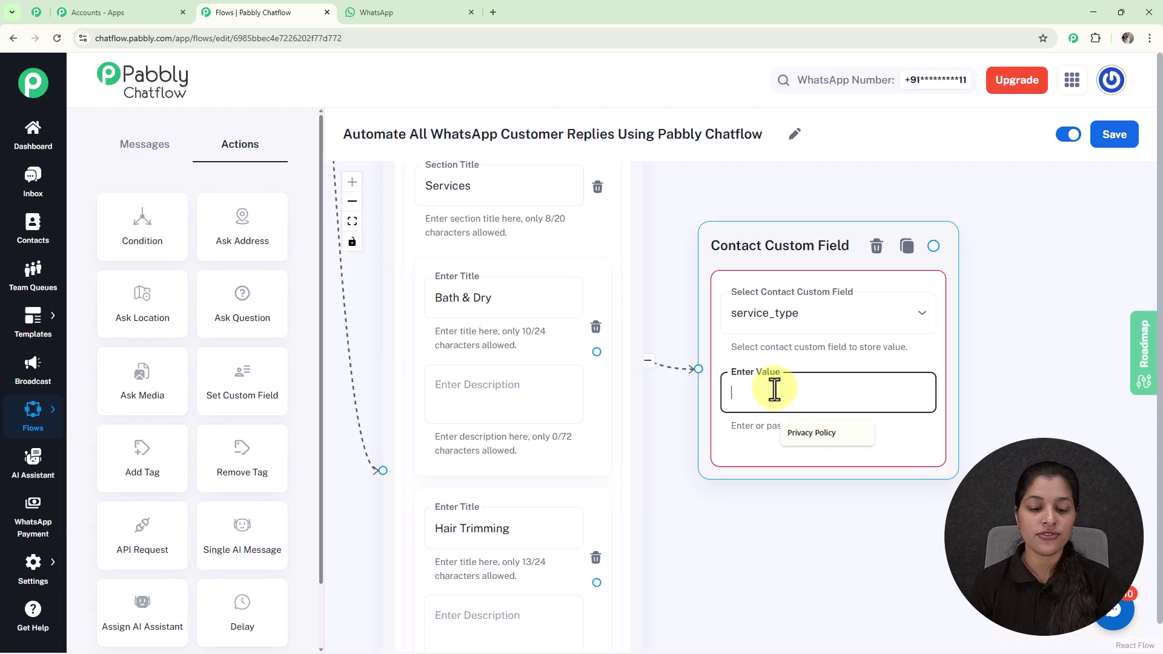
{"action": "key", "text": "ctrl+v"}
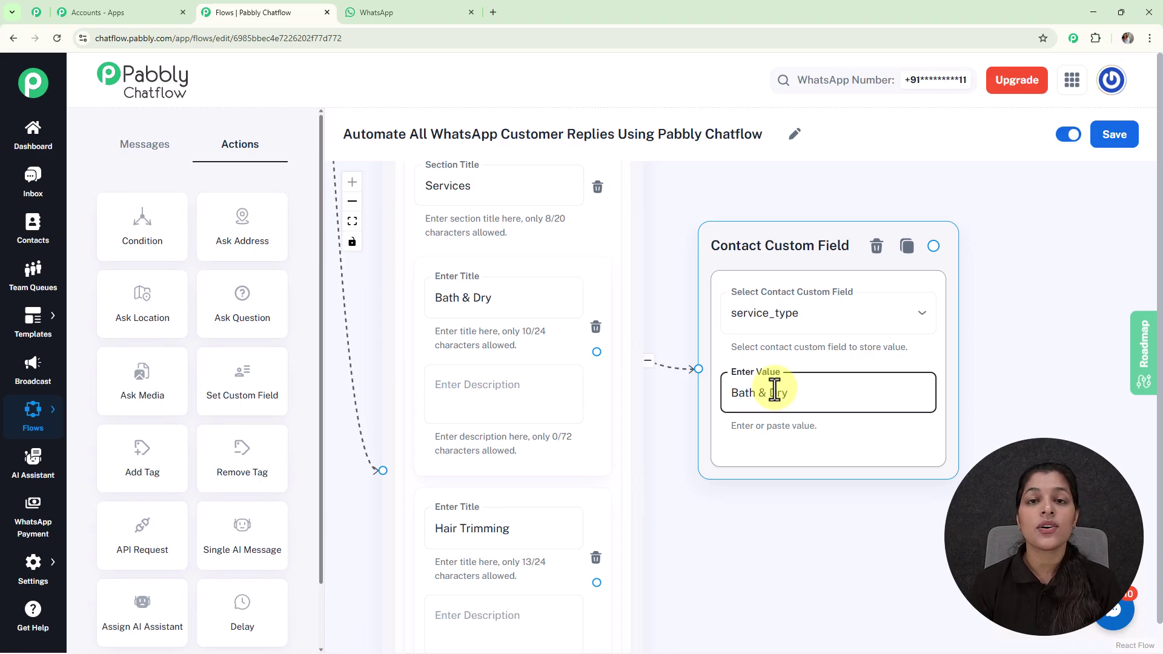
{"action": "left_click", "coordinate": [571, 260]}
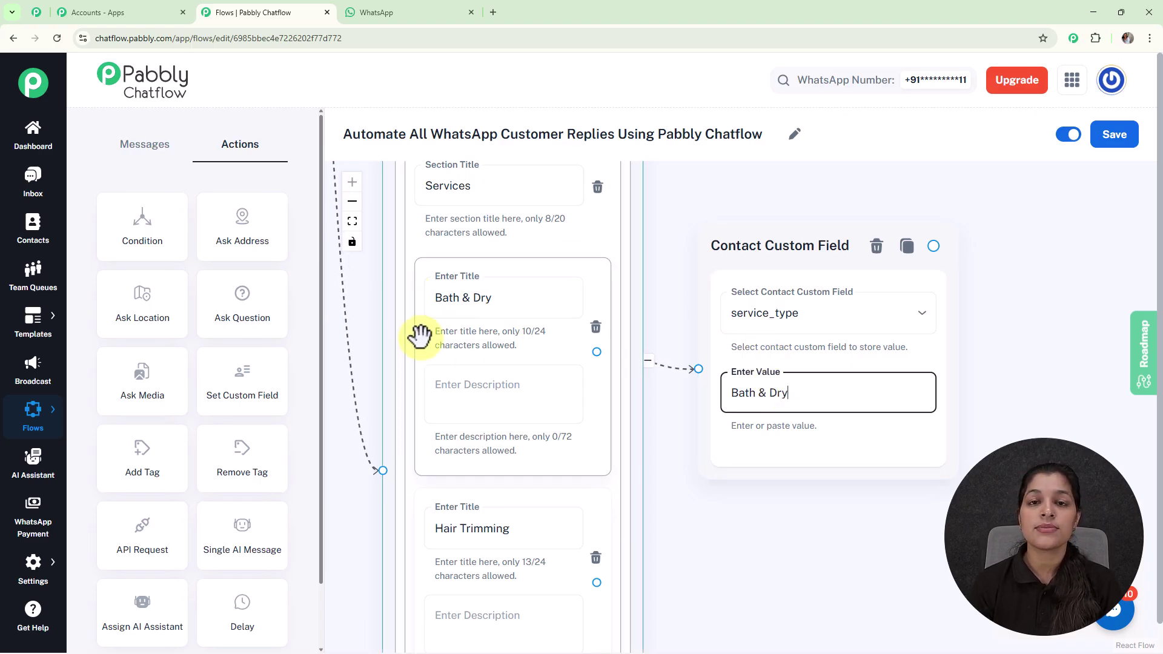
{"action": "left_click", "coordinate": [721, 254]}
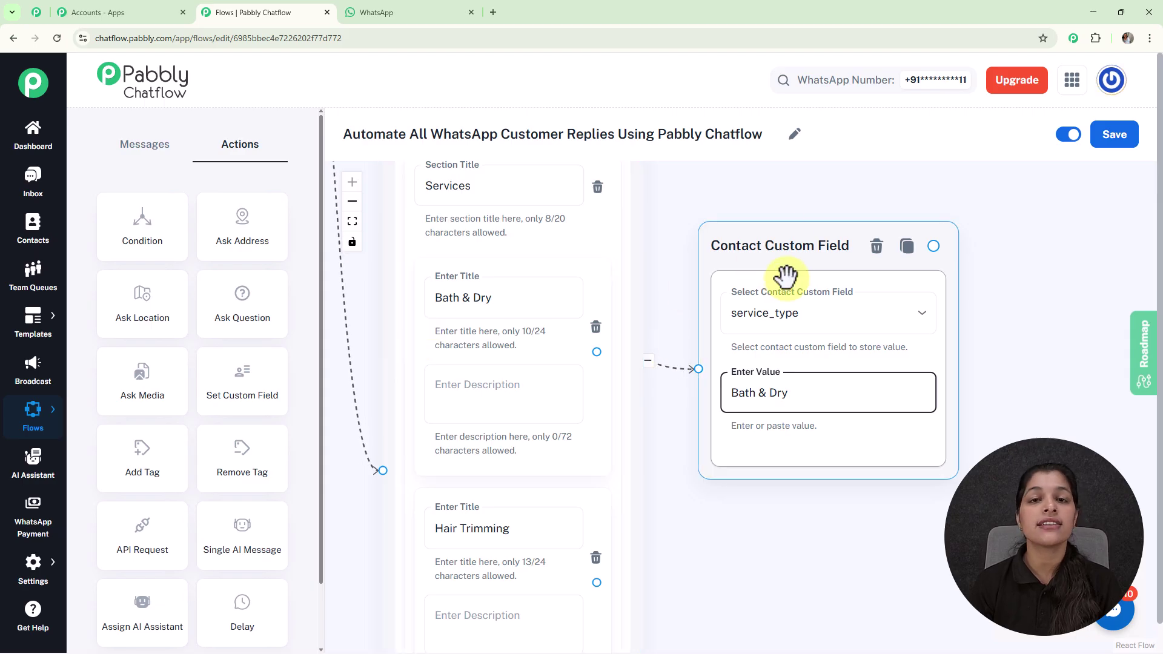
- Connect the Hair Trimming and Nail Clipping items to their own Contact Custom Field nodes that store each title in service_type
{"action": "scroll", "coordinate": [771, 188], "scroll_direction": "down", "scroll_amount": 5}
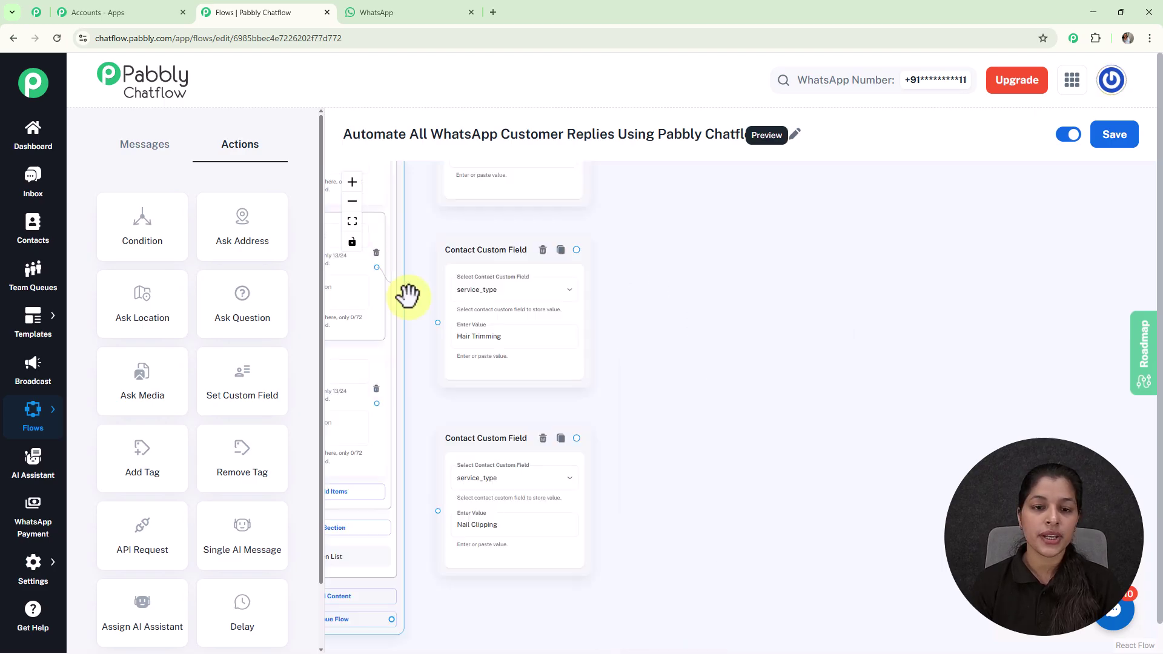
{"action": "left_click_drag", "start_coordinate": [408, 293], "coordinate": [436, 325]}
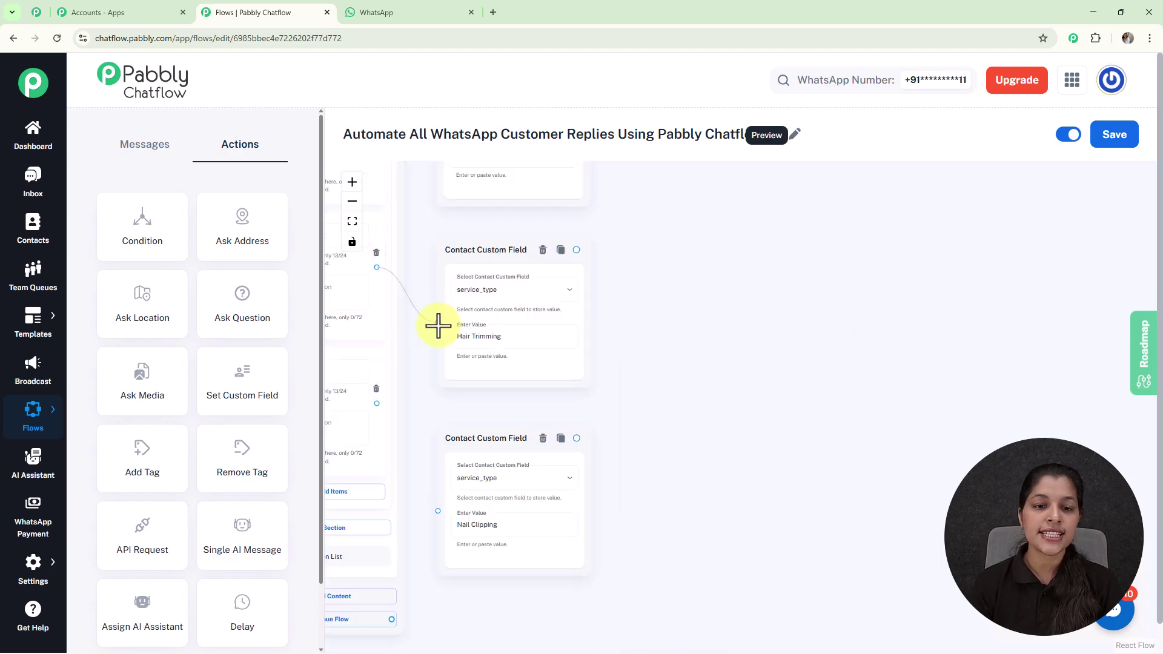
{"action": "left_click_drag", "start_coordinate": [722, 421], "coordinate": [824, 417]}
{"action": "left_click", "coordinate": [475, 390]}
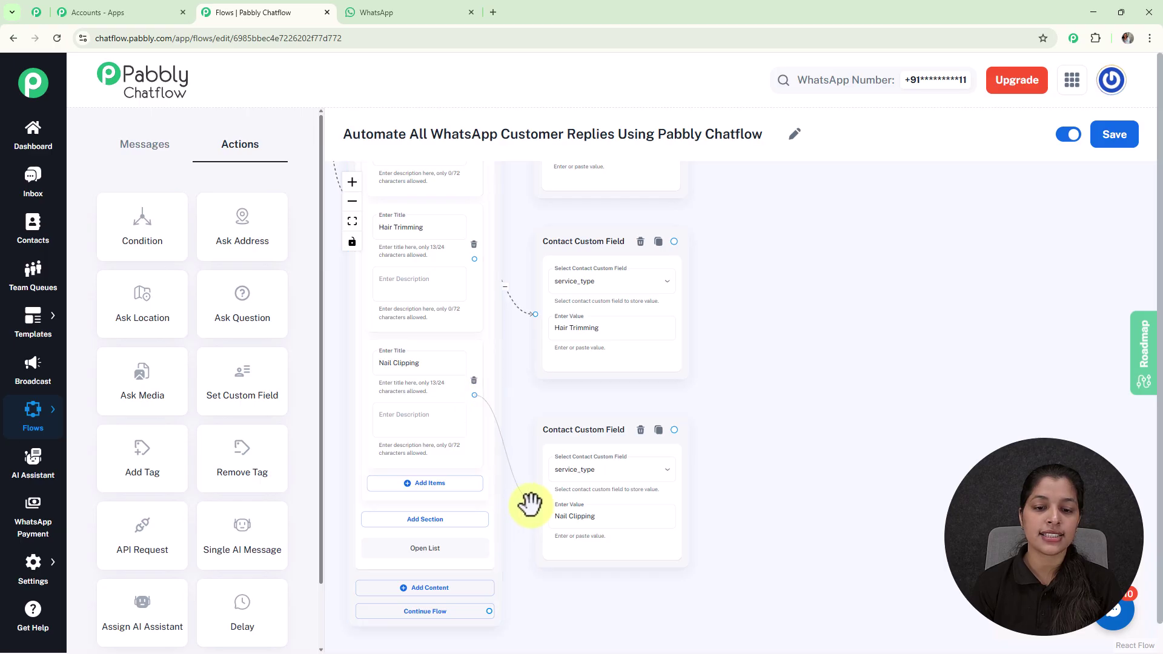
- Link the three custom field nodes to the question "Which pet is this service for?" (Pet_type), followed by a preferred grooming date question (Date)
{"action": "scroll", "coordinate": [751, 420], "scroll_direction": "down", "scroll_amount": 2}
{"action": "scroll", "coordinate": [757, 405], "scroll_direction": "down", "scroll_amount": 4}
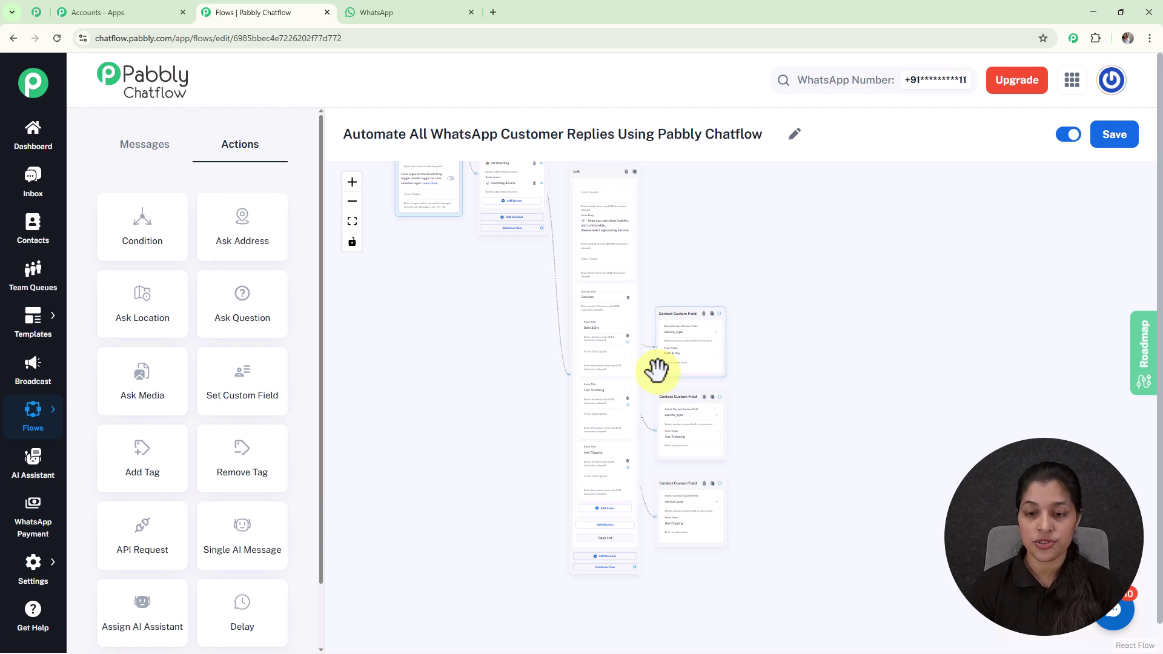
{"action": "scroll", "coordinate": [657, 369], "scroll_direction": "up", "scroll_amount": 3}
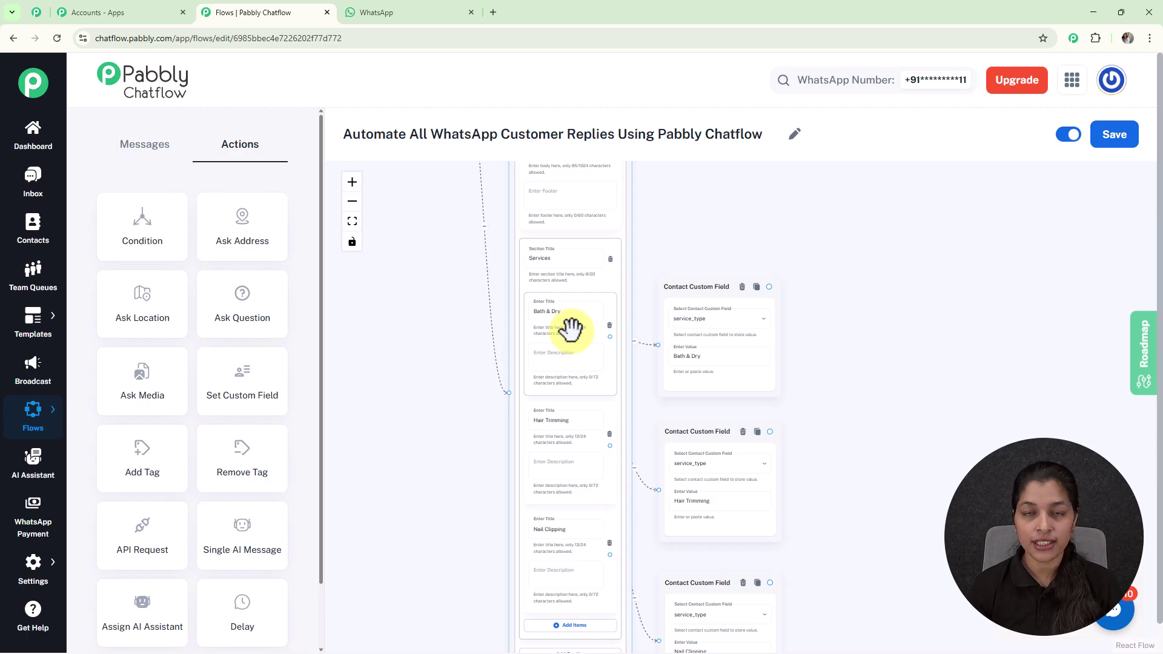
{"action": "left_click_drag", "start_coordinate": [568, 327], "coordinate": [485, 350]}
{"action": "scroll", "coordinate": [485, 350], "scroll_direction": "up", "scroll_amount": 3}
{"action": "left_click", "coordinate": [526, 247]}
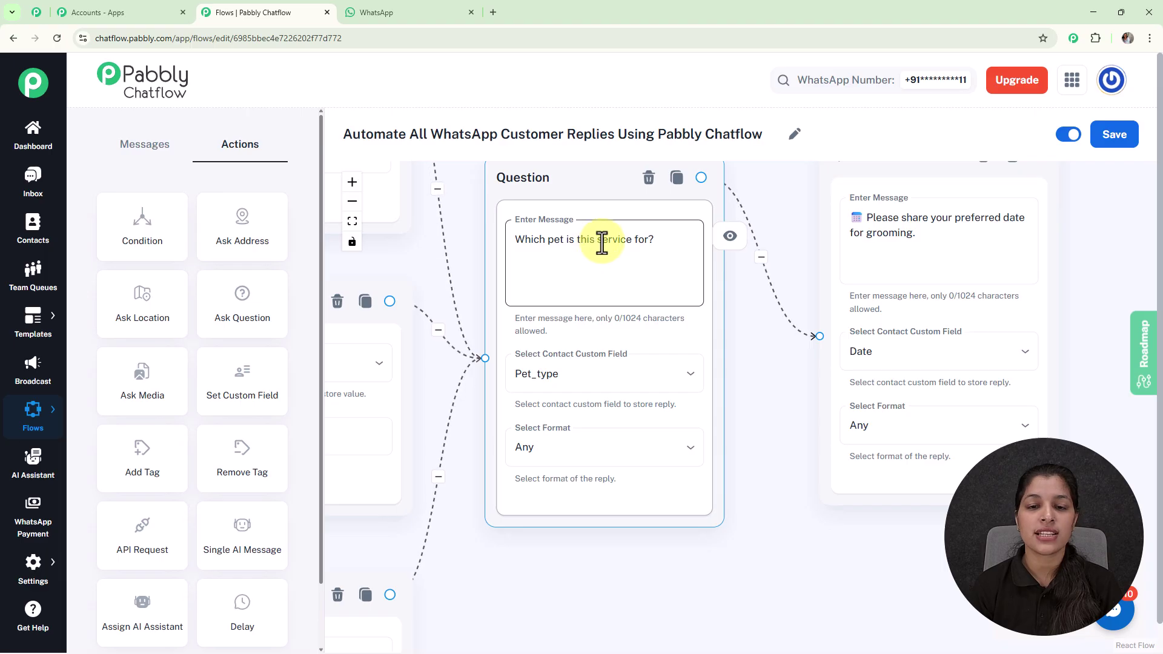
{"action": "left_click", "coordinate": [888, 277]}
{"action": "scroll", "coordinate": [889, 279], "scroll_direction": "down", "scroll_amount": 5}
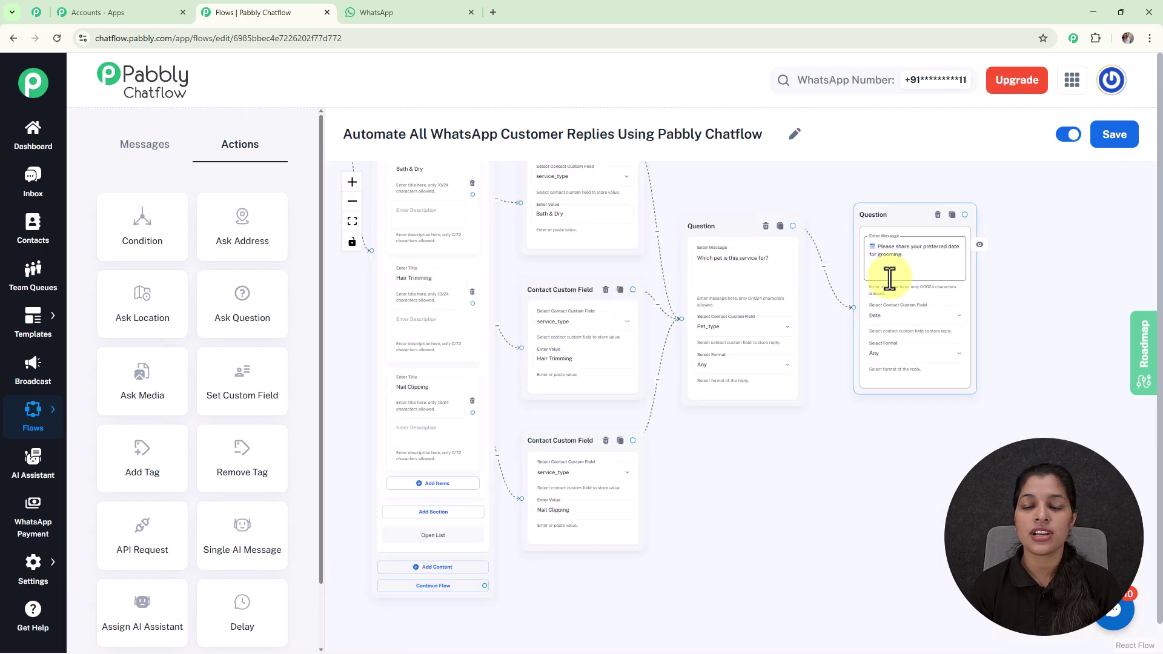
- Connect the date question to a Text Button message reading "✅ *Grooming request received successfully.* Our groomer will contact you for confirmation."
{"action": "scroll", "coordinate": [889, 279], "scroll_direction": "down", "scroll_amount": 3}
{"action": "left_click_drag", "start_coordinate": [1056, 329], "coordinate": [911, 393]}
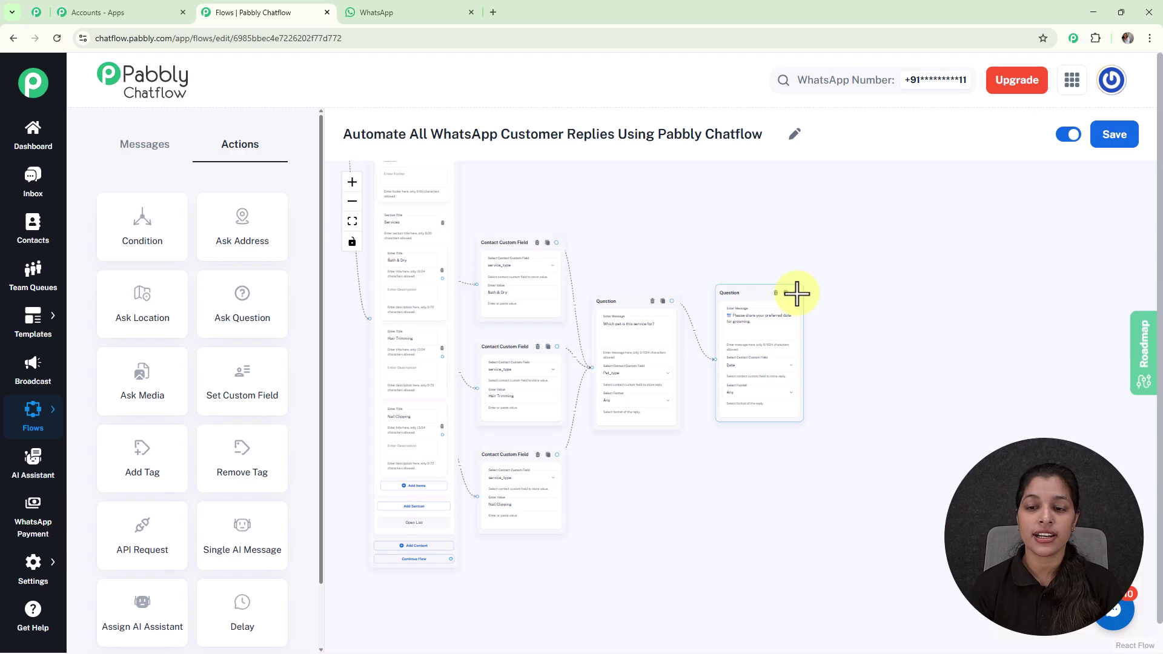
{"action": "scroll", "coordinate": [797, 293], "scroll_direction": "up", "scroll_amount": 3}
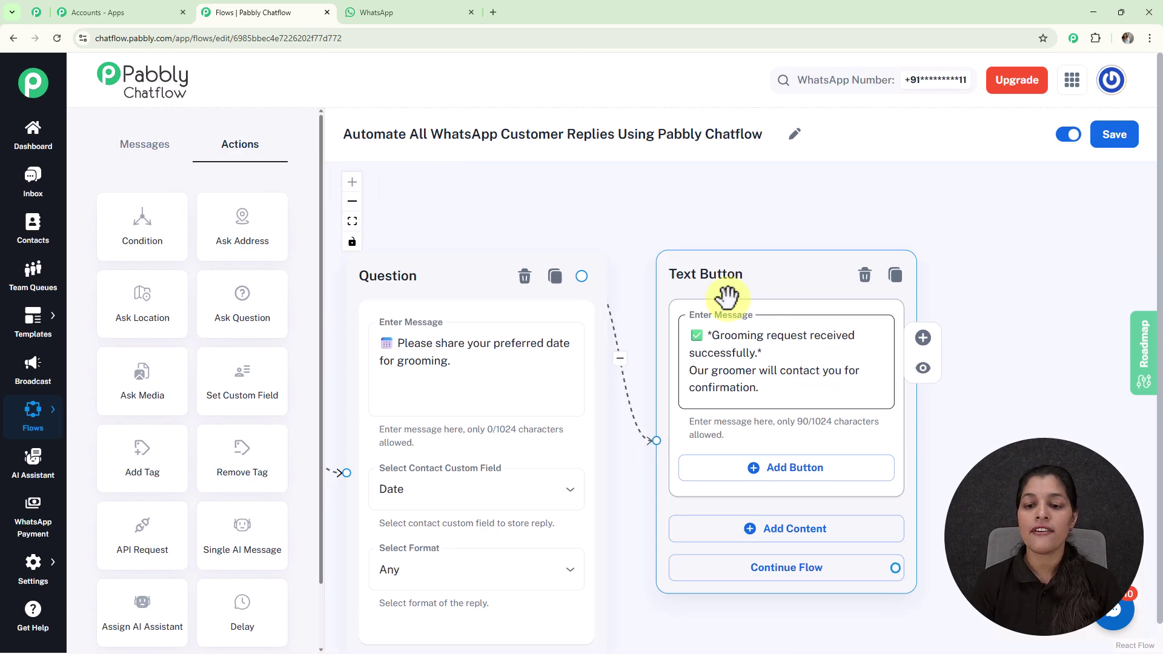
- Check the complete layout of both the boarding and grooming branches and save the flow
{"action": "scroll", "coordinate": [820, 342], "scroll_direction": "down", "scroll_amount": 6}
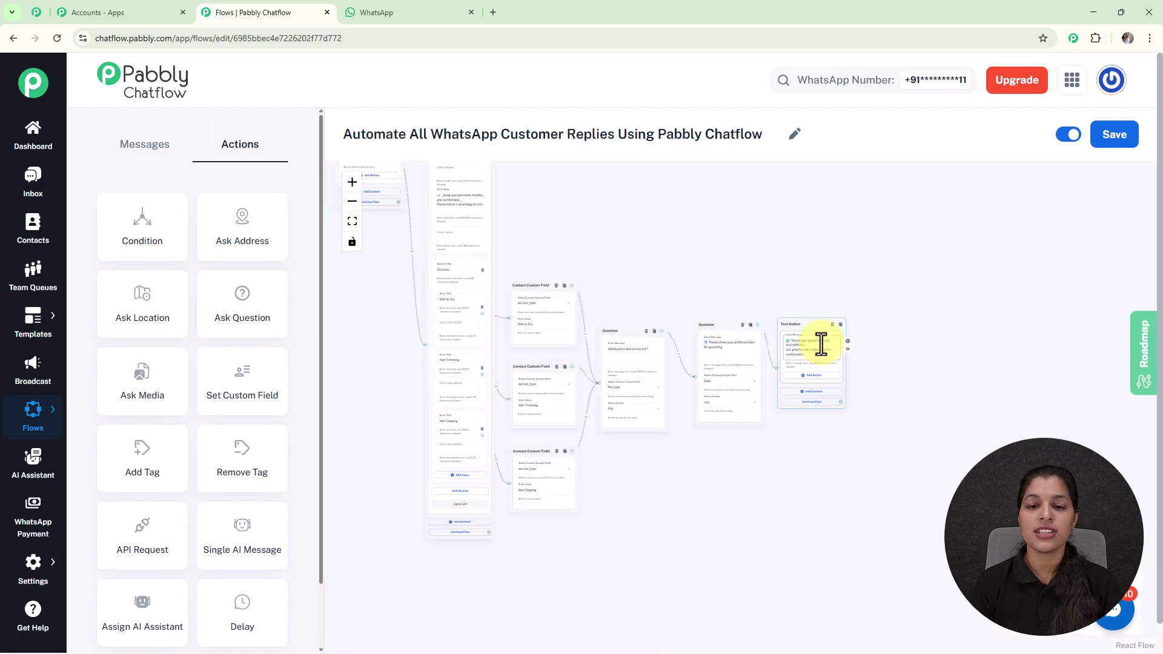
{"action": "left_click_drag", "start_coordinate": [759, 234], "coordinate": [794, 338]}
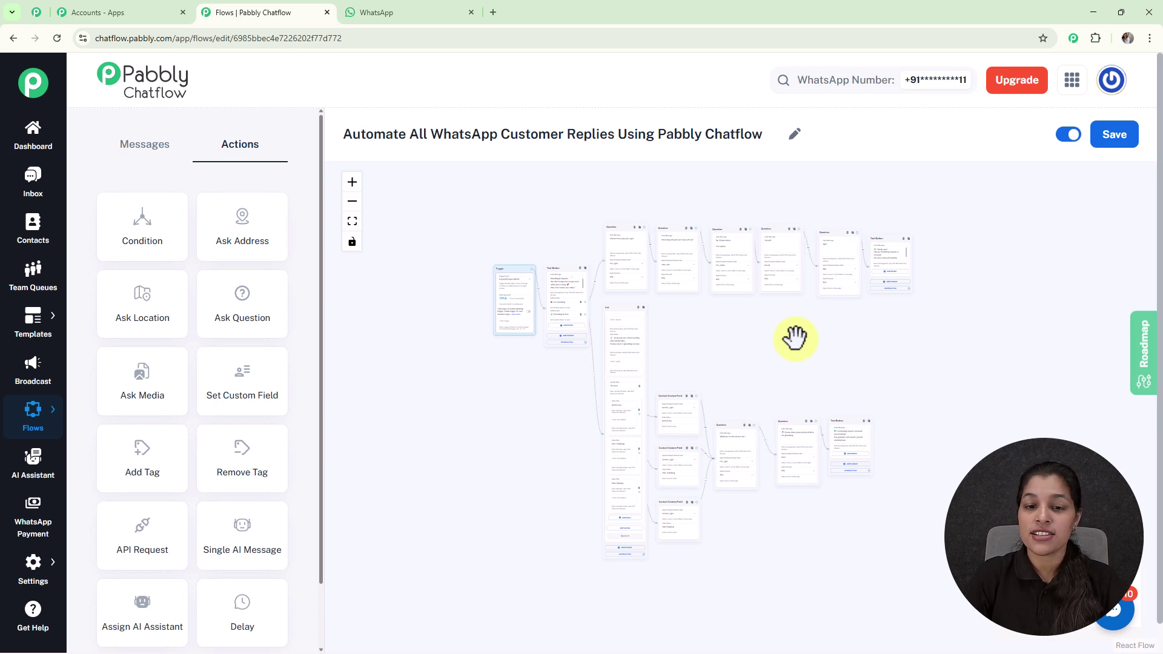
{"action": "left_click", "coordinate": [1120, 137]}
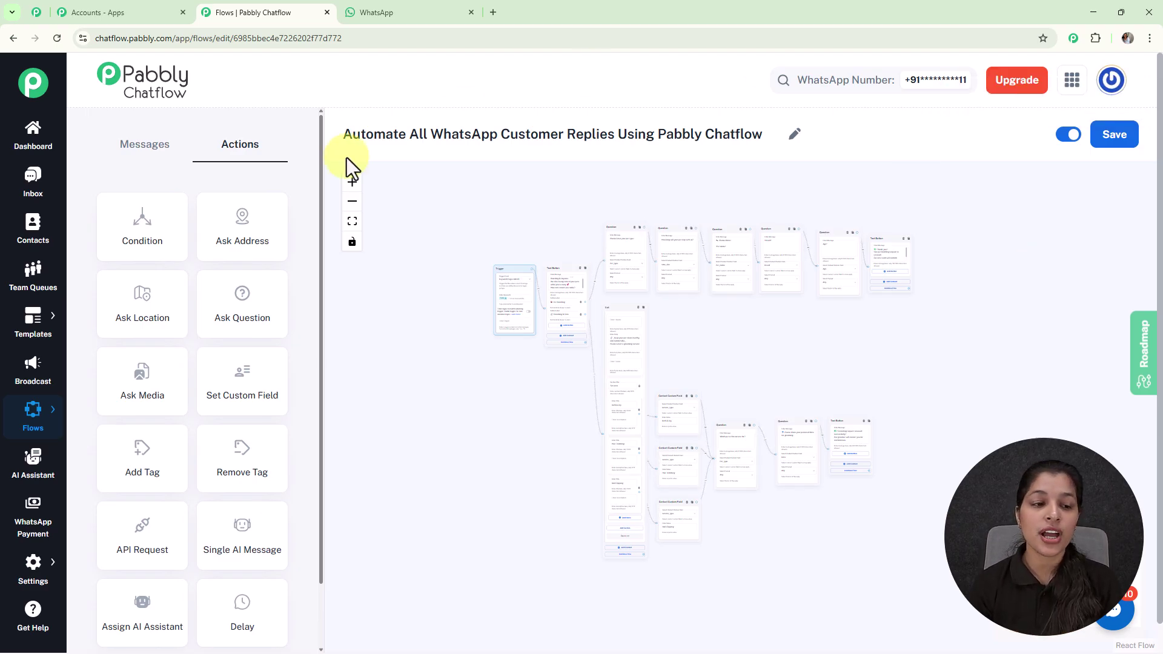
- Open the list of flows and check the status of the new customer replies flow
{"action": "mouse_move", "coordinate": [43, 407]}
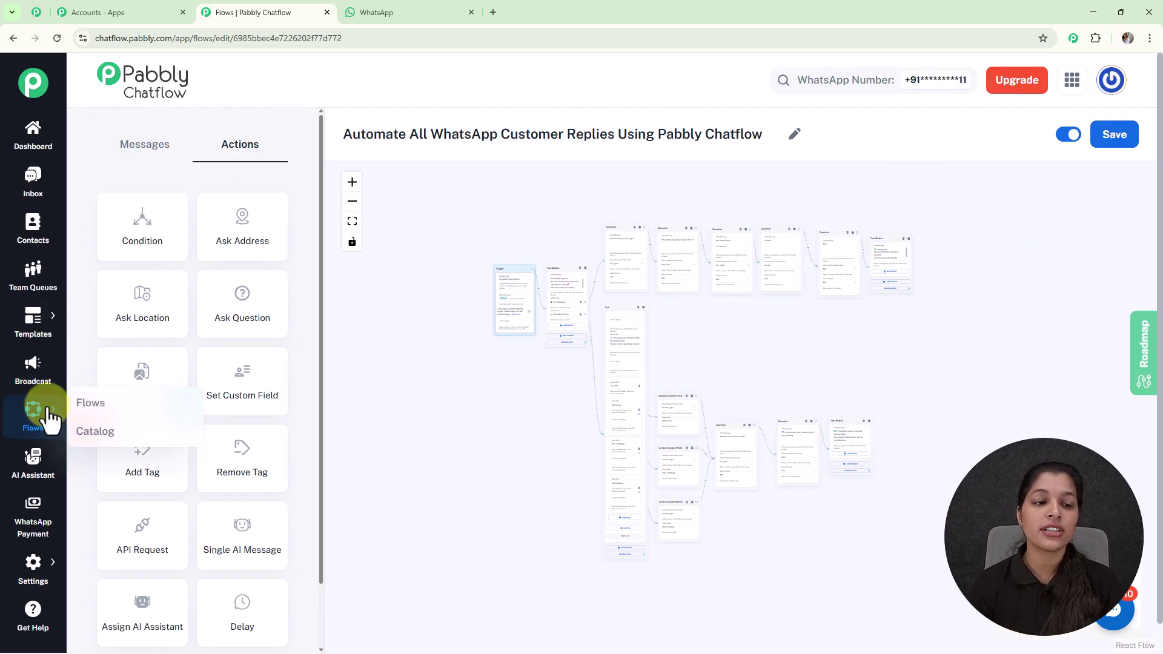
{"action": "left_click", "coordinate": [102, 407]}
{"action": "scroll", "coordinate": [502, 354], "scroll_direction": "down", "scroll_amount": 5}
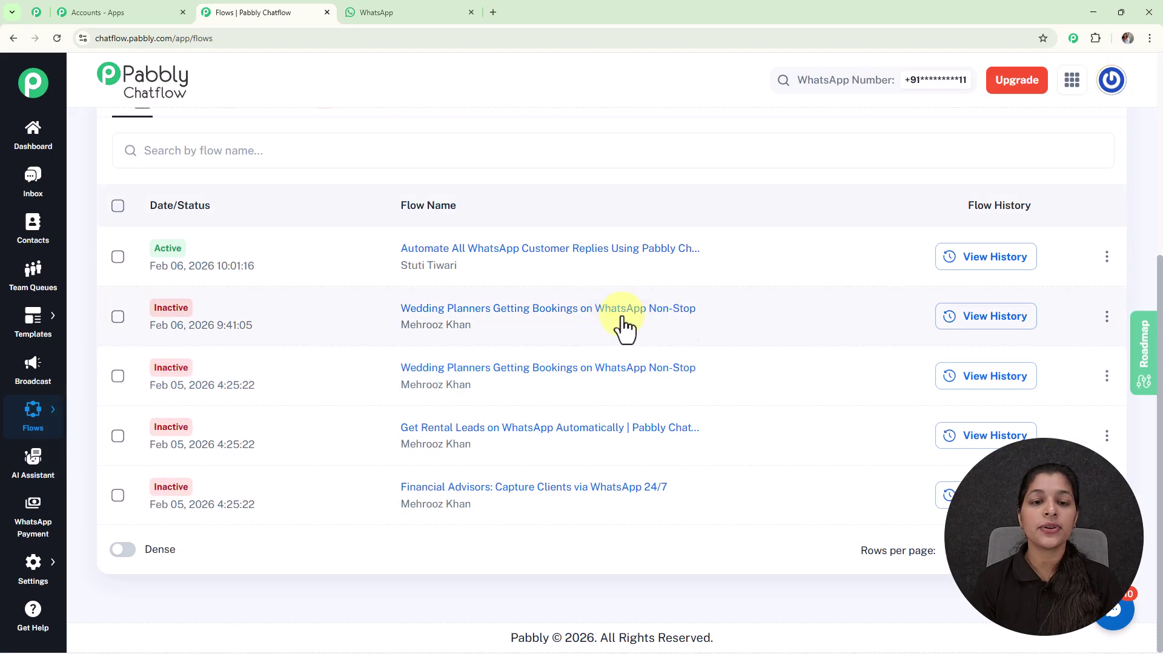
{"action": "scroll", "coordinate": [602, 259], "scroll_direction": "up", "scroll_amount": 2}
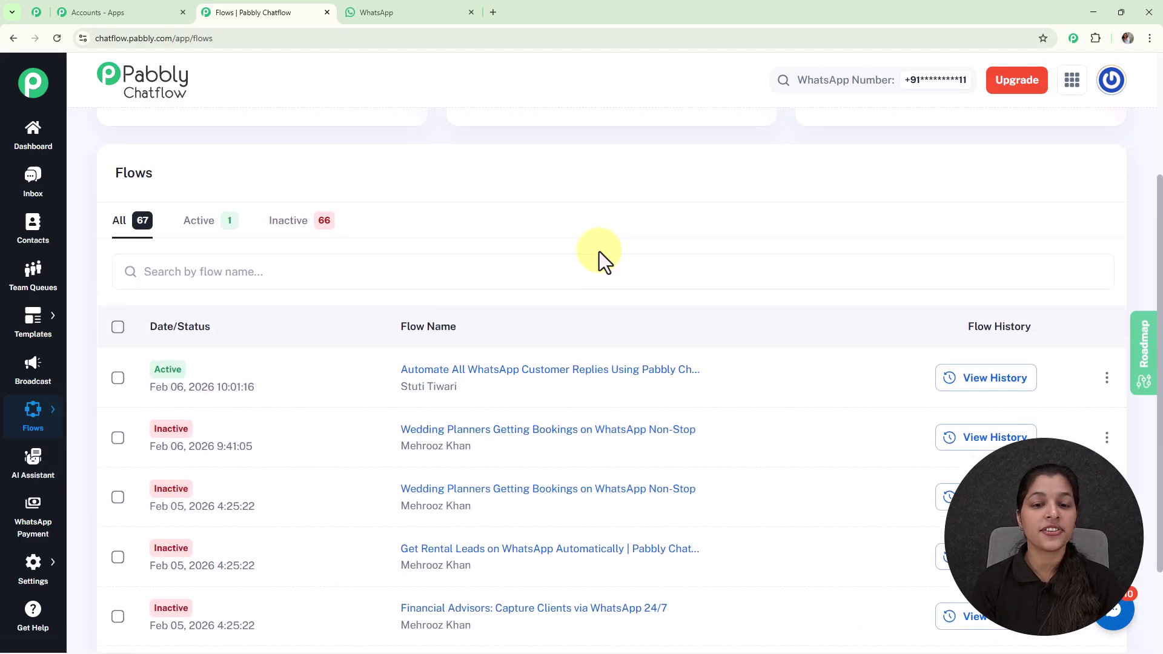
{"action": "scroll", "coordinate": [616, 365], "scroll_direction": "up", "scroll_amount": 4}
{"action": "scroll", "coordinate": [1111, 454], "scroll_direction": "down", "scroll_amount": 2}
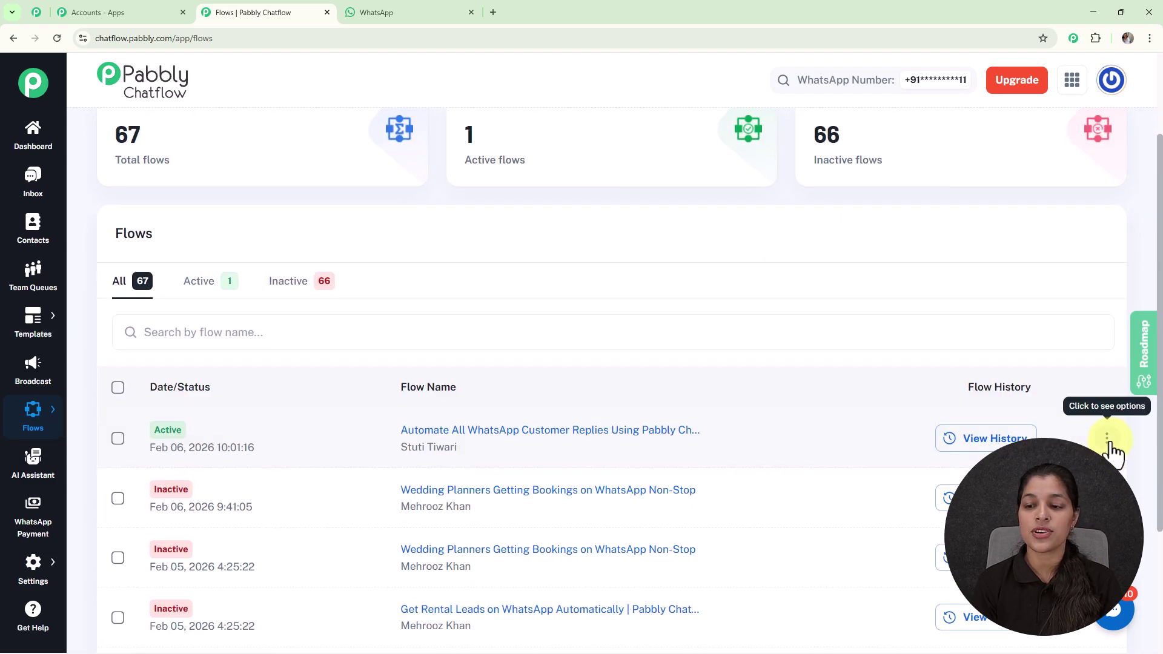
- Look at the share option of the active customer replies flow and return to the flows overview
{"action": "left_click", "coordinate": [1107, 437]}
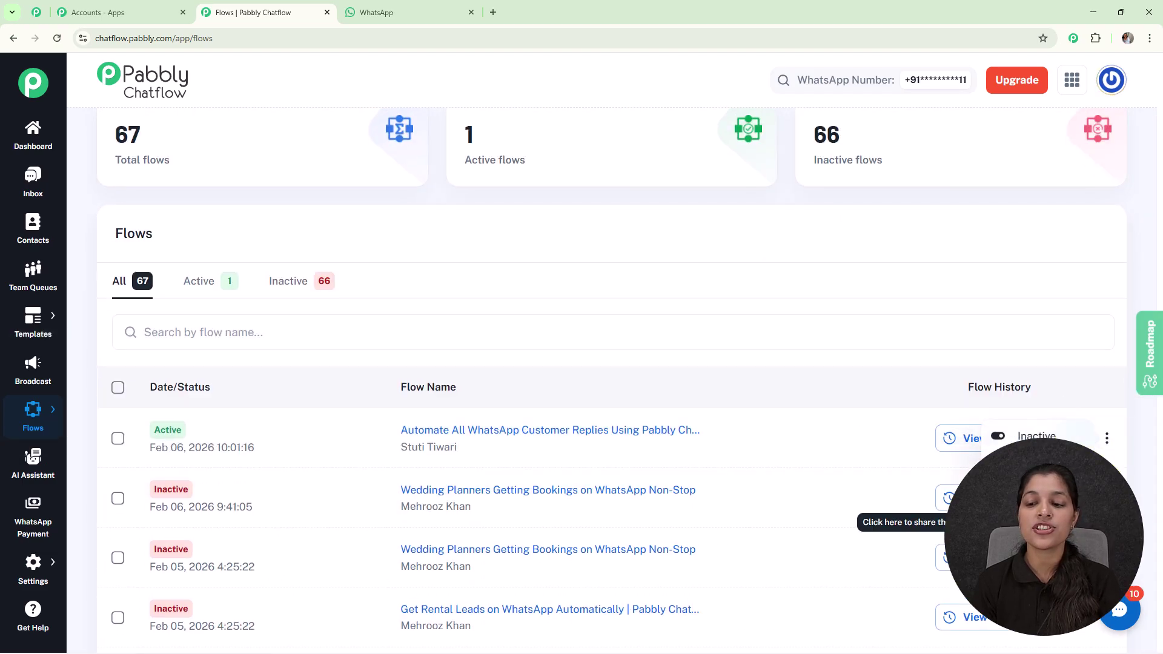
{"action": "left_click", "coordinate": [1030, 522]}
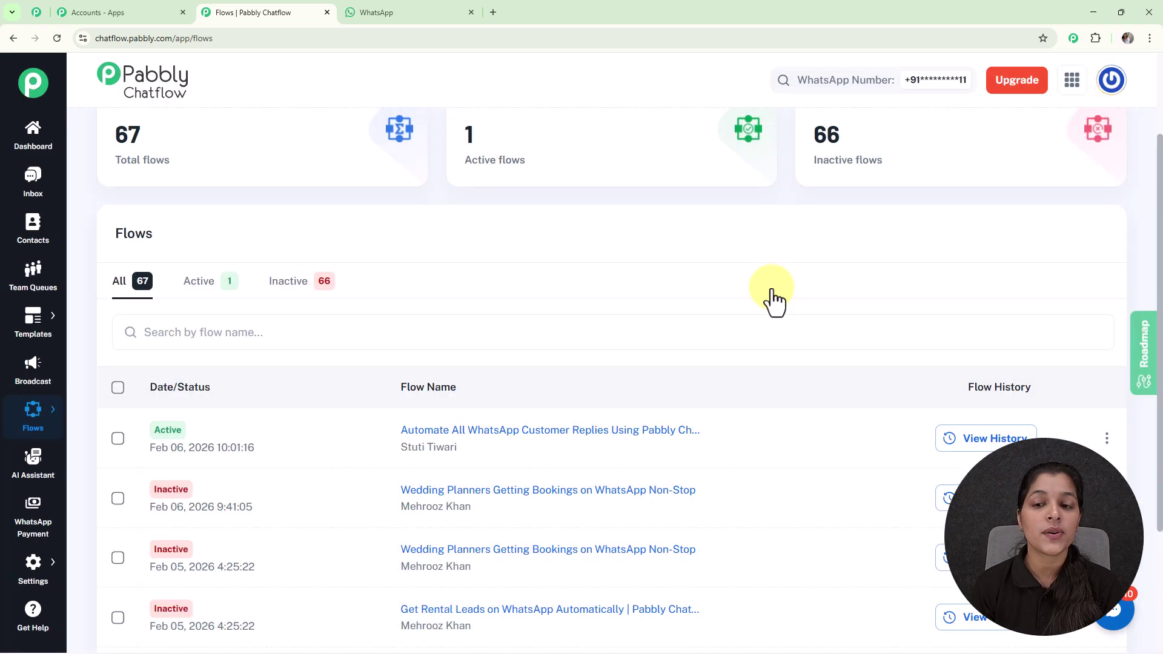
{"action": "left_click", "coordinate": [777, 287]}
{"action": "scroll", "coordinate": [771, 289], "scroll_direction": "up", "scroll_amount": 2}
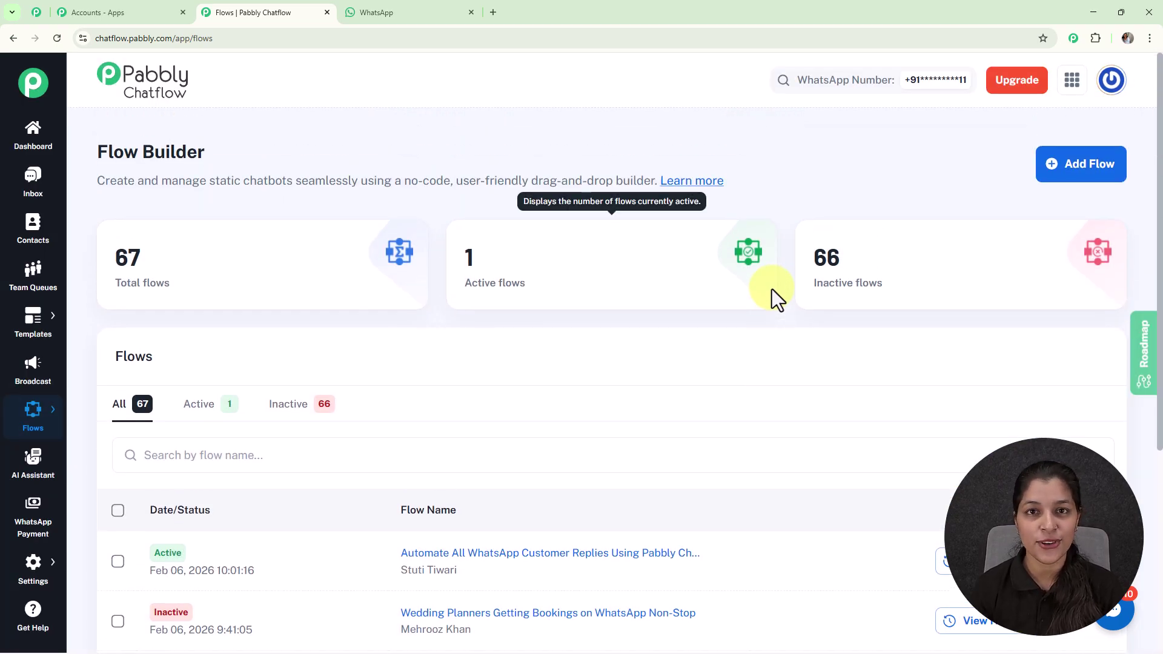